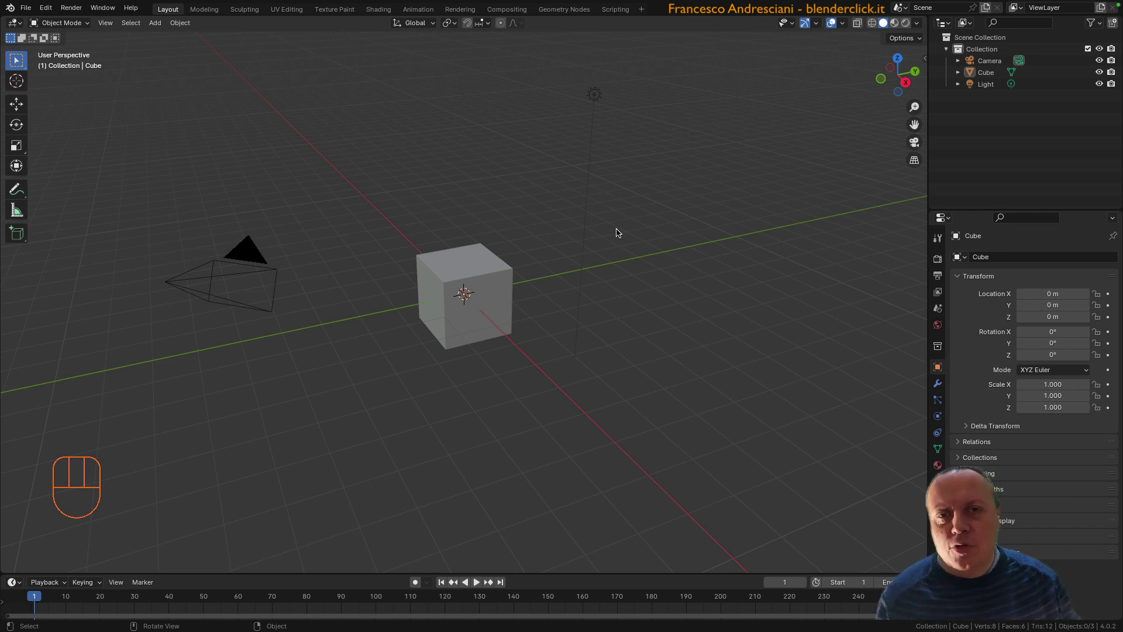
Step: Select the default cube and switch it from Object Mode to Edit Mode
{"action": "left_click", "coordinate": [462, 263]}
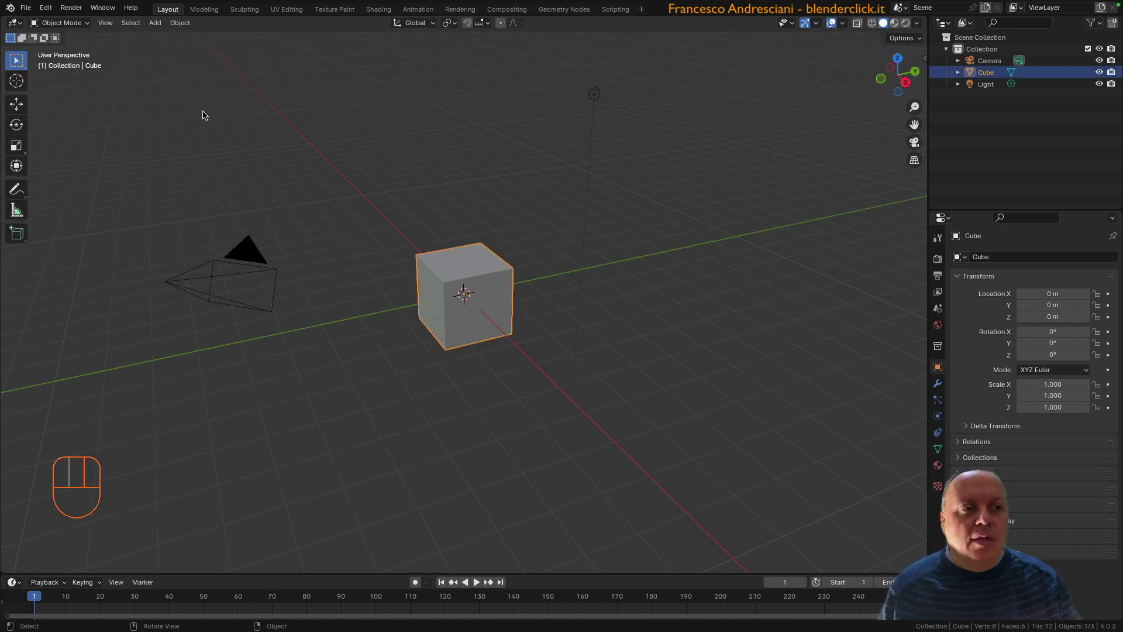
{"action": "left_click", "coordinate": [84, 26]}
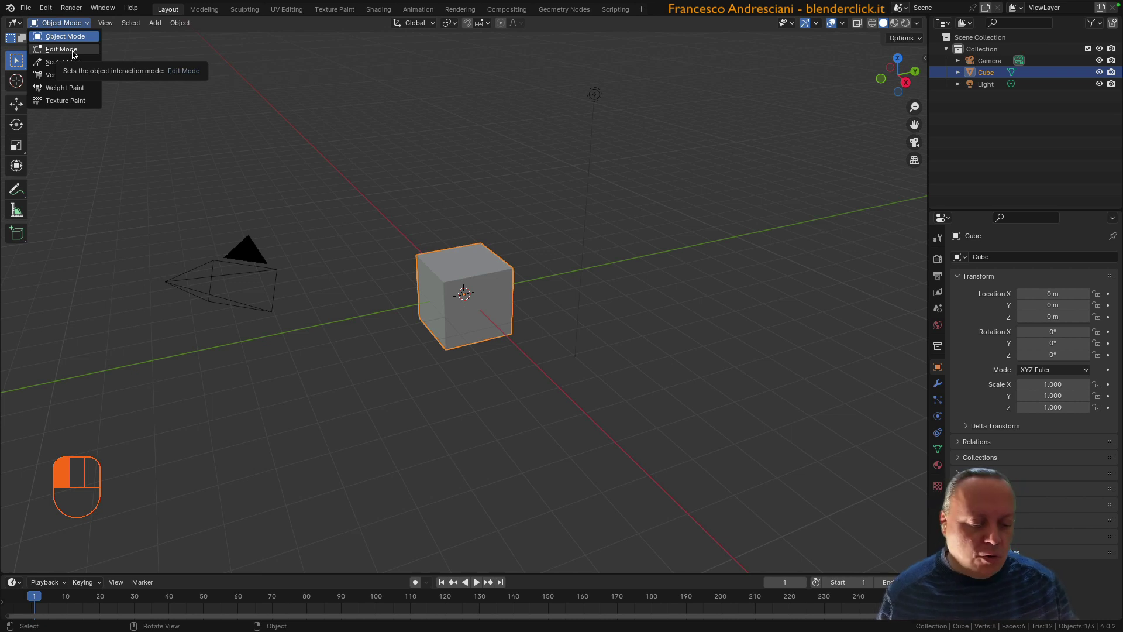
{"action": "left_click_drag", "start_coordinate": [72, 54], "coordinate": [319, 145]}
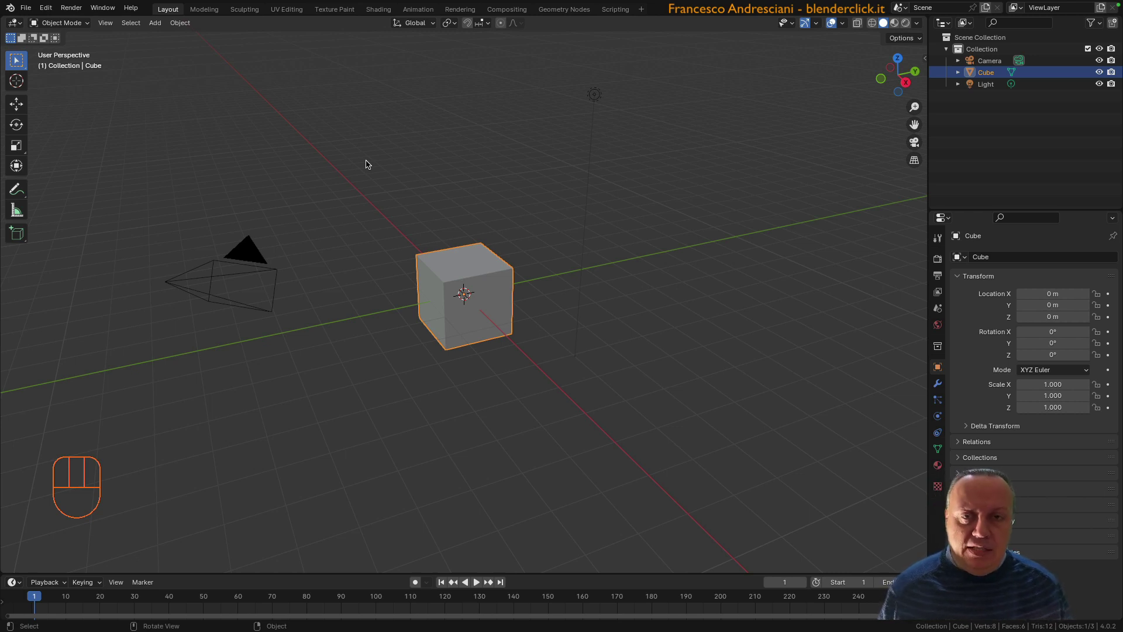
{"action": "key", "text": "Tab"}
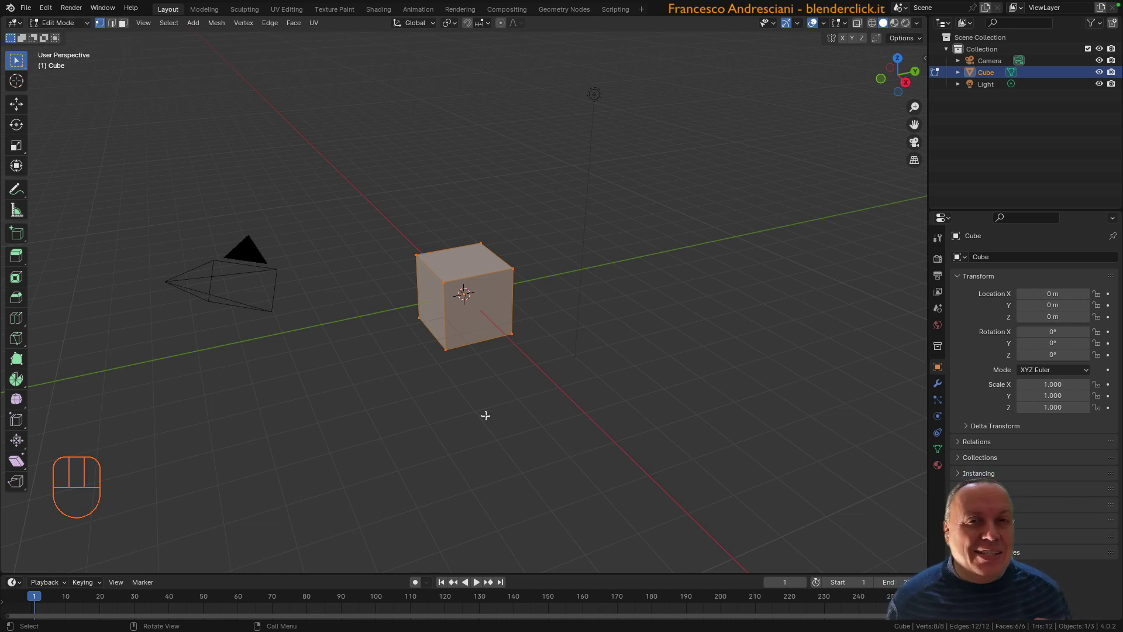
Step: Select the cube's two near top corner vertices one at a time, ending on the front corner
{"action": "scroll", "coordinate": [504, 255], "scroll_direction": "up", "scroll_amount": 2}
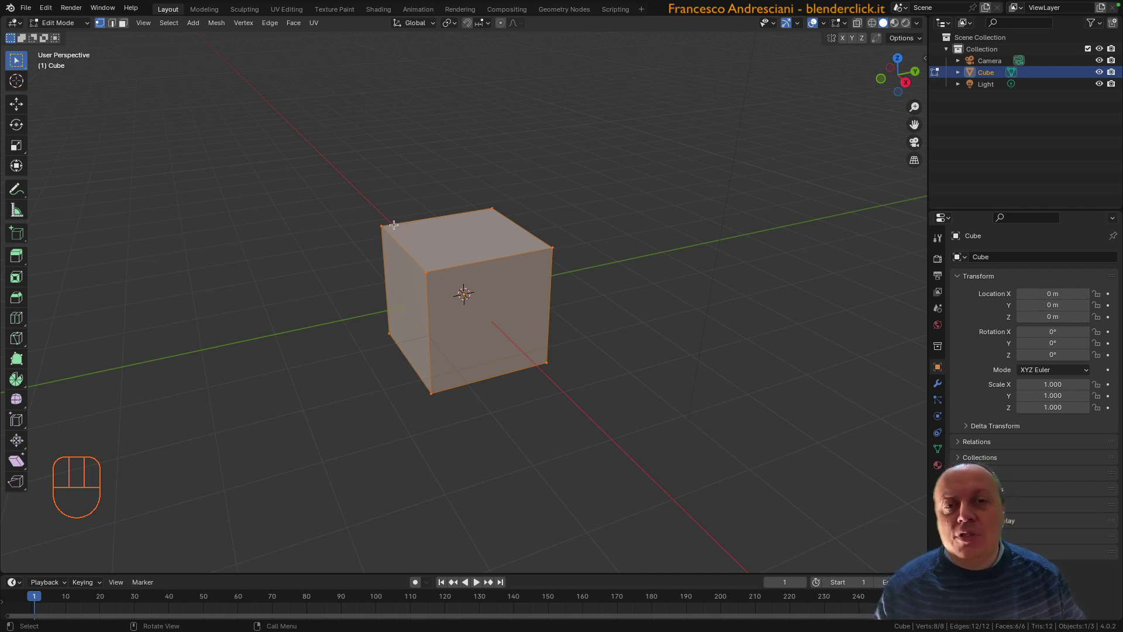
{"action": "left_click", "coordinate": [426, 272]}
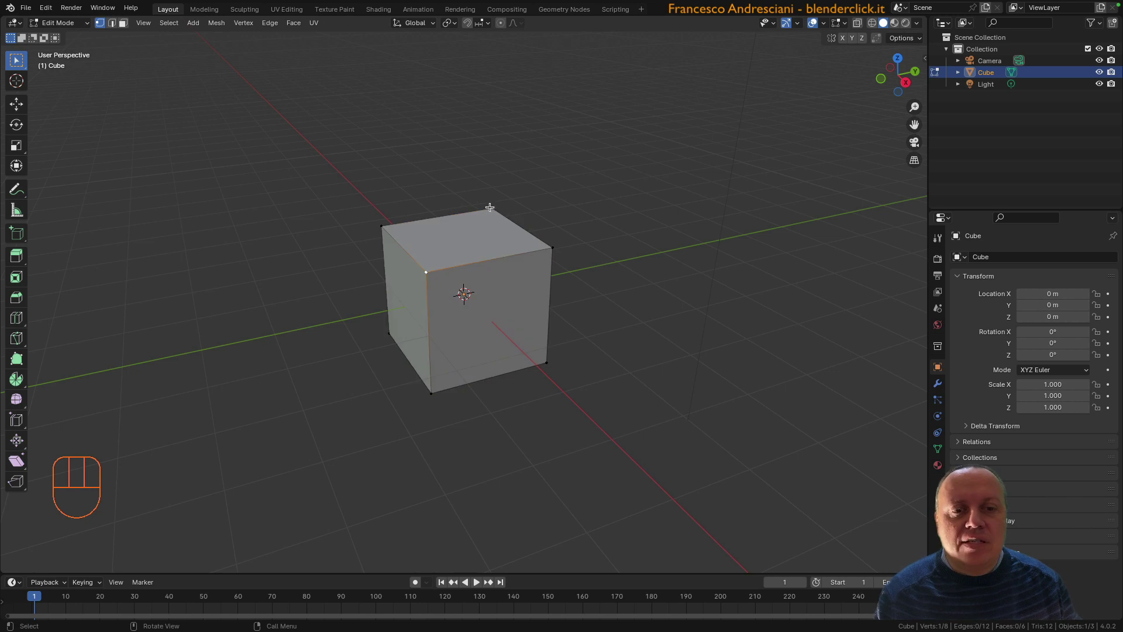
{"action": "left_click", "coordinate": [553, 248]}
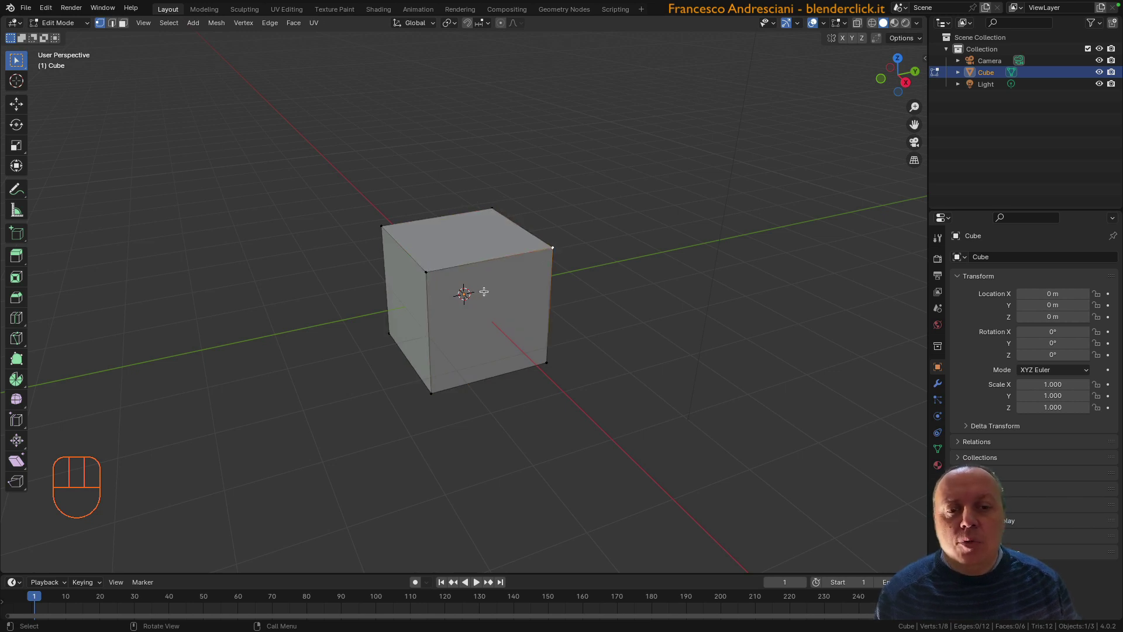
{"action": "left_click", "coordinate": [426, 273]}
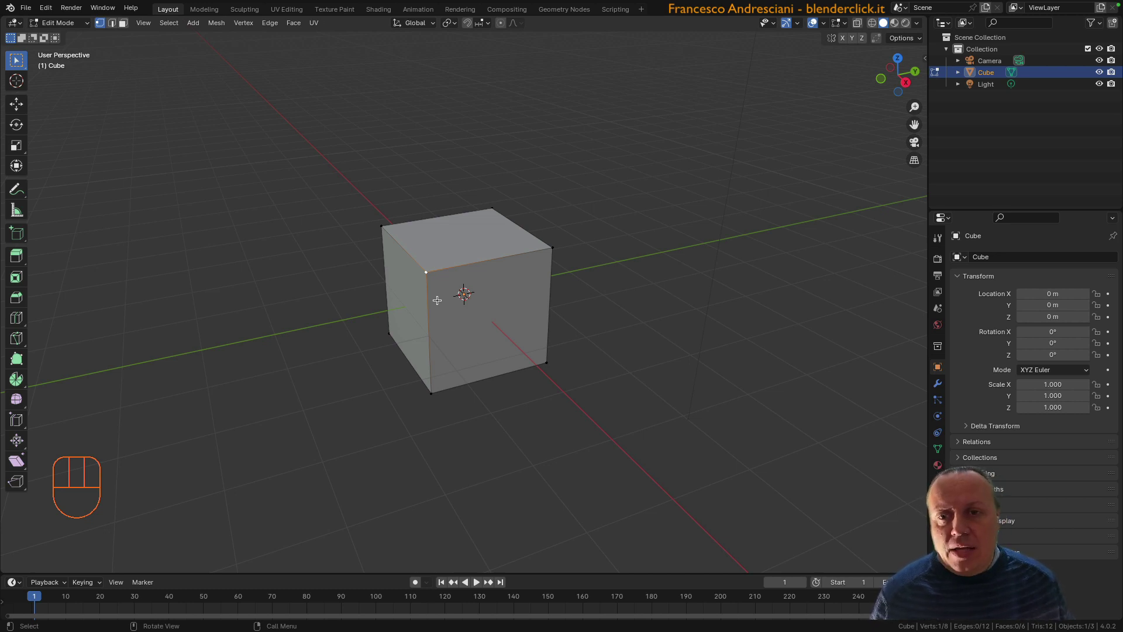
Step: Show the vertex coordinates and check them for the front top corner and the two vertices at the cube's right-hand corner
{"action": "key", "text": "n"}
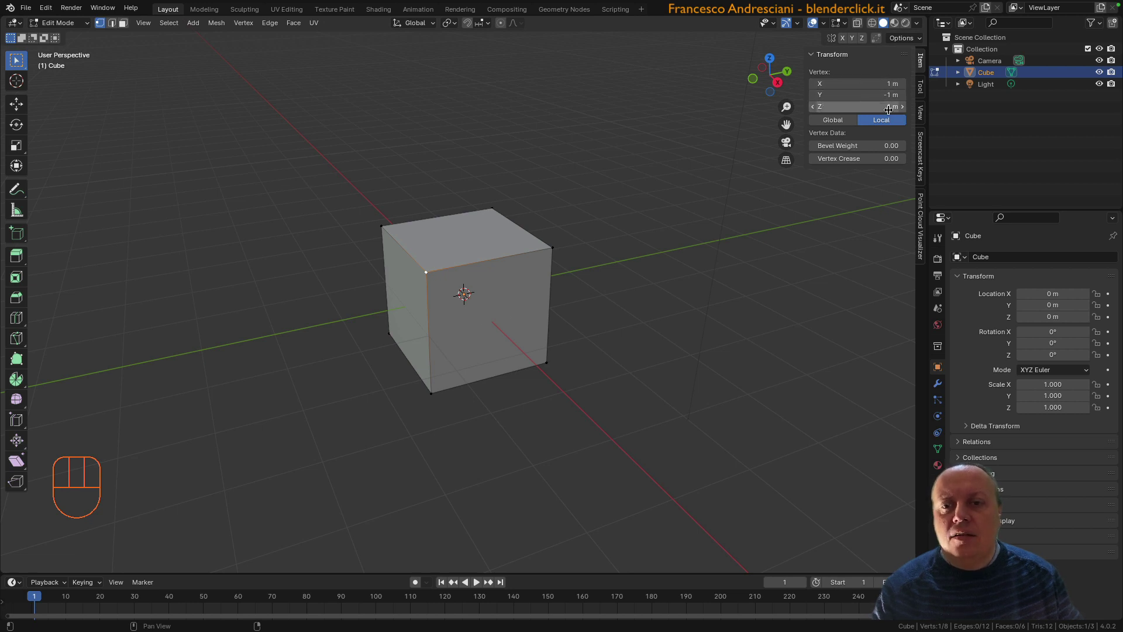
{"action": "left_click", "coordinate": [553, 248]}
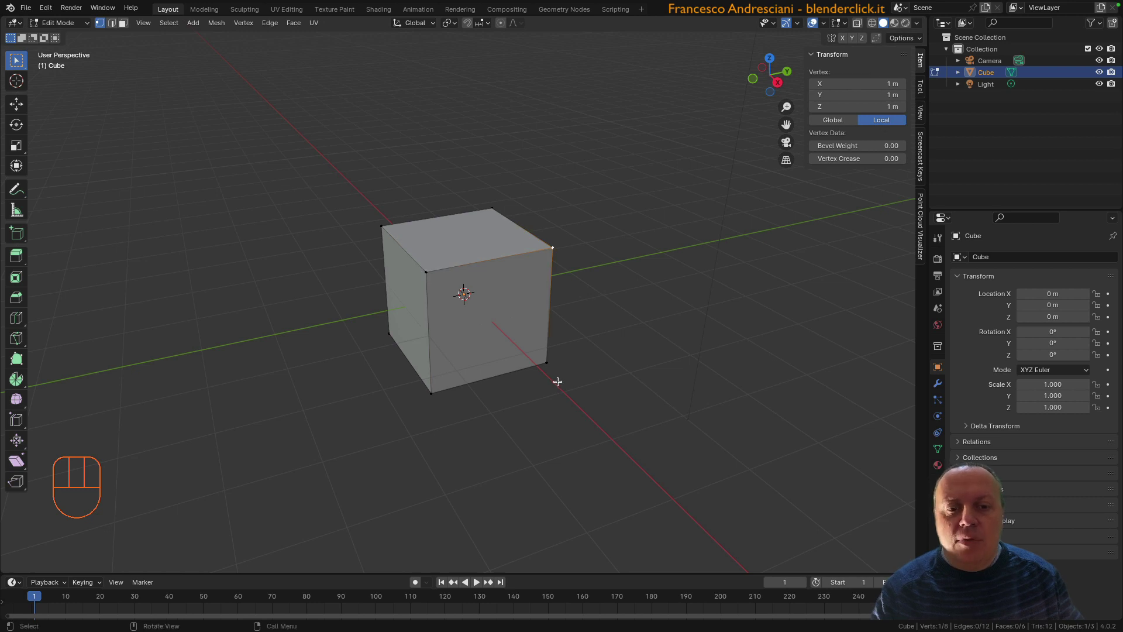
{"action": "left_click", "coordinate": [547, 363]}
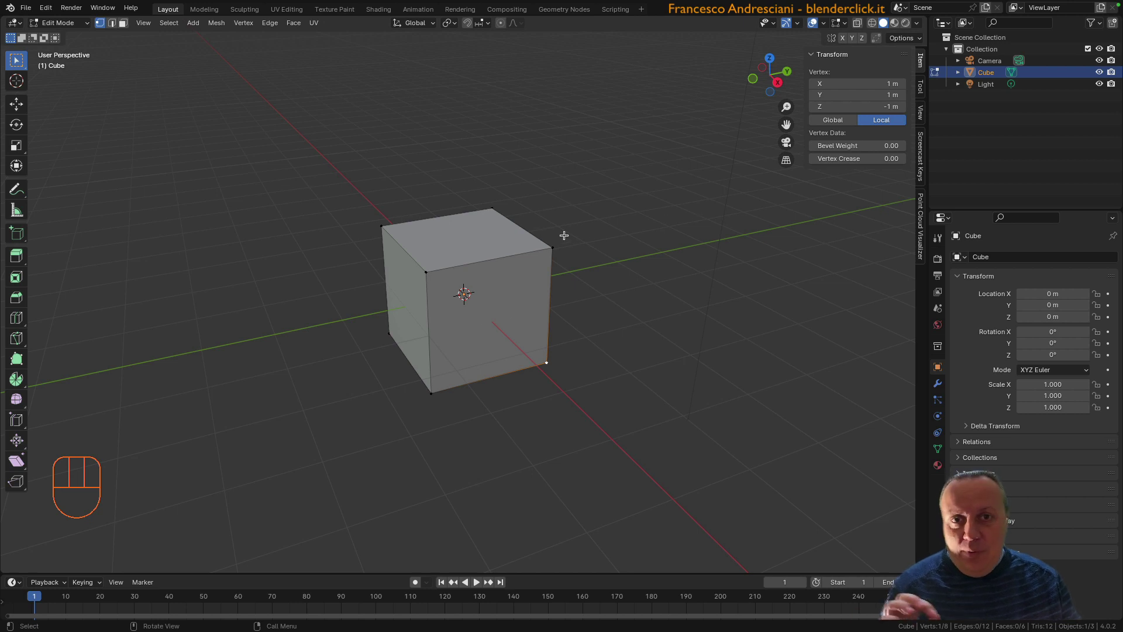
Step: Select the front top corner vertex and lower it along Z to about 0.64 m with the Move tool
{"action": "left_click", "coordinate": [426, 272]}
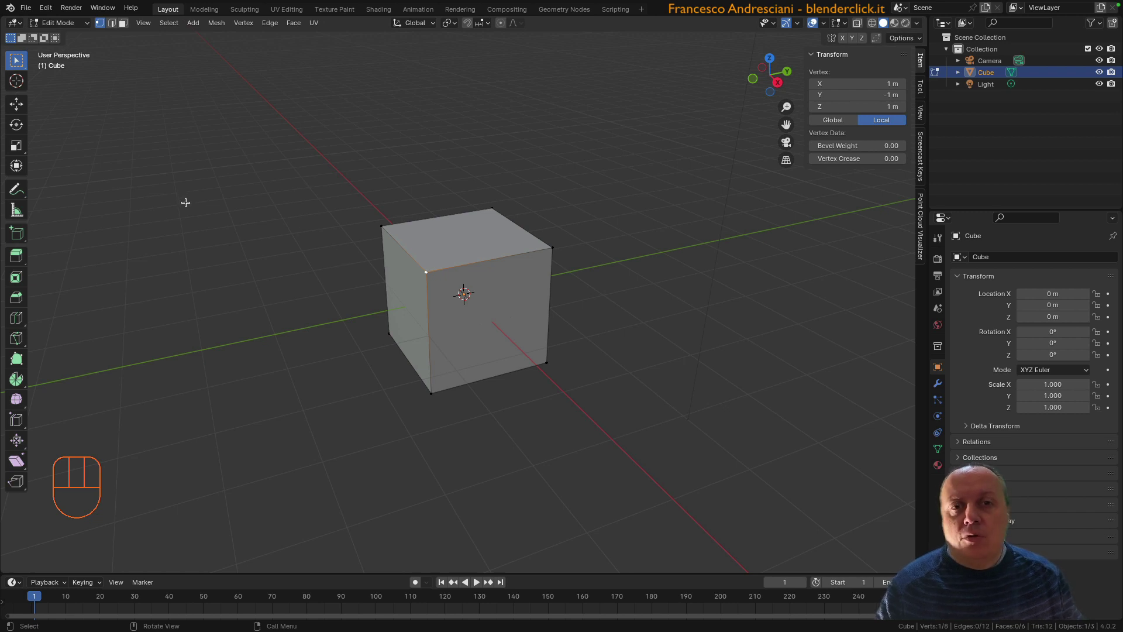
{"action": "left_click", "coordinate": [16, 104]}
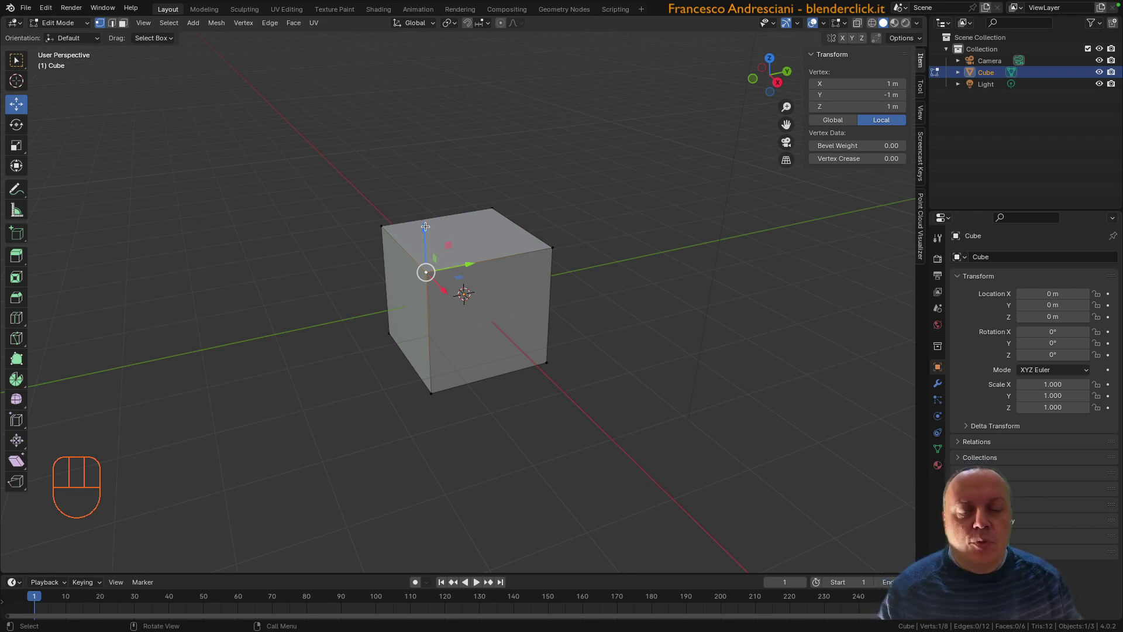
{"action": "left_click_drag", "start_coordinate": [425, 227], "coordinate": [422, 281]}
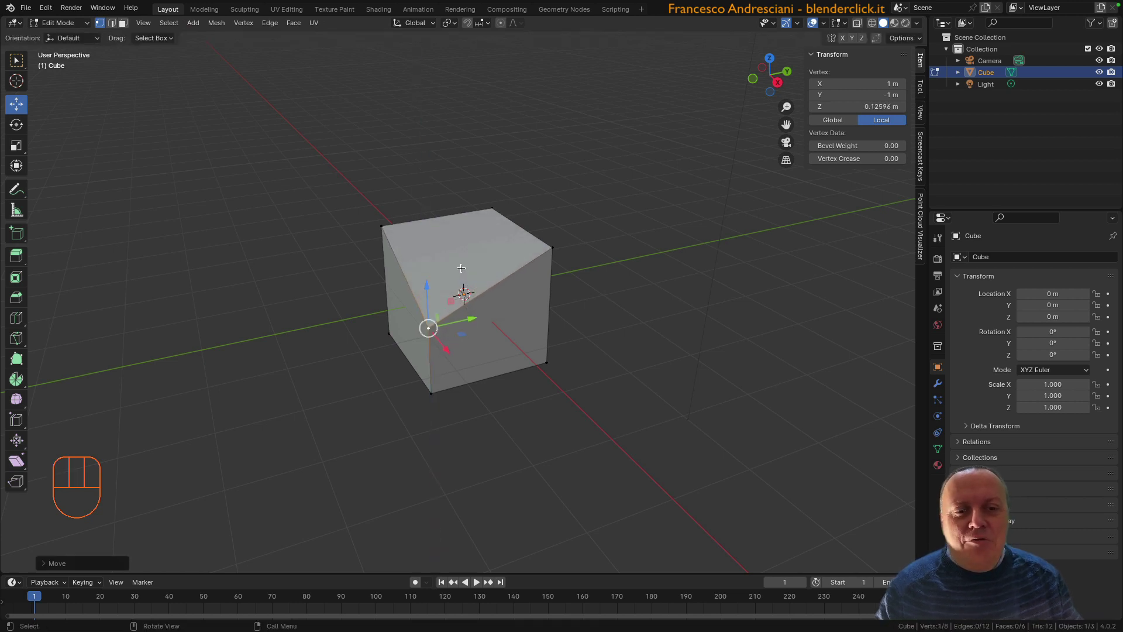
{"action": "middle_click_drag", "start_coordinate": [422, 281], "coordinate": [358, 300]}
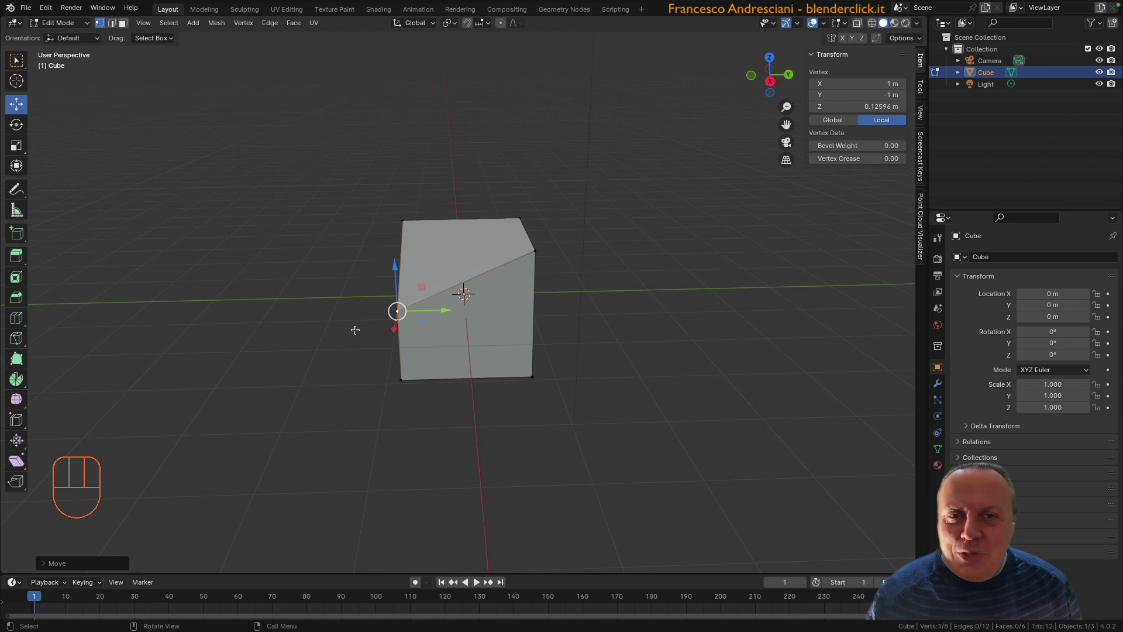
{"action": "middle_click_drag", "start_coordinate": [355, 330], "coordinate": [398, 247]}
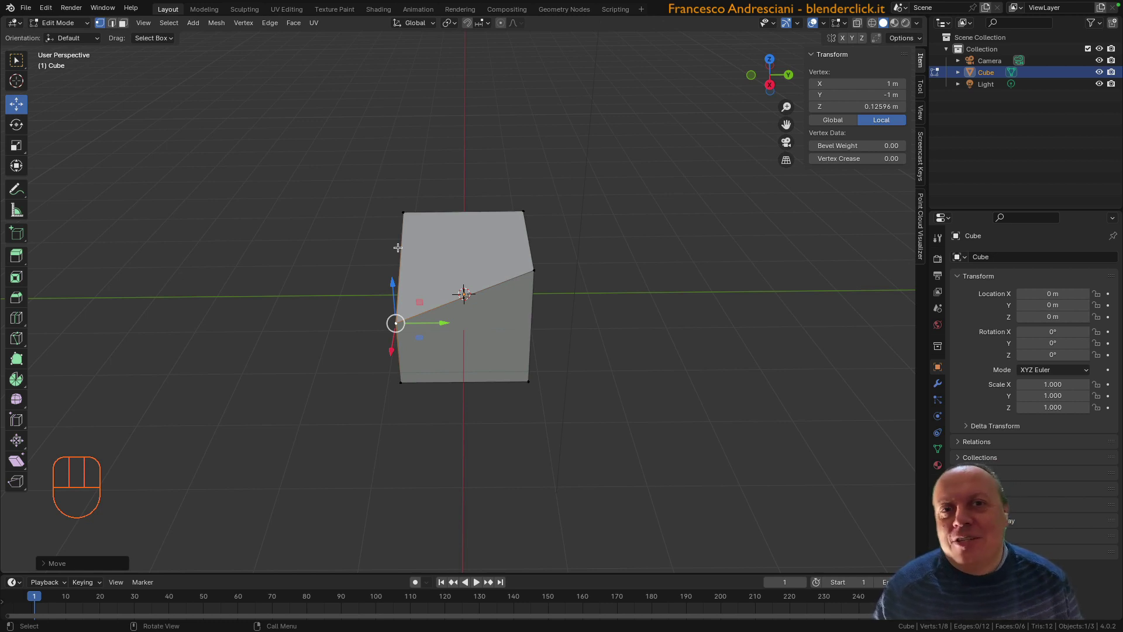
{"action": "middle_click_drag", "start_coordinate": [398, 248], "coordinate": [506, 283]}
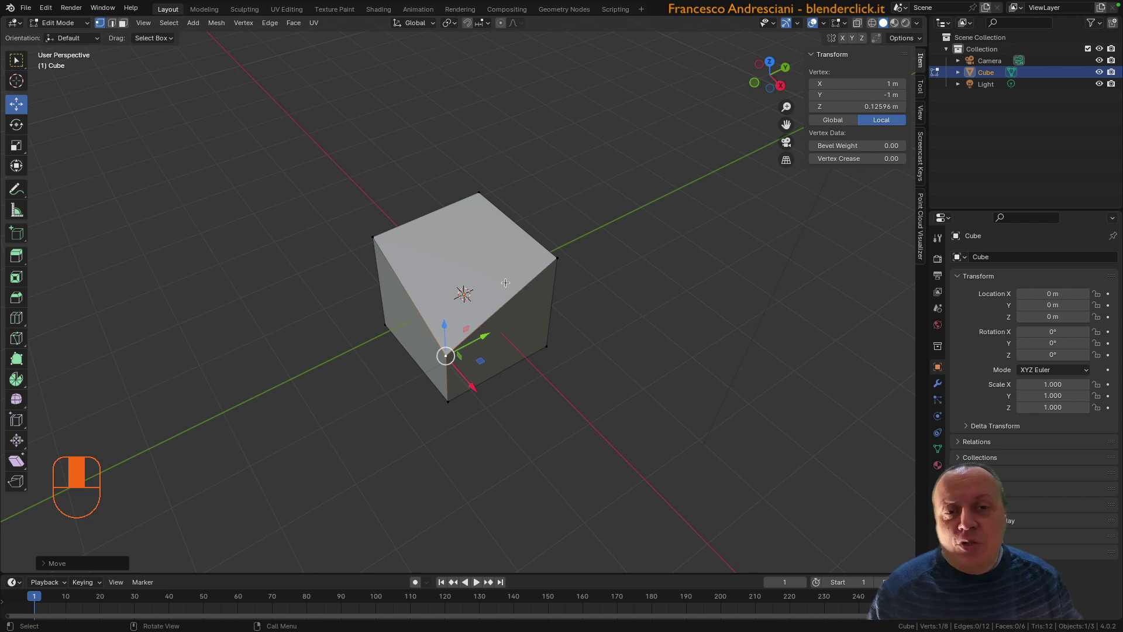
{"action": "mouse_move", "coordinate": [515, 281]}
{"action": "middle_mouse_down"}
{"action": "mouse_move", "coordinate": [493, 280]}
{"action": "mouse_move", "coordinate": [502, 277]}
{"action": "middle_mouse_up"}
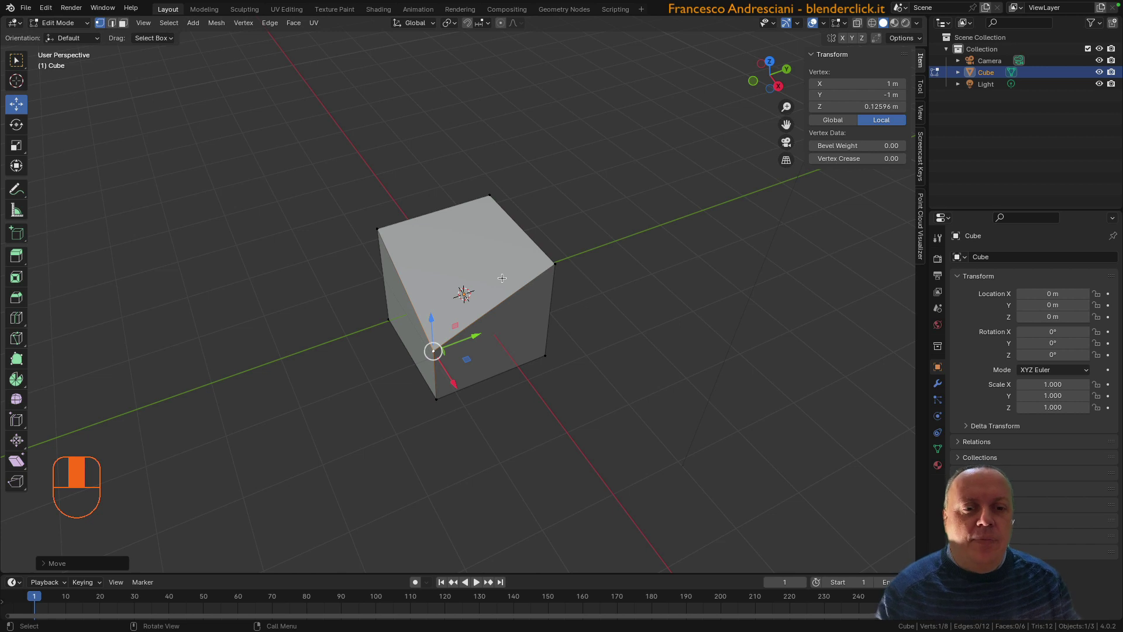
{"action": "middle_click_drag", "start_coordinate": [502, 278], "coordinate": [429, 334]}
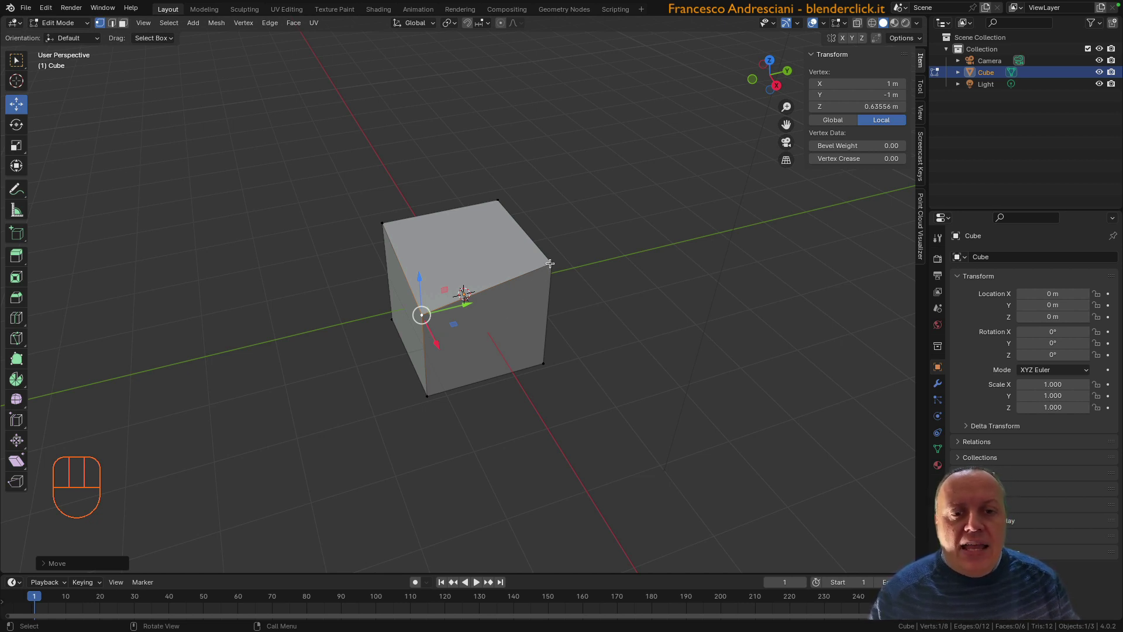
Step: Add the neighbouring right-hand top vertex to the selection and view the two selected vertices from different angles
{"action": "key", "text": "shift"}
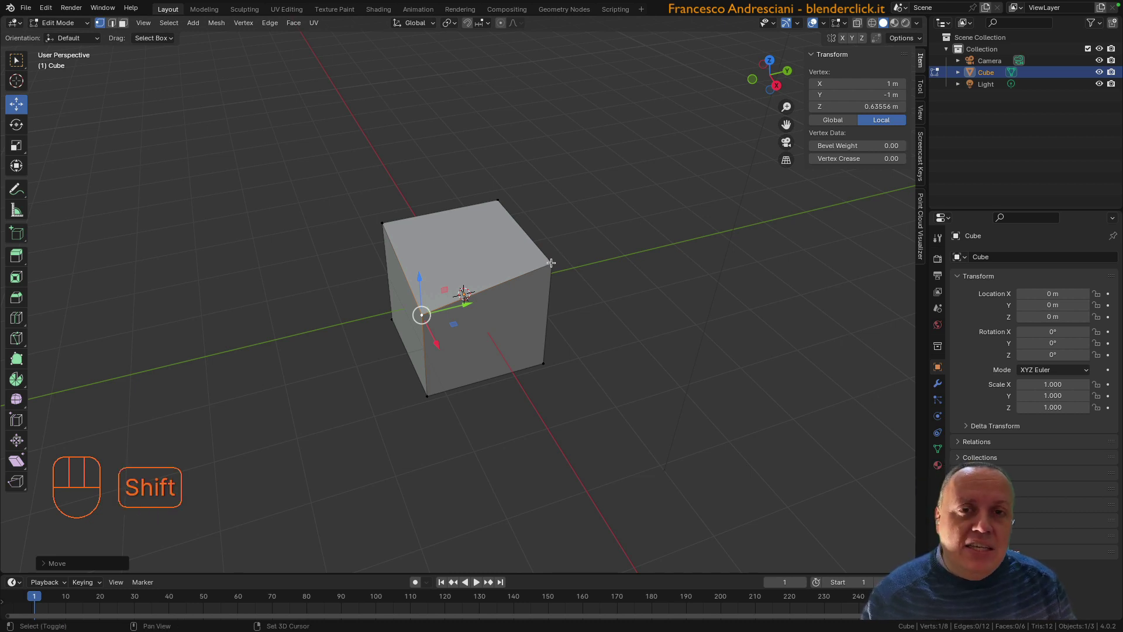
{"action": "left_click", "coordinate": [551, 263], "text": "shift"}
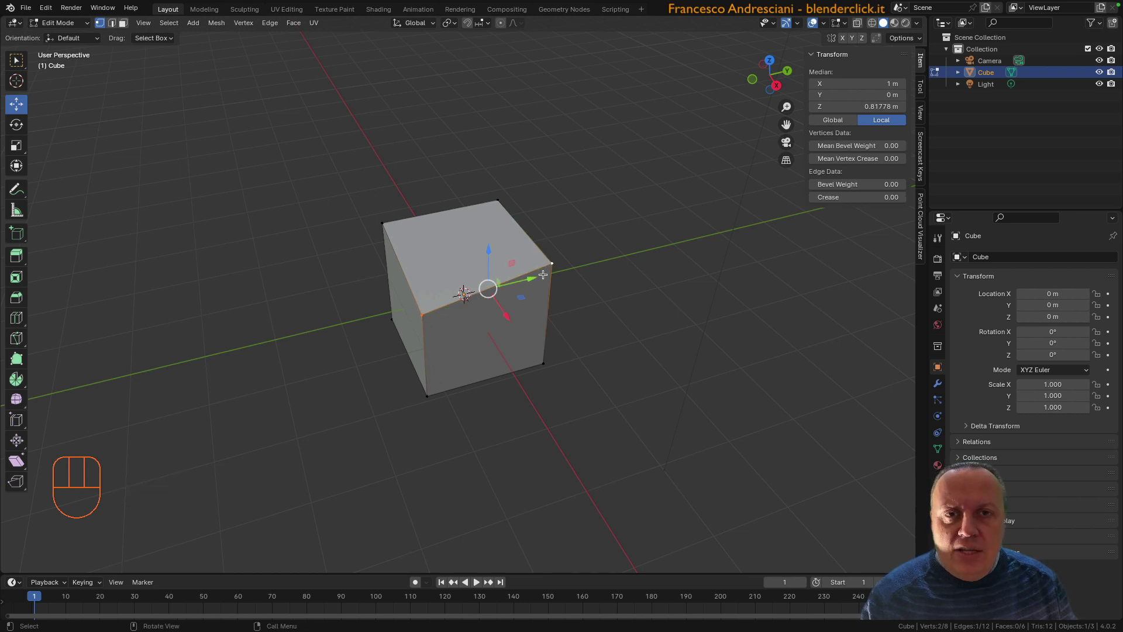
{"action": "scroll", "coordinate": [484, 314], "scroll_direction": "up", "scroll_amount": 2}
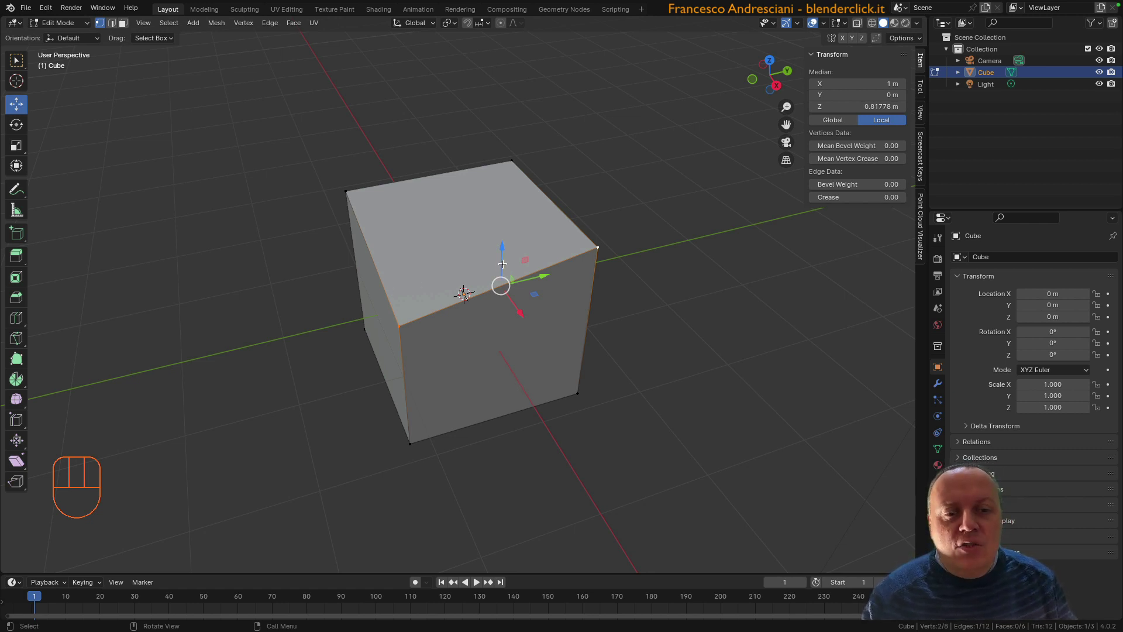
{"action": "middle_click_drag", "start_coordinate": [511, 384], "coordinate": [508, 277]}
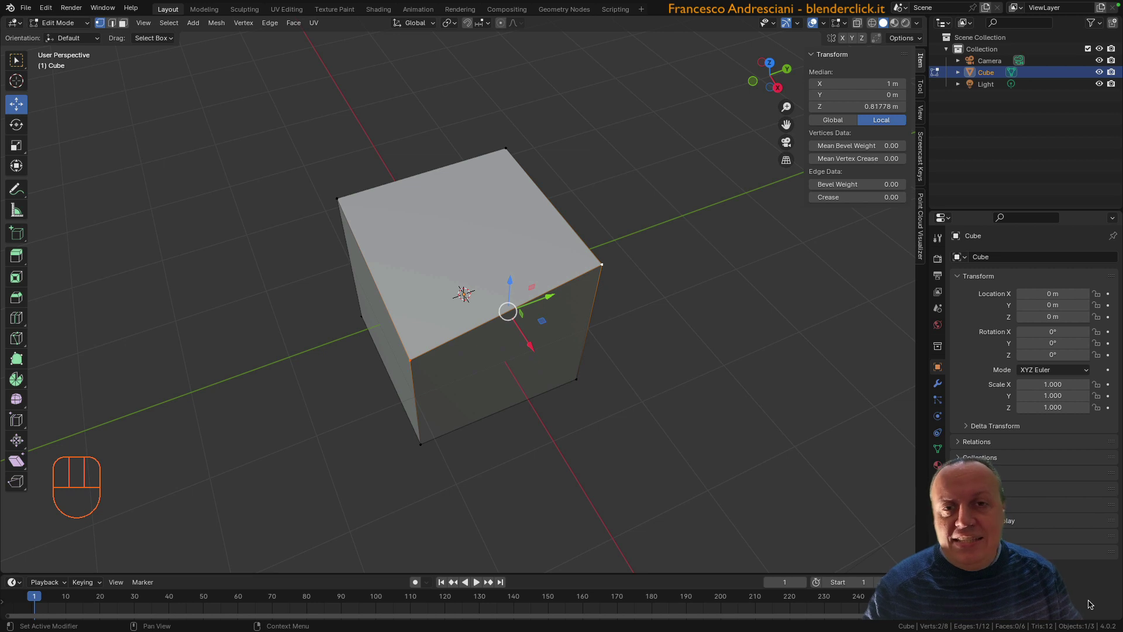
{"action": "middle_click_drag", "start_coordinate": [444, 275], "coordinate": [367, 226]}
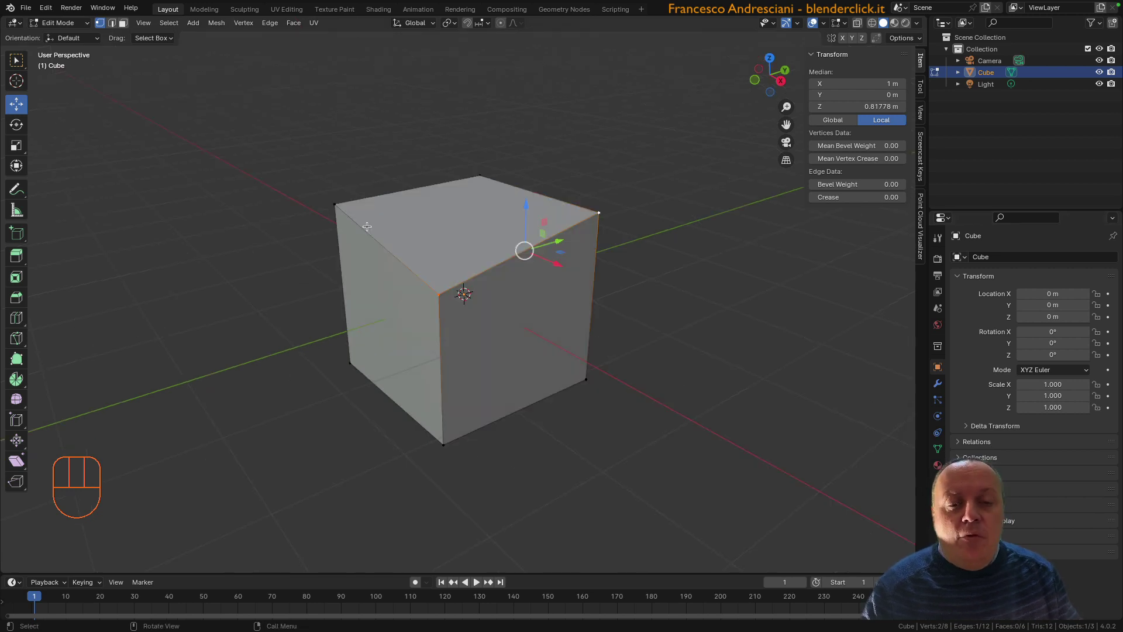
Step: Select the left top vertex and move it freely outward to about X -1.24, Y -1.24, Z 1.11 m
{"action": "left_click", "coordinate": [596, 213]}
{"action": "left_click", "coordinate": [480, 175]}
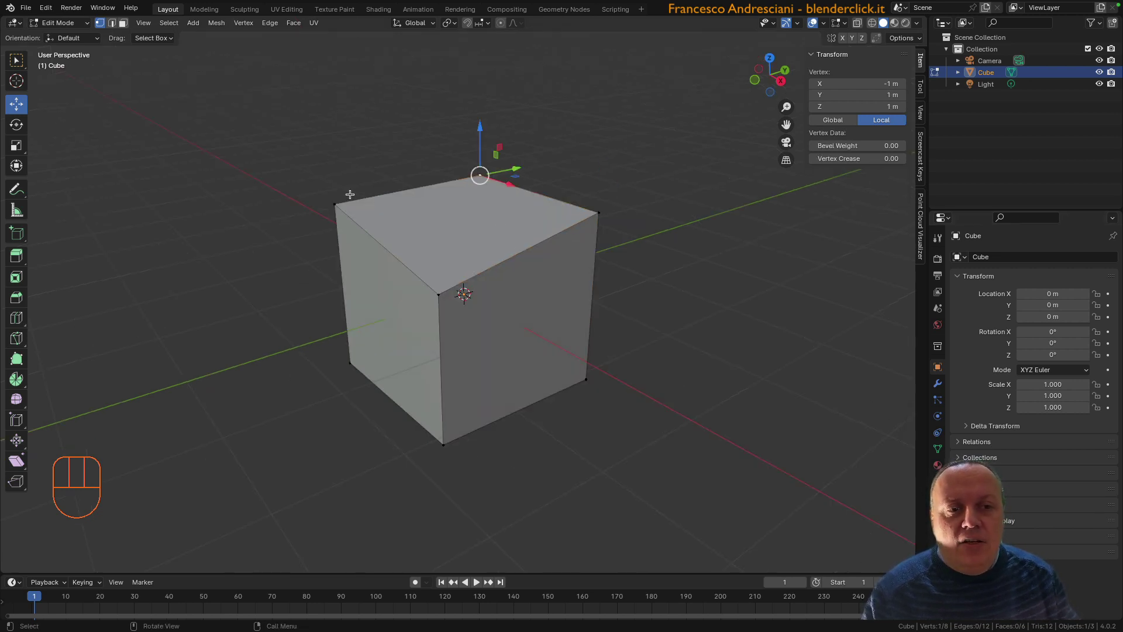
{"action": "left_click", "coordinate": [335, 204]}
{"action": "key", "text": "g"}
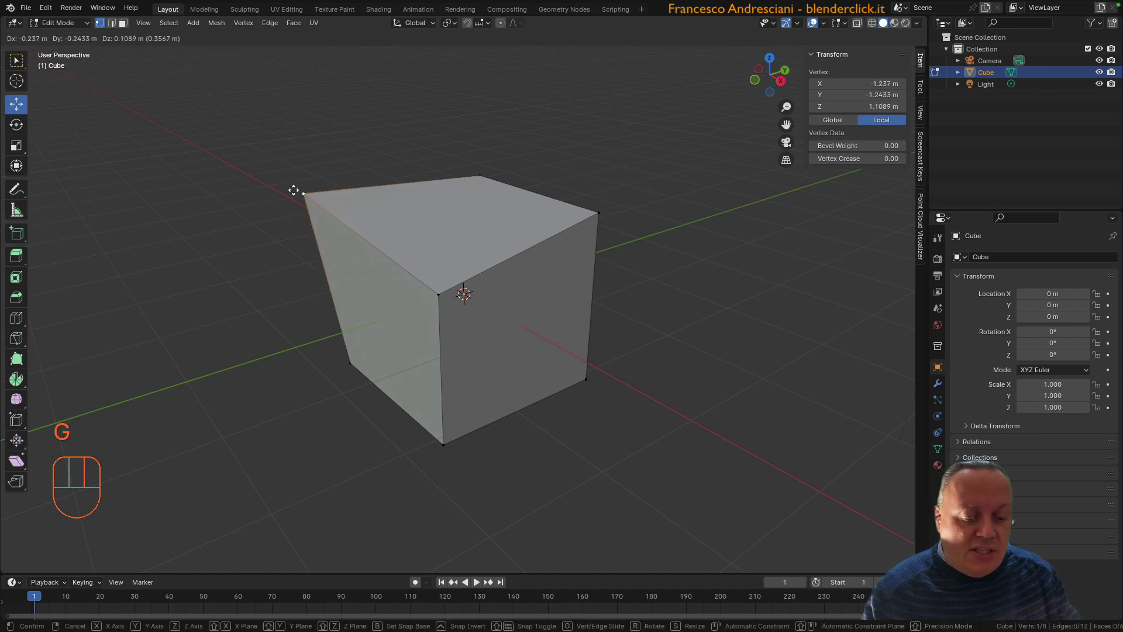
{"action": "left_click", "coordinate": [293, 190]}
Step: Add the right and front top vertices to the selection, try rotating all three, and scale them inward
{"action": "left_click", "coordinate": [597, 212], "text": "shift"}
{"action": "left_click", "coordinate": [444, 301], "text": "shift"}
{"action": "key", "text": "r"}
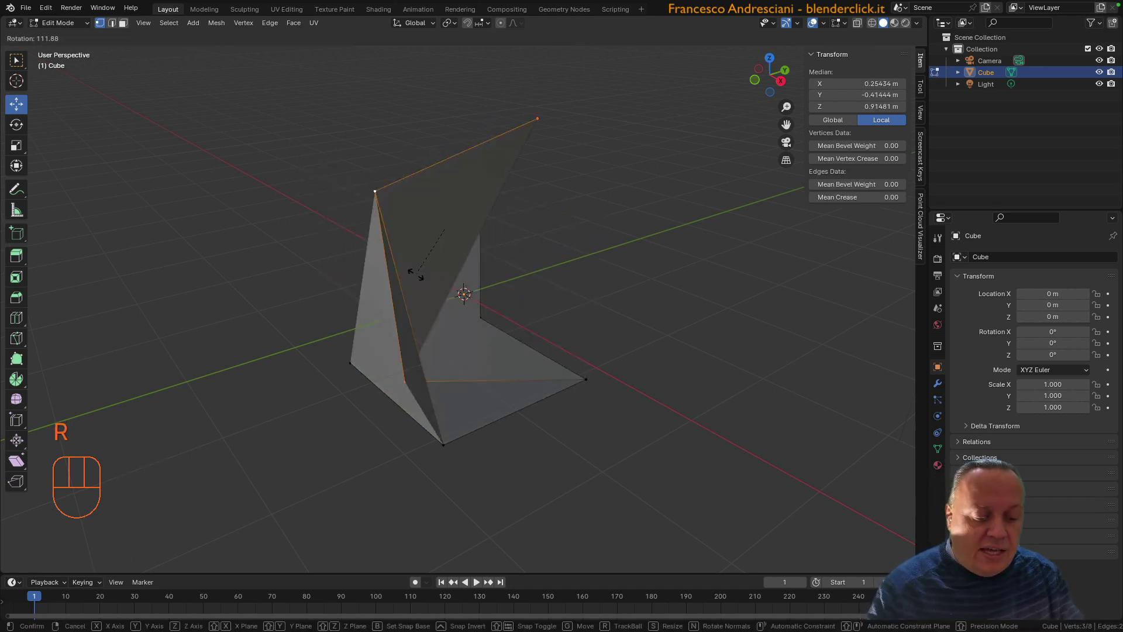
{"action": "right_click", "coordinate": [417, 274]}
{"action": "key", "text": "s"}
{"action": "left_click", "coordinate": [548, 239]}
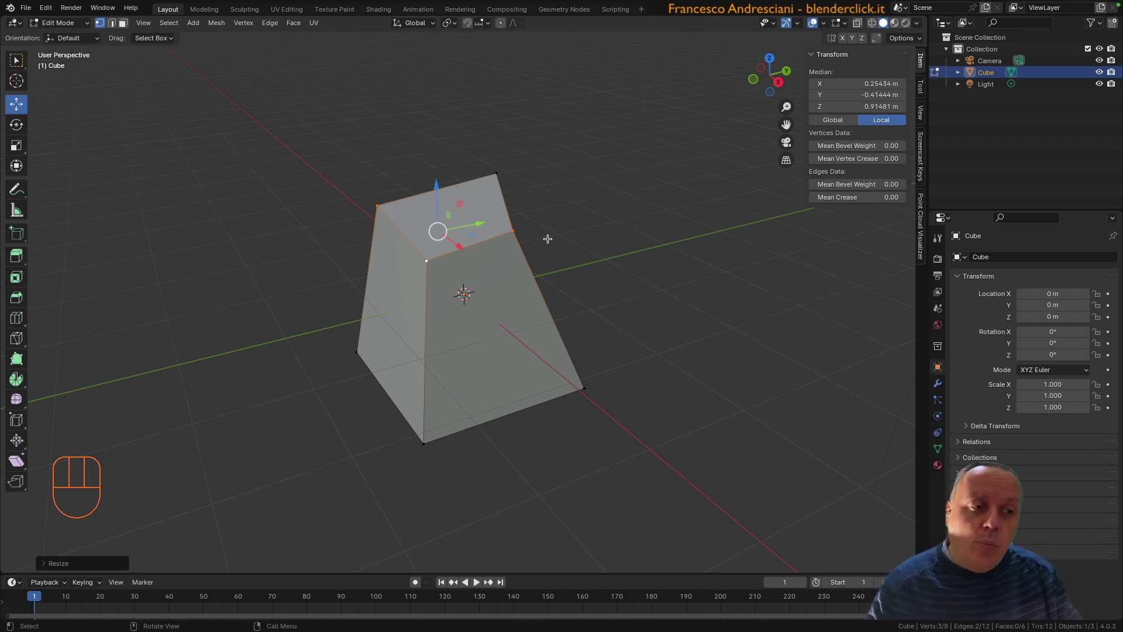
Step: Activate the Rotate and Scale tools in turn, select only the left top vertex, and switch back to the Move tool
{"action": "left_click", "coordinate": [16, 125]}
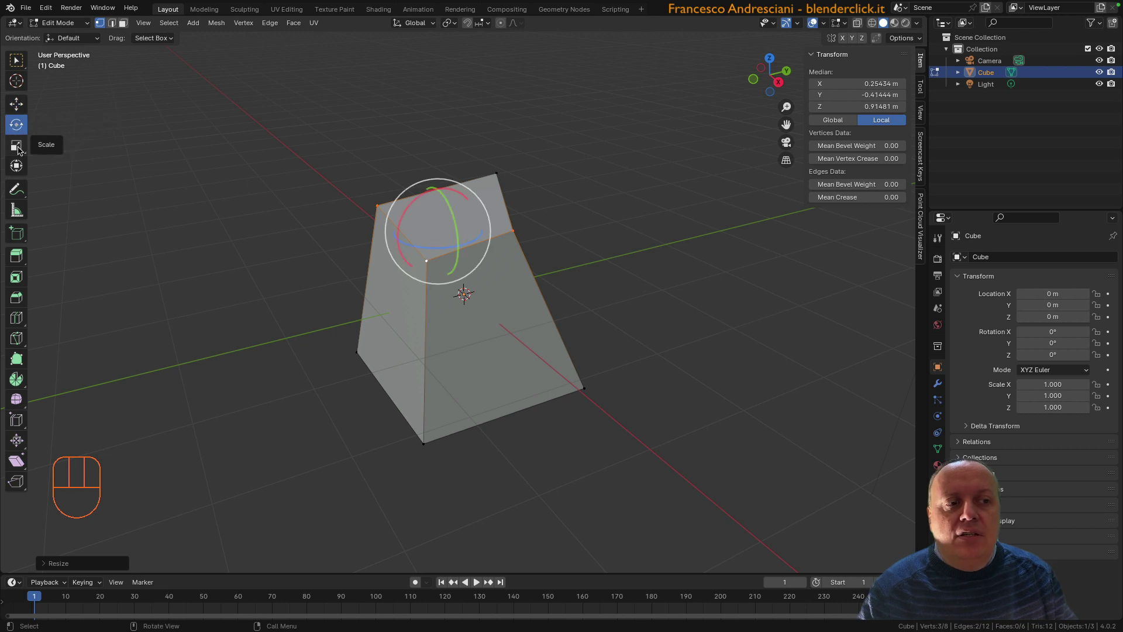
{"action": "left_click", "coordinate": [17, 147]}
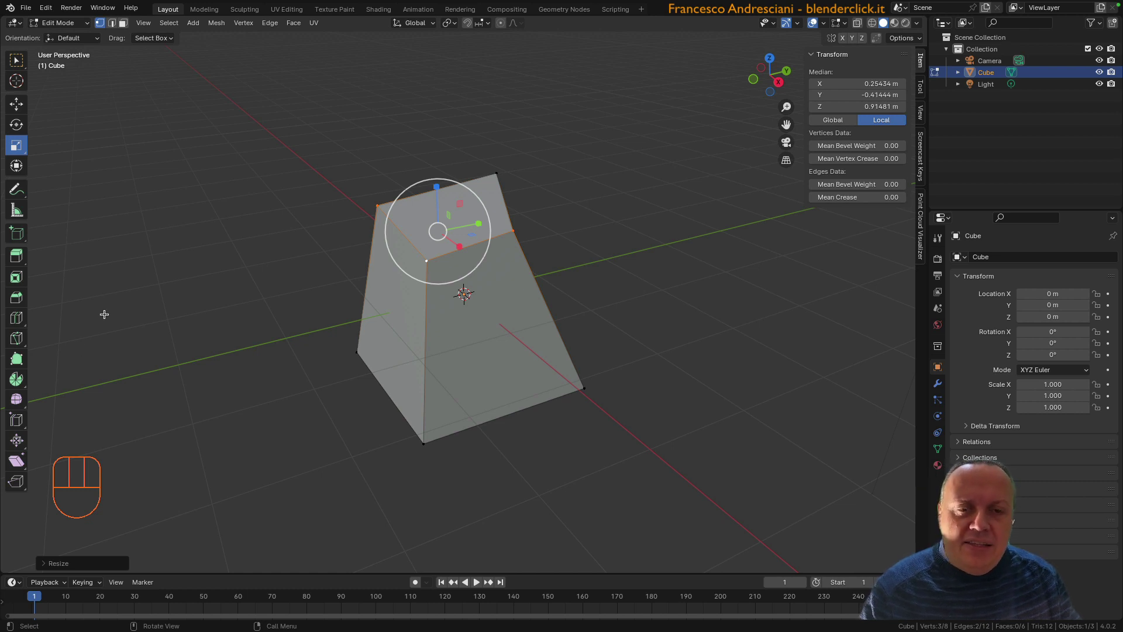
{"action": "left_click", "coordinate": [377, 206]}
{"action": "key", "text": "shift+space"}
{"action": "key", "text": "g"}
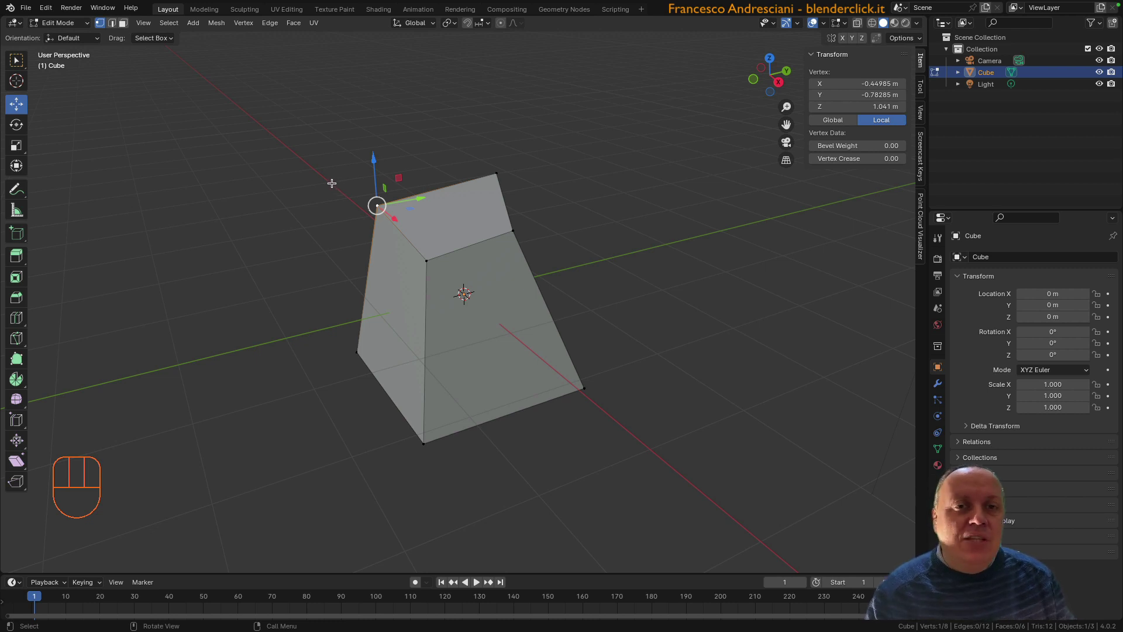
Step: Switch to edge selection and select individual top edges one at a time, ending on the right rear edge
{"action": "left_click", "coordinate": [113, 27]}
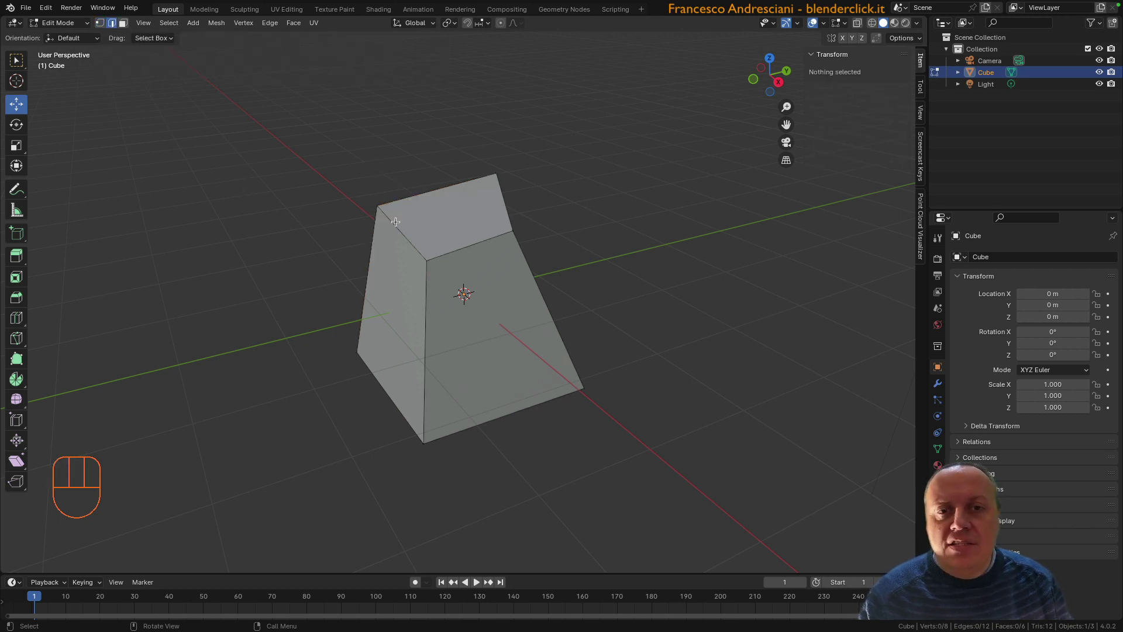
{"action": "left_click", "coordinate": [406, 239]}
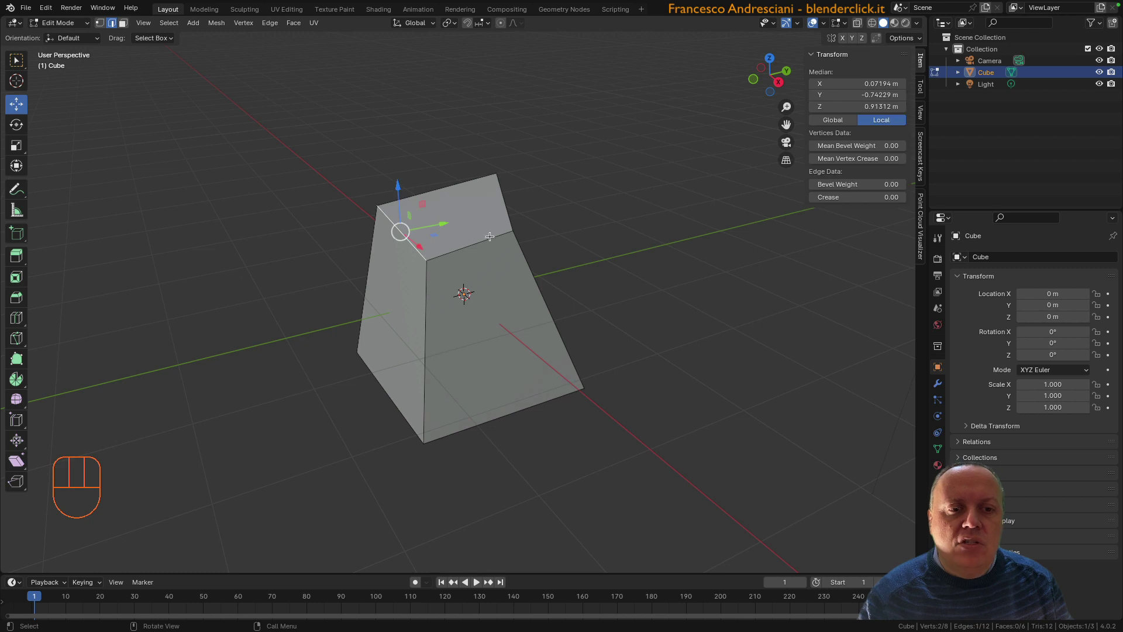
{"action": "left_click", "coordinate": [522, 251]}
{"action": "middle_click_drag", "start_coordinate": [574, 229], "coordinate": [521, 206]}
{"action": "left_click", "coordinate": [521, 218]}
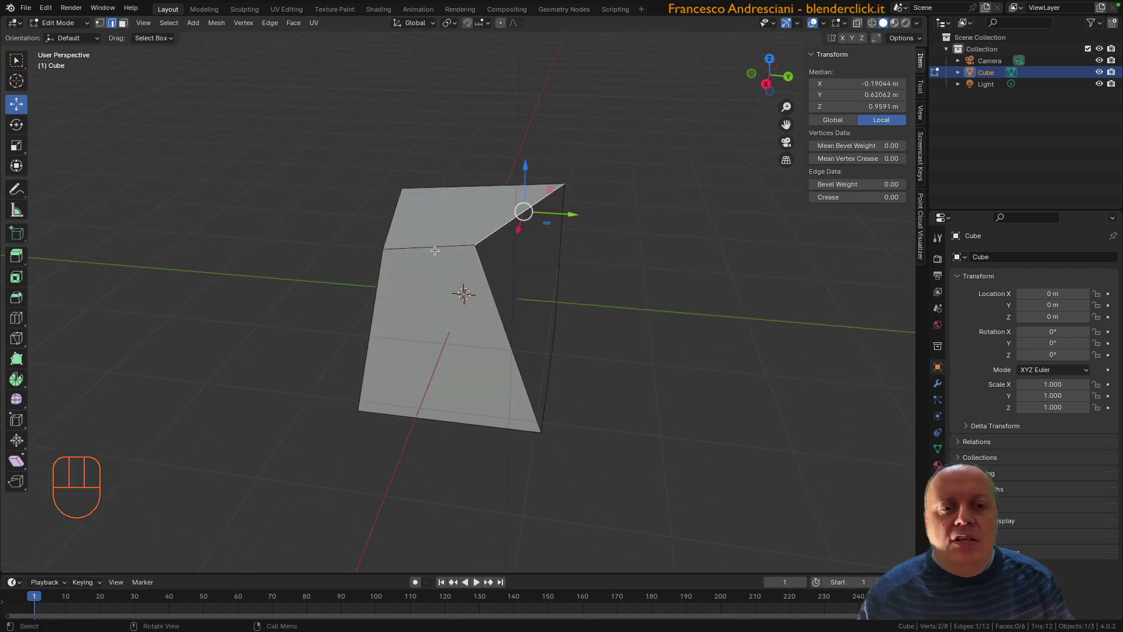
{"action": "middle_click_drag", "start_coordinate": [435, 251], "coordinate": [516, 261]}
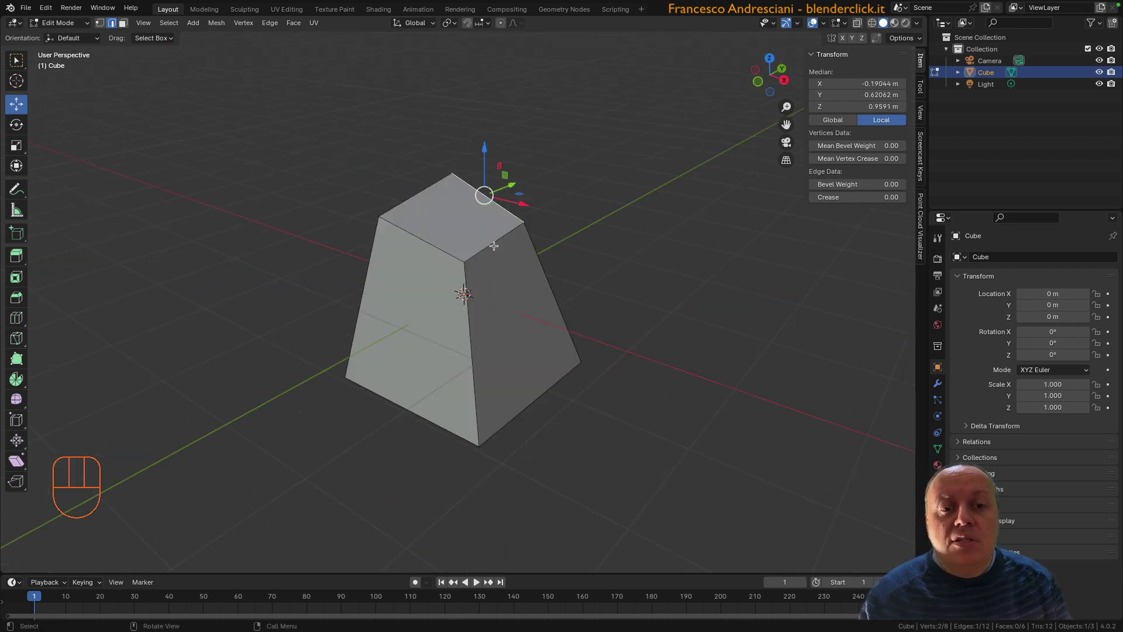
Step: Add the right front and left front top edges to the selection, and extend the selection to the whole mesh
{"action": "left_click", "coordinate": [494, 246], "text": "shift"}
{"action": "left_click", "coordinate": [442, 248], "text": "shift"}
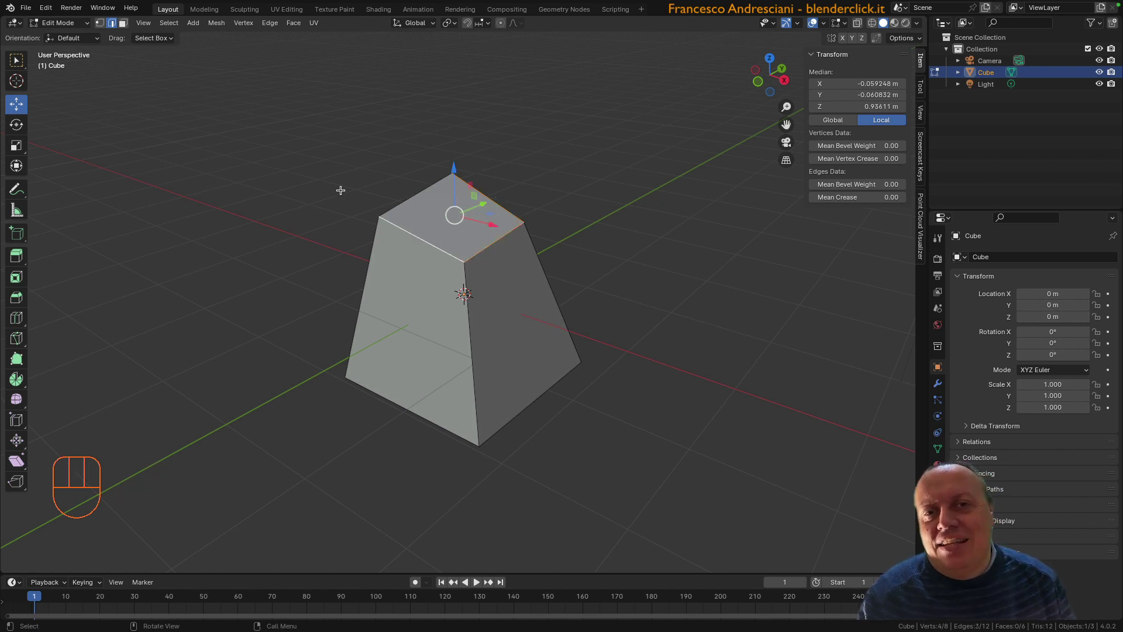
{"action": "key", "text": "a"}
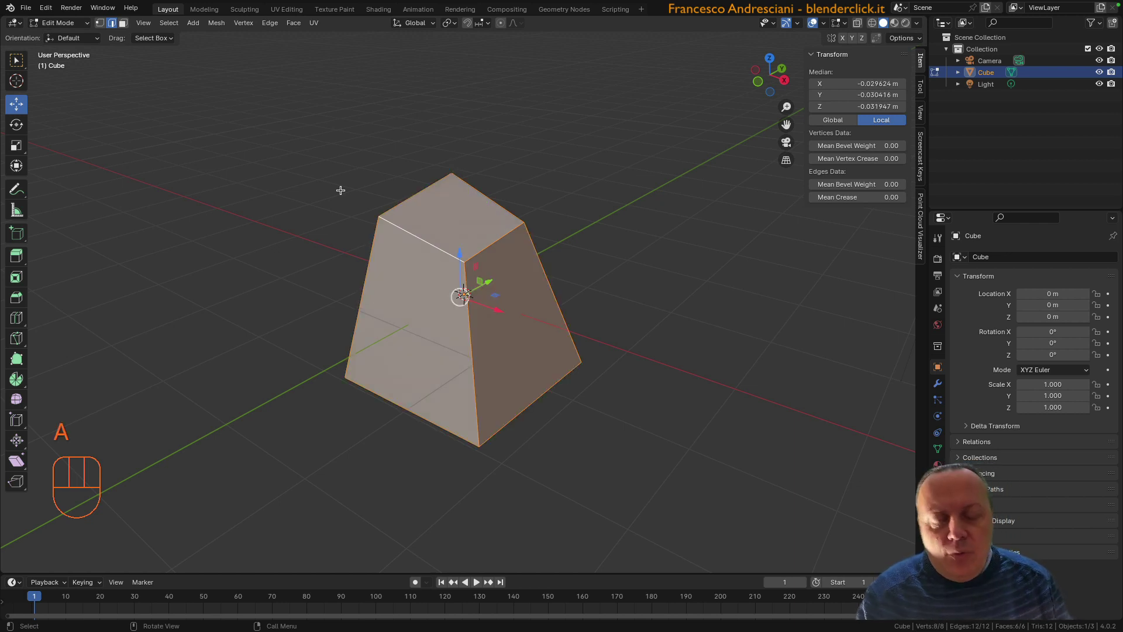
Step: Replace the selection with a box selection of the edges around the top, try Circle Select, and deselect everything
{"action": "key", "text": "alt+a"}
{"action": "key", "text": "b"}
{"action": "mouse_move", "coordinate": [343, 158]}
{"action": "left_mouse_down"}
{"action": "mouse_move", "coordinate": [486, 283]}
{"action": "mouse_move", "coordinate": [527, 226]}
{"action": "mouse_move", "coordinate": [567, 301]}
{"action": "mouse_move", "coordinate": [579, 294]}
{"action": "left_mouse_up"}
{"action": "key", "text": "c"}
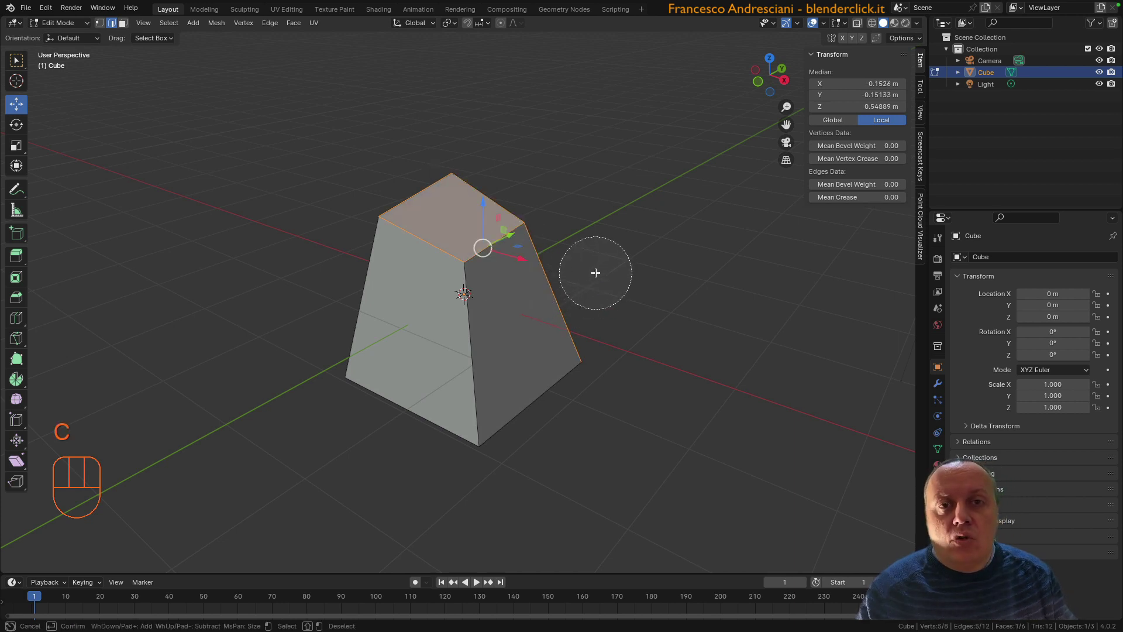
{"action": "key", "text": "Escape"}
{"action": "key", "text": "alt+a"}
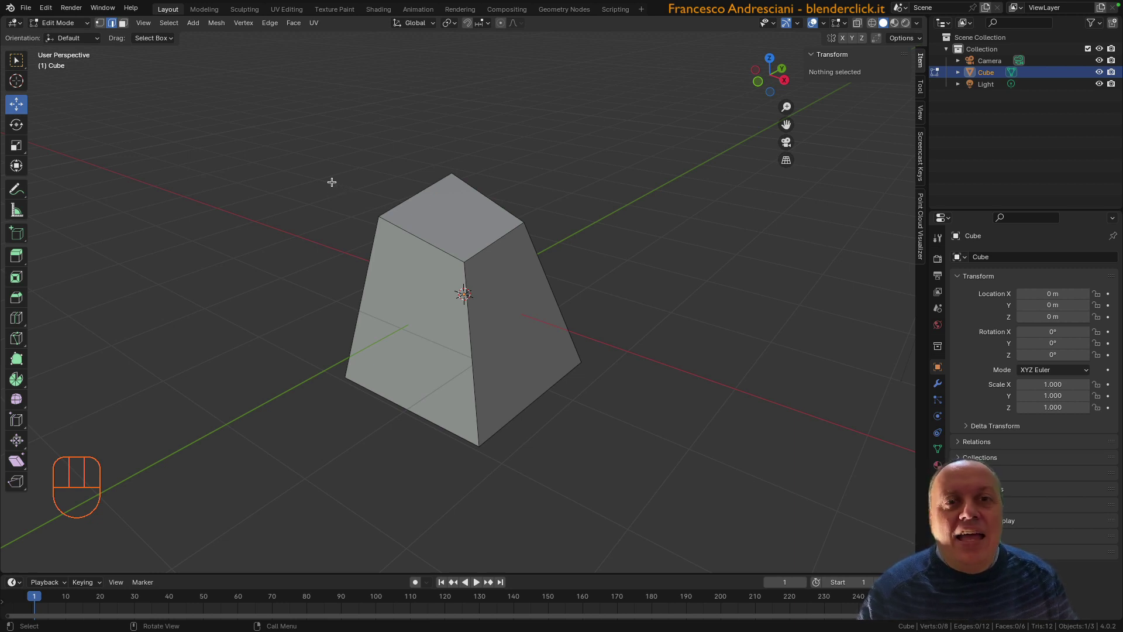
Step: Switch to face selection and select individual side faces one at a time, ending on the rear face on the positive Y side
{"action": "left_click", "coordinate": [122, 25]}
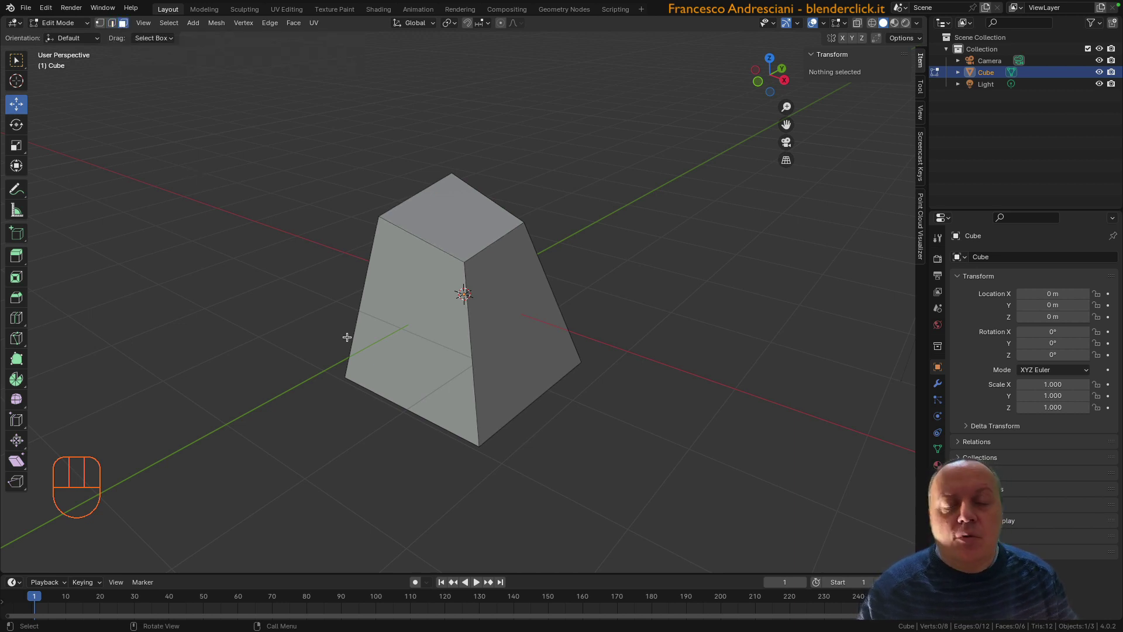
{"action": "left_click", "coordinate": [446, 314]}
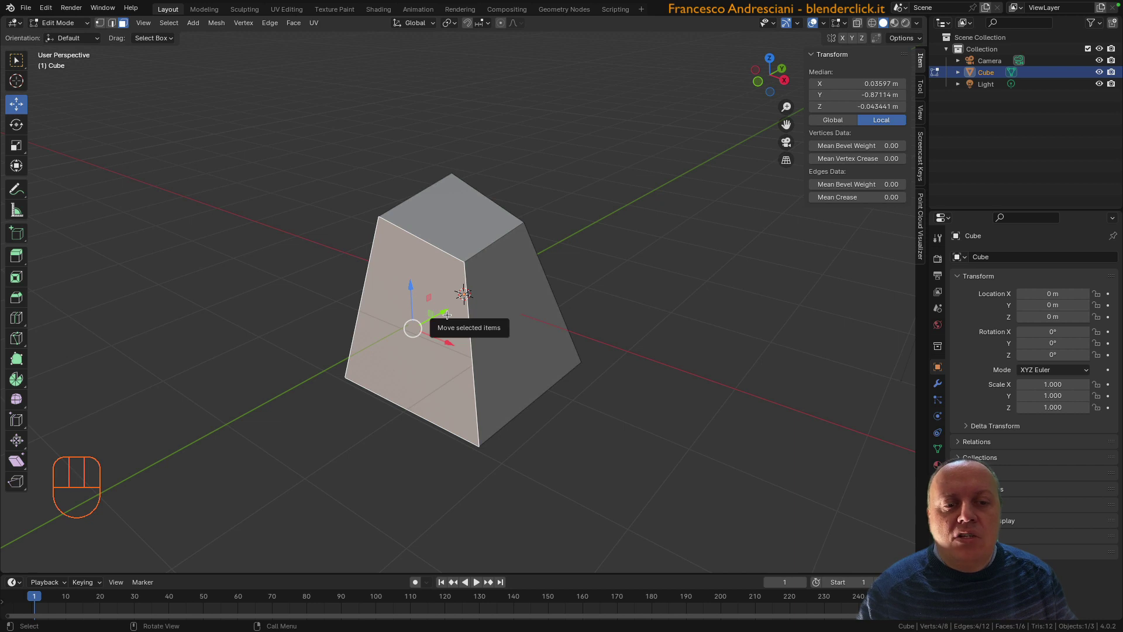
{"action": "middle_click_drag", "start_coordinate": [421, 323], "coordinate": [193, 285]}
{"action": "left_click", "coordinate": [426, 292]}
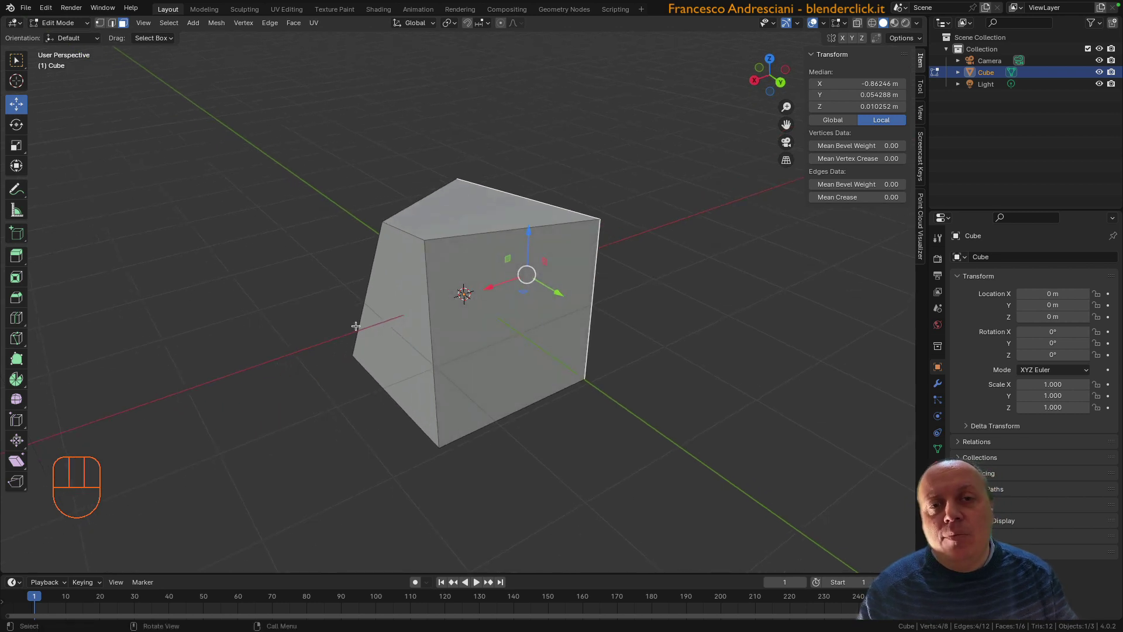
{"action": "left_click", "coordinate": [508, 307]}
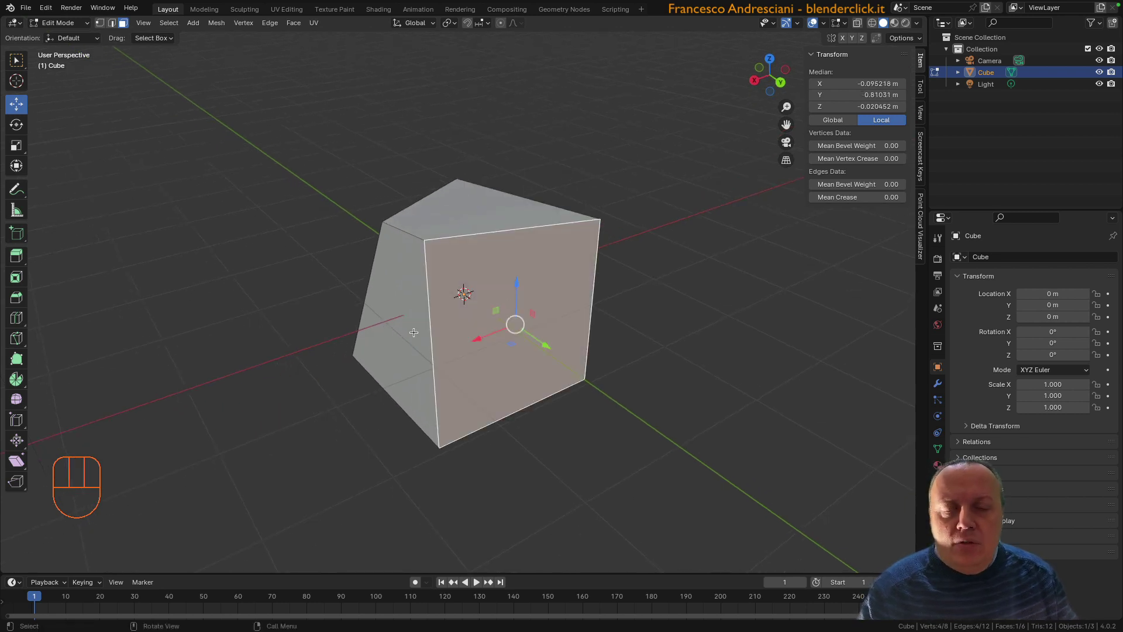
Step: Rotate the selected rear face by about 3.6° and scale it down
{"action": "key", "text": "r"}
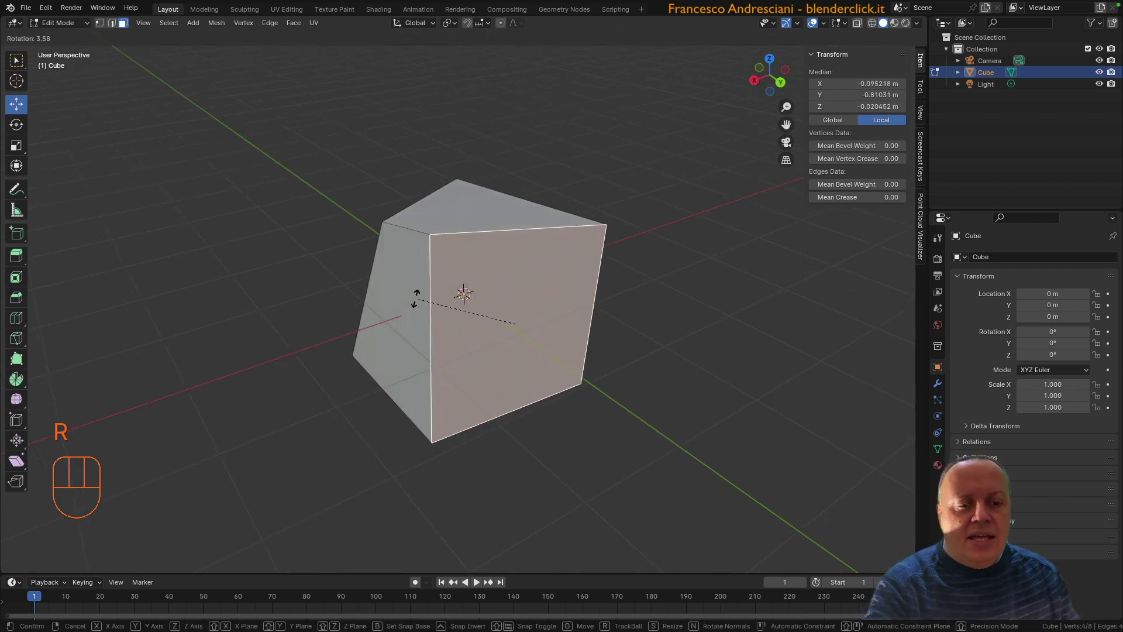
{"action": "left_click", "coordinate": [416, 299]}
{"action": "key", "text": "s"}
{"action": "left_click", "coordinate": [374, 311]}
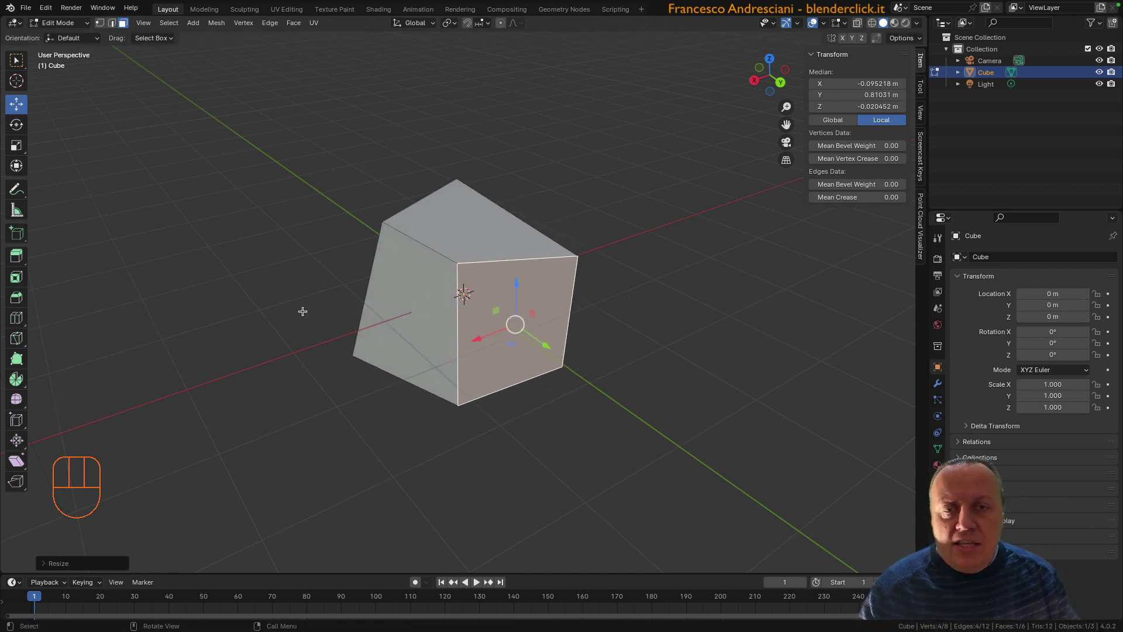
Step: Switch to vertex selection and to edge selection, and enable vertex selection alongside edge selection
{"action": "middle_click_drag", "start_coordinate": [302, 311], "coordinate": [236, 175]}
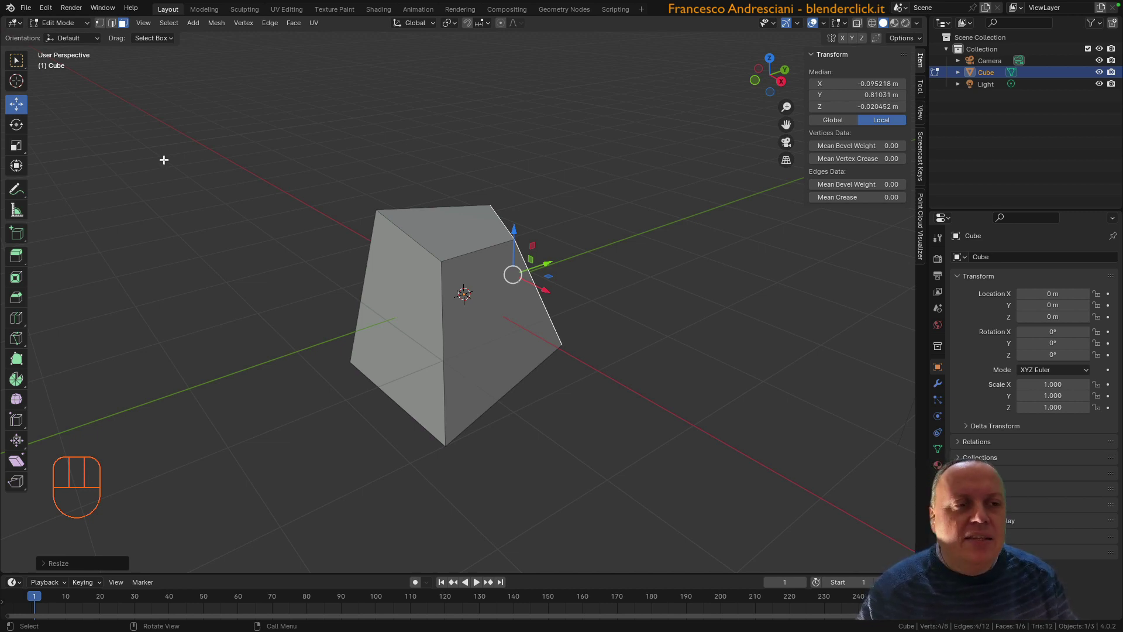
{"action": "left_click", "coordinate": [101, 24]}
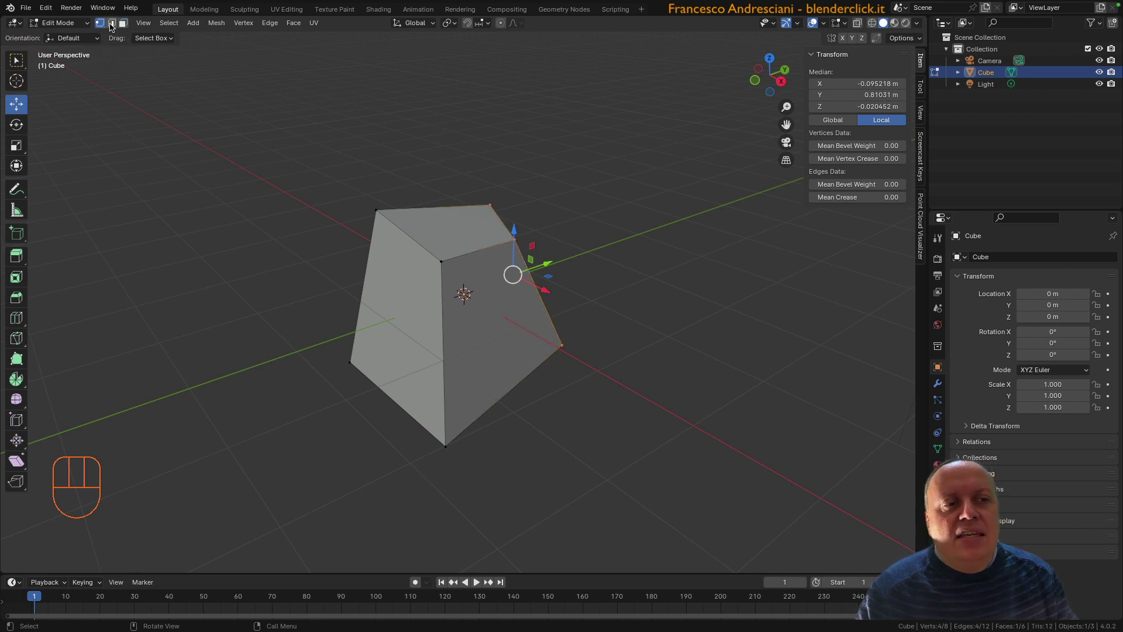
{"action": "left_click", "coordinate": [111, 24]}
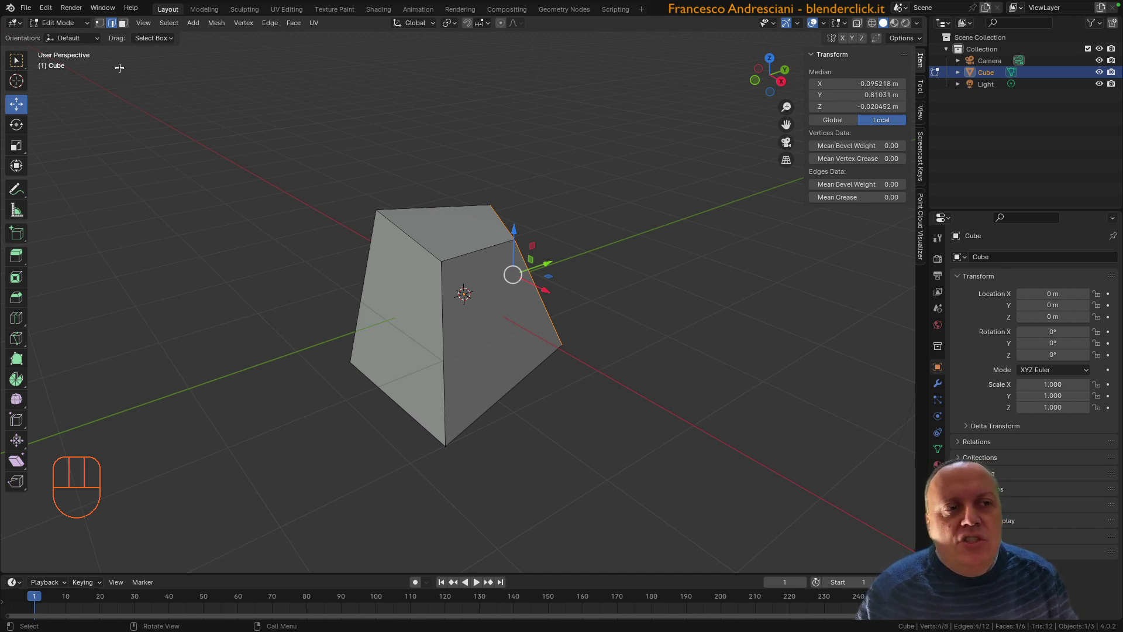
{"action": "key", "text": "shift"}
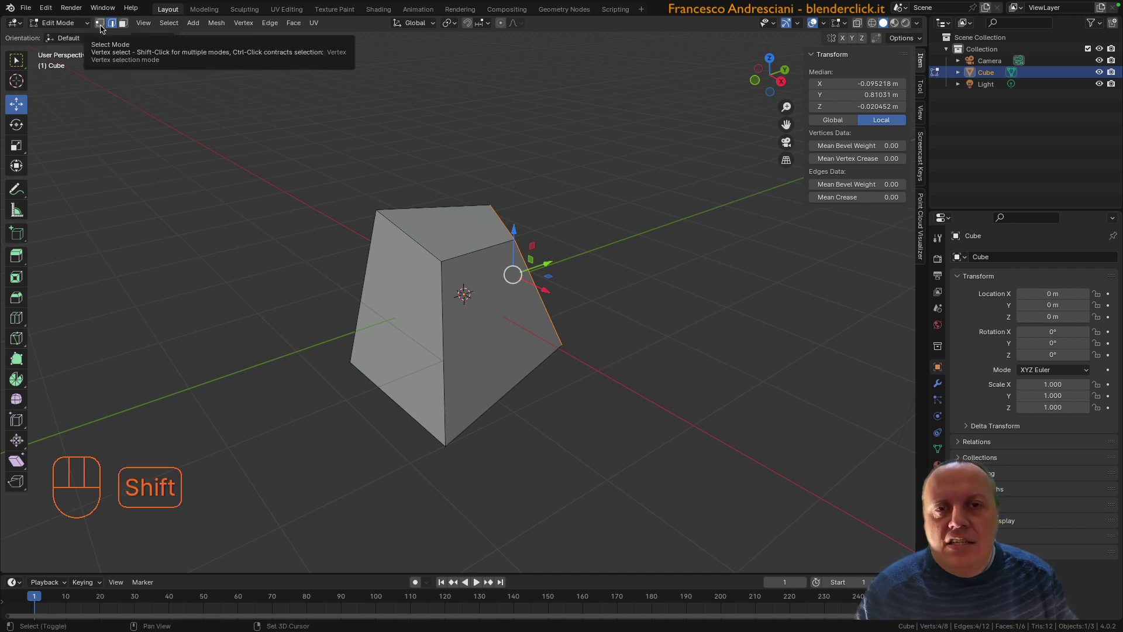
{"action": "left_click", "coordinate": [100, 24], "text": "shift"}
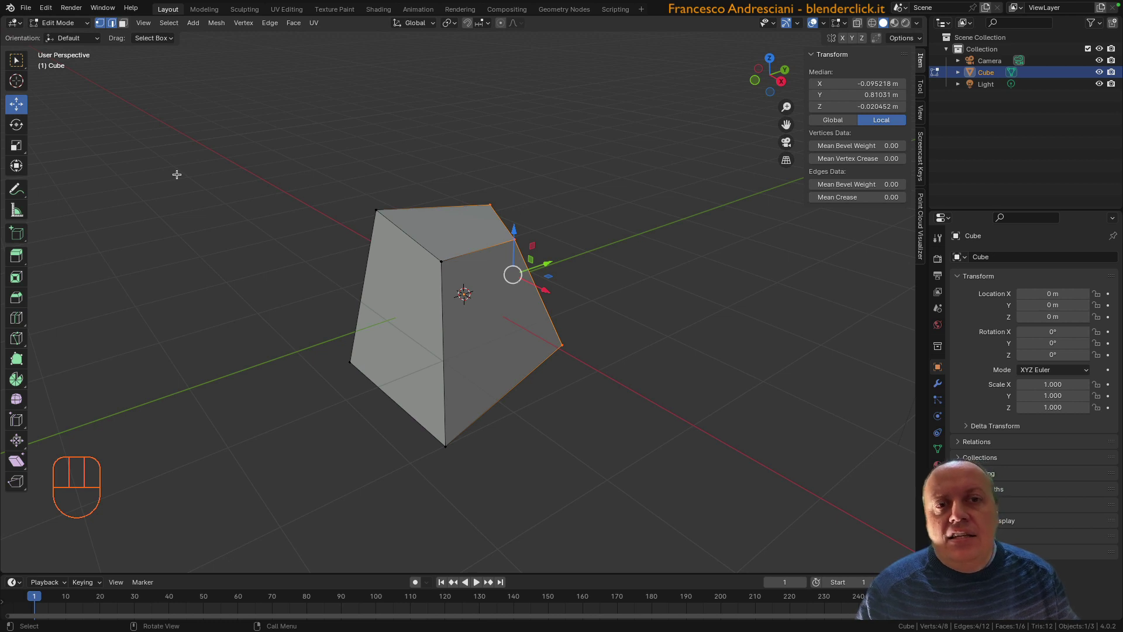
Step: Select the left top vertex together with the two front top edges and the front bottom vertex
{"action": "left_click", "coordinate": [471, 254]}
{"action": "left_click", "coordinate": [376, 210]}
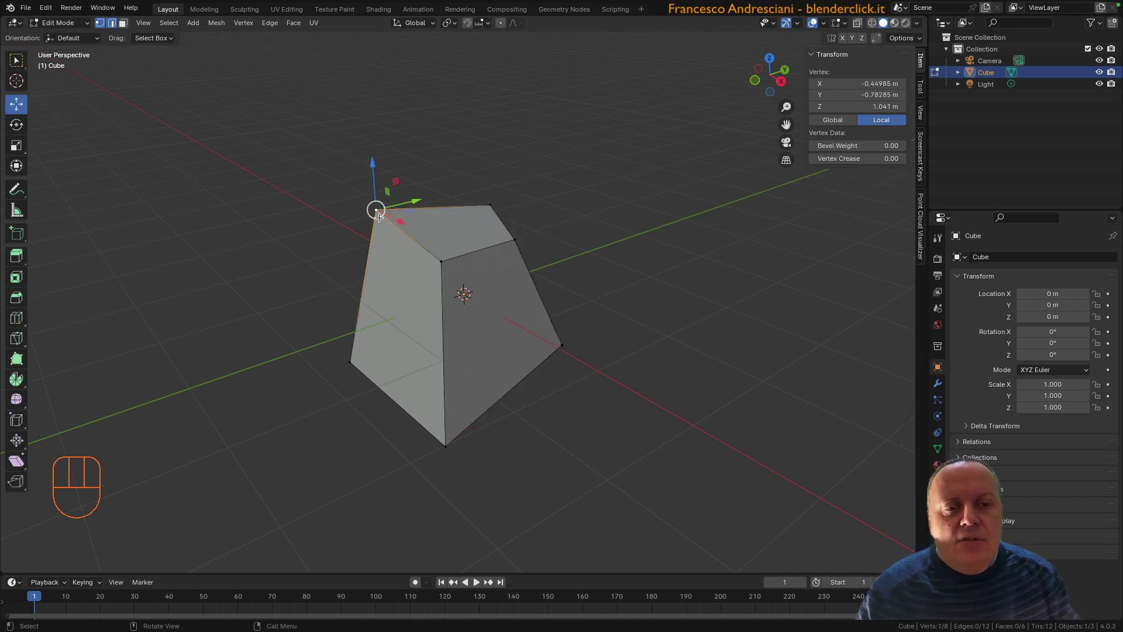
{"action": "left_click", "coordinate": [404, 233], "text": "shift"}
{"action": "left_click", "coordinate": [508, 241], "text": "shift"}
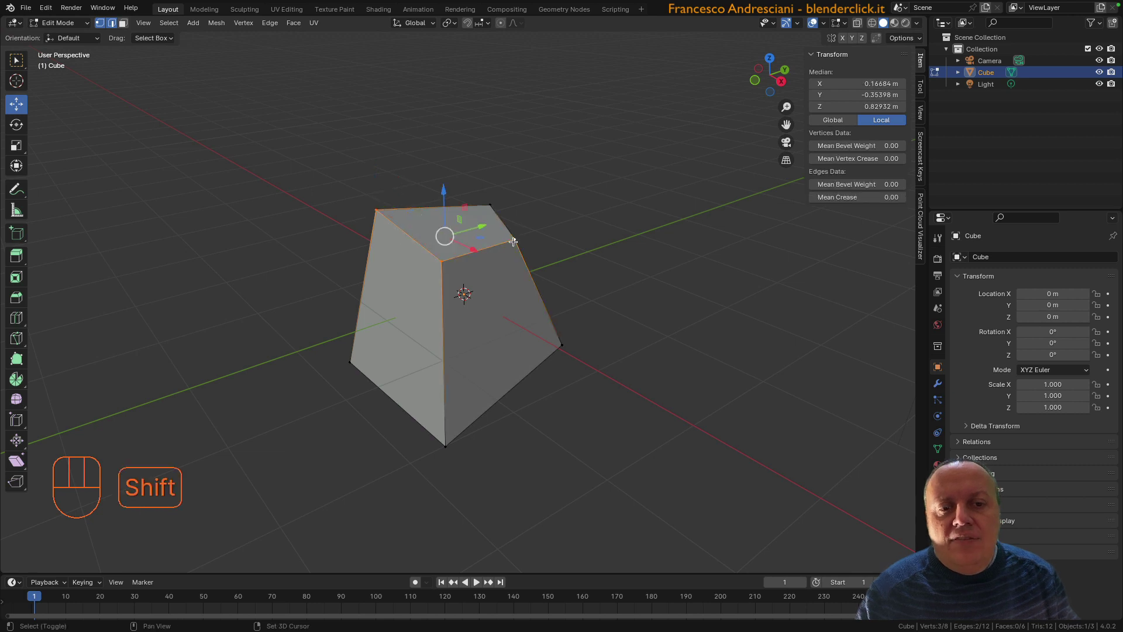
{"action": "left_click", "coordinate": [445, 440], "text": "shift"}
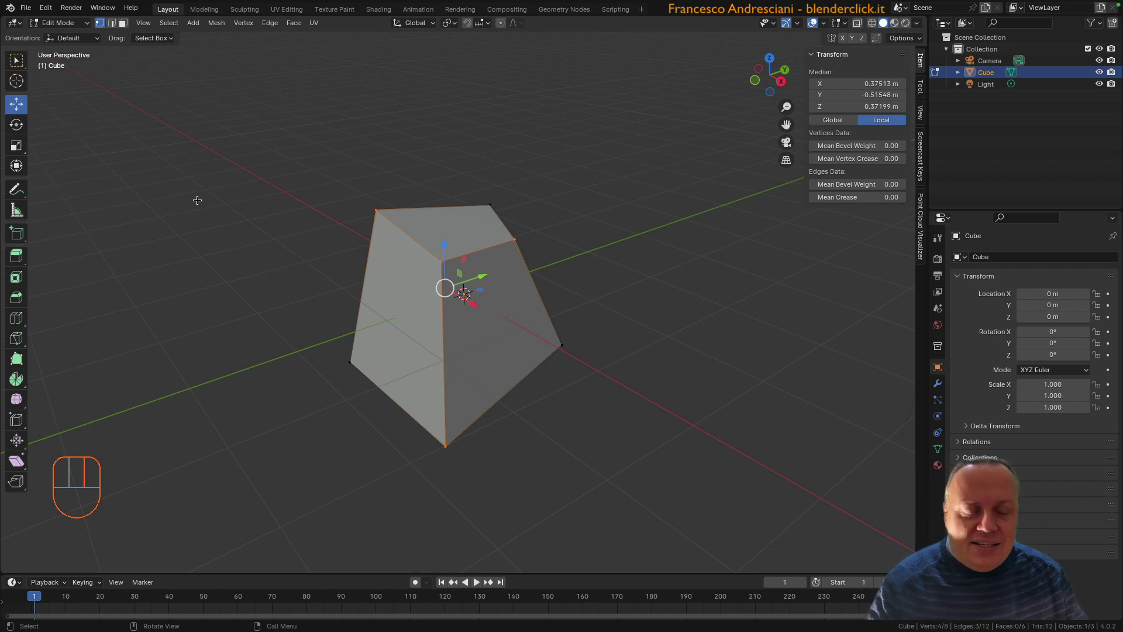
Step: Switch the selection mode in turn to vertex, edge and face
{"action": "key", "text": "1"}
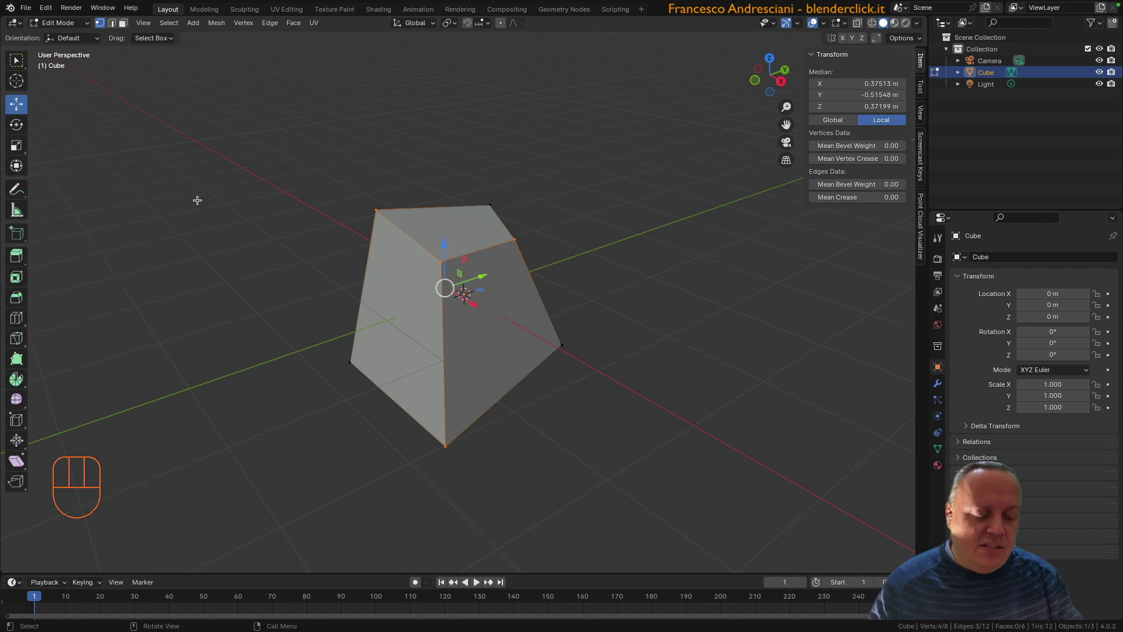
{"action": "key", "text": "2"}
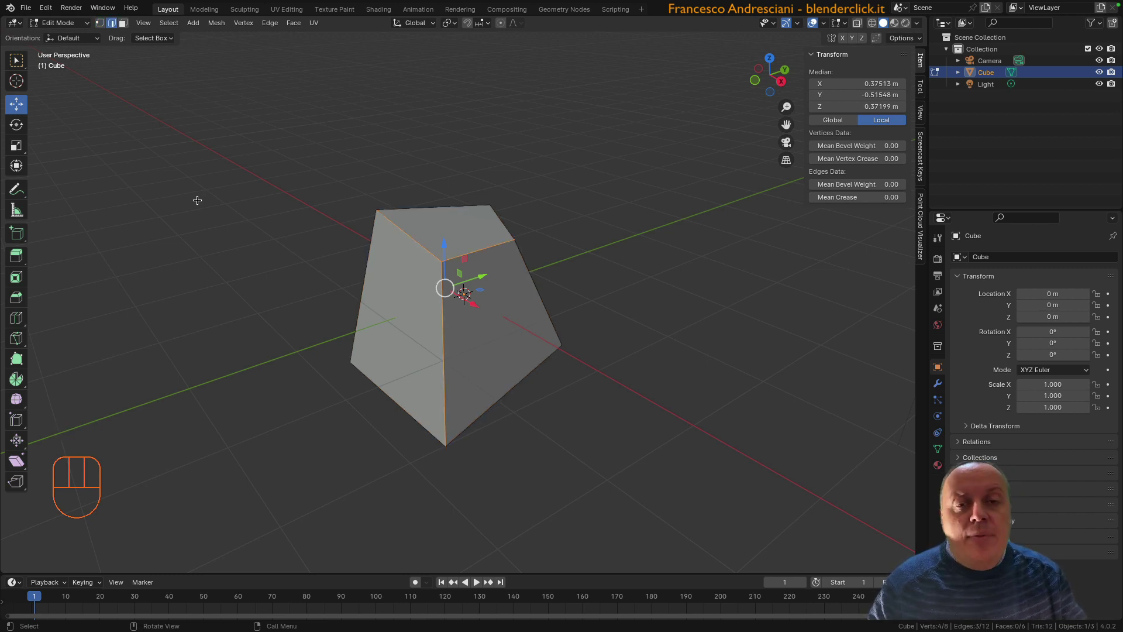
{"action": "key", "text": "3"}
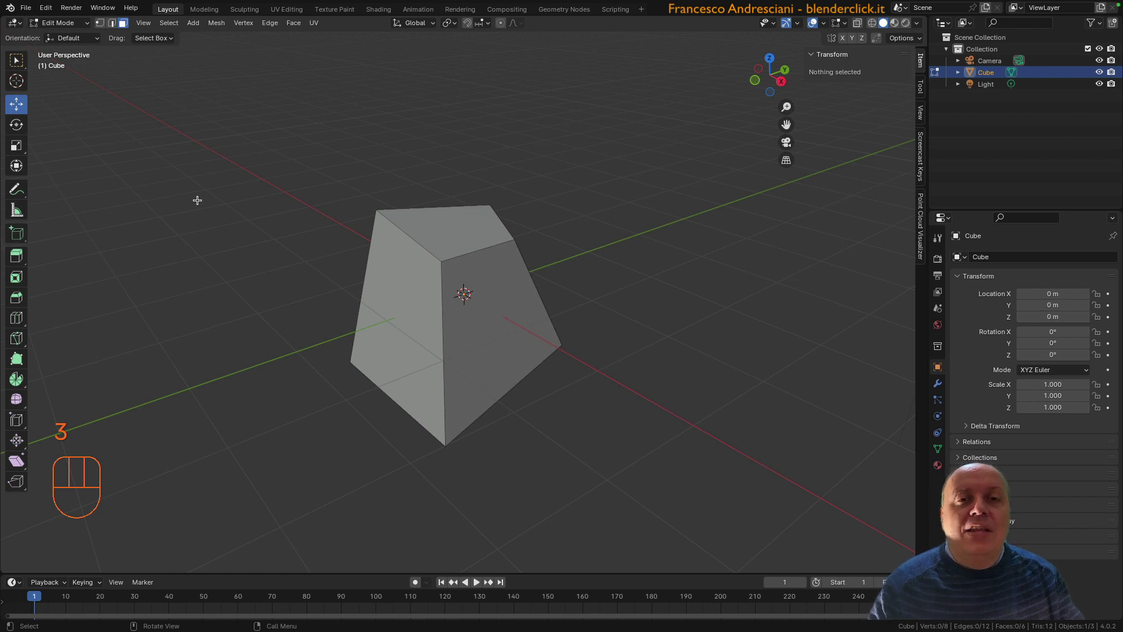
Step: Return to vertex selection only, and add edge and face selection to the active modes
{"action": "key", "text": "shift+1"}
{"action": "key", "text": "1"}
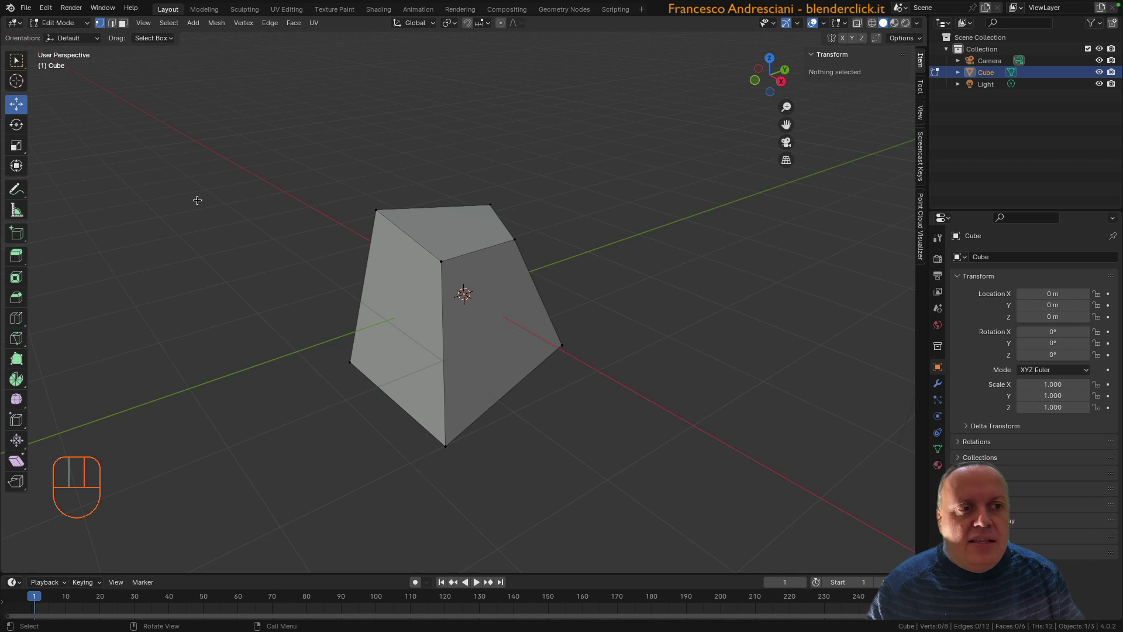
{"action": "key", "text": "shift"}
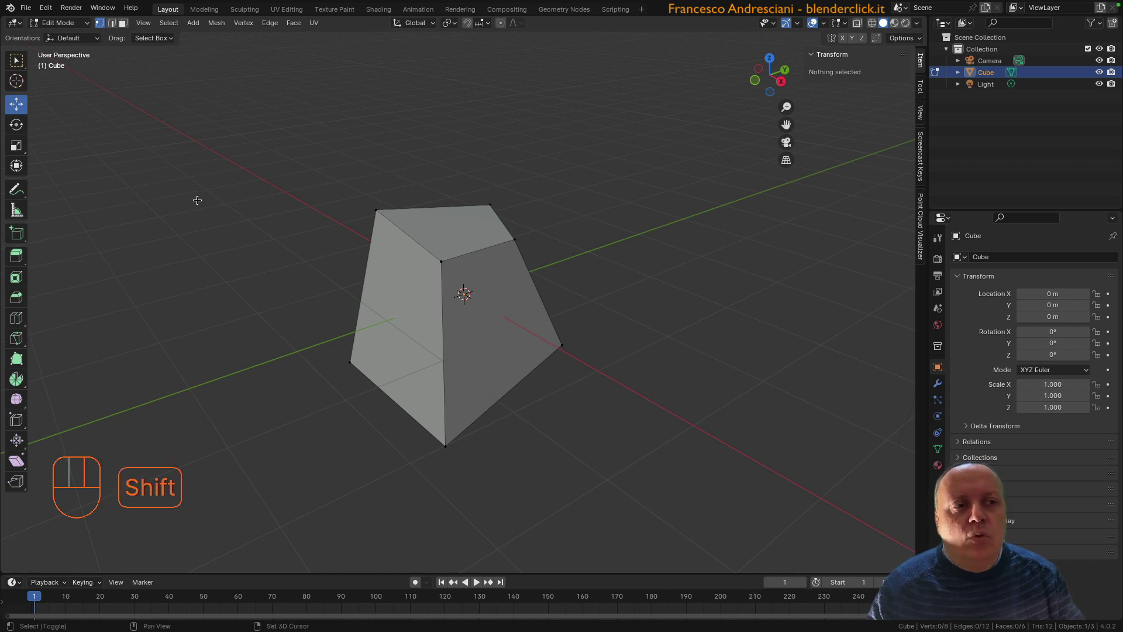
{"action": "key", "text": "shift+2"}
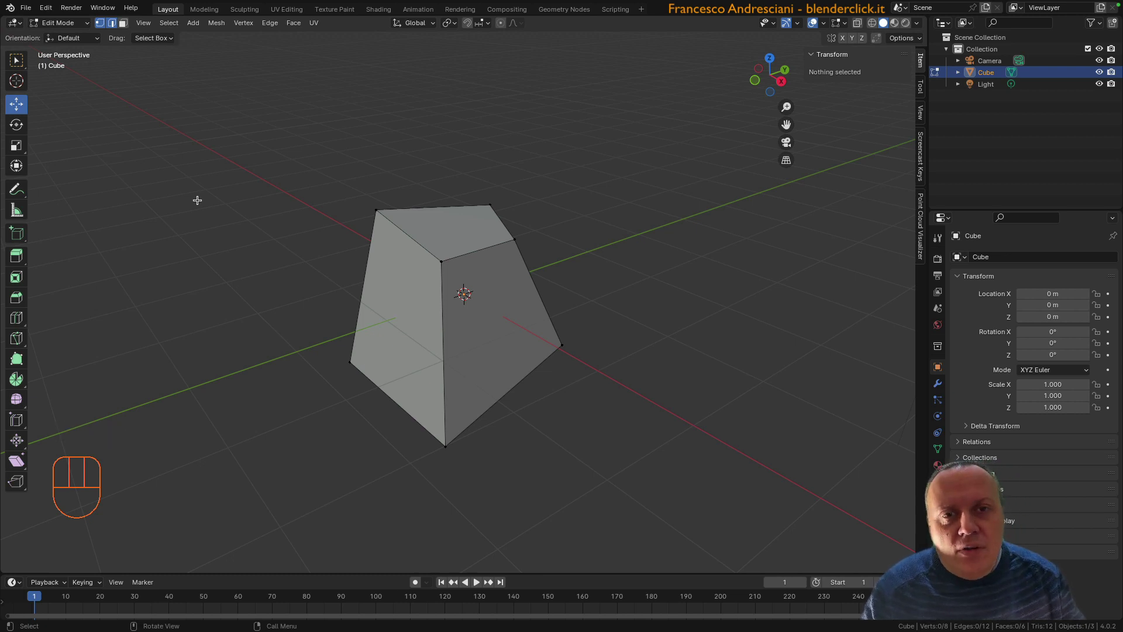
{"action": "key", "text": "shift"}
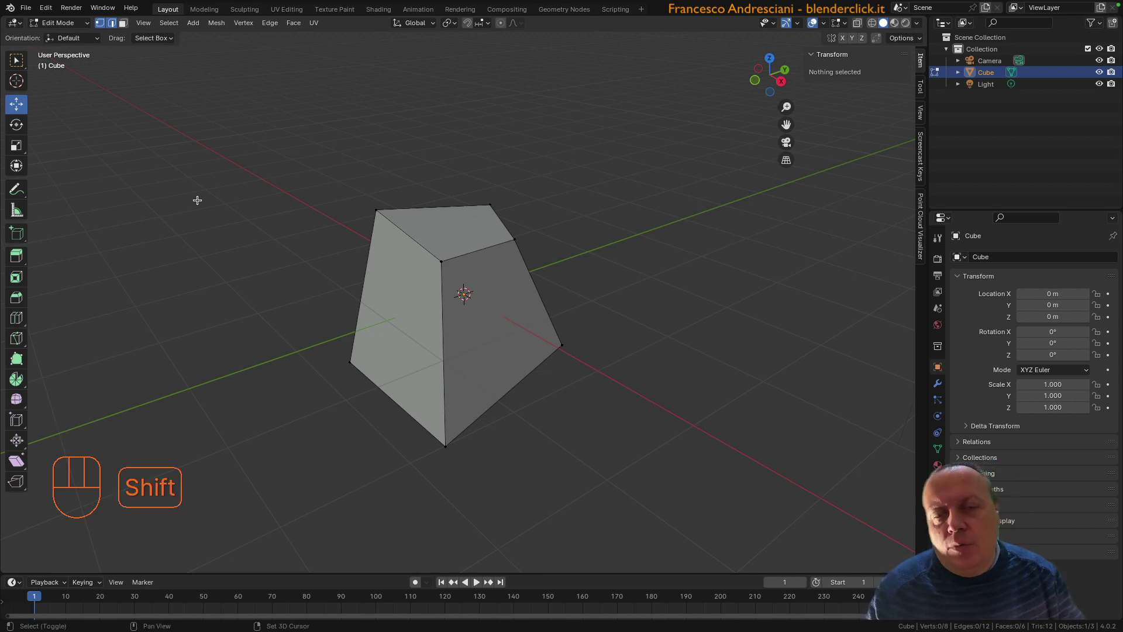
{"action": "key", "text": "shift+3"}
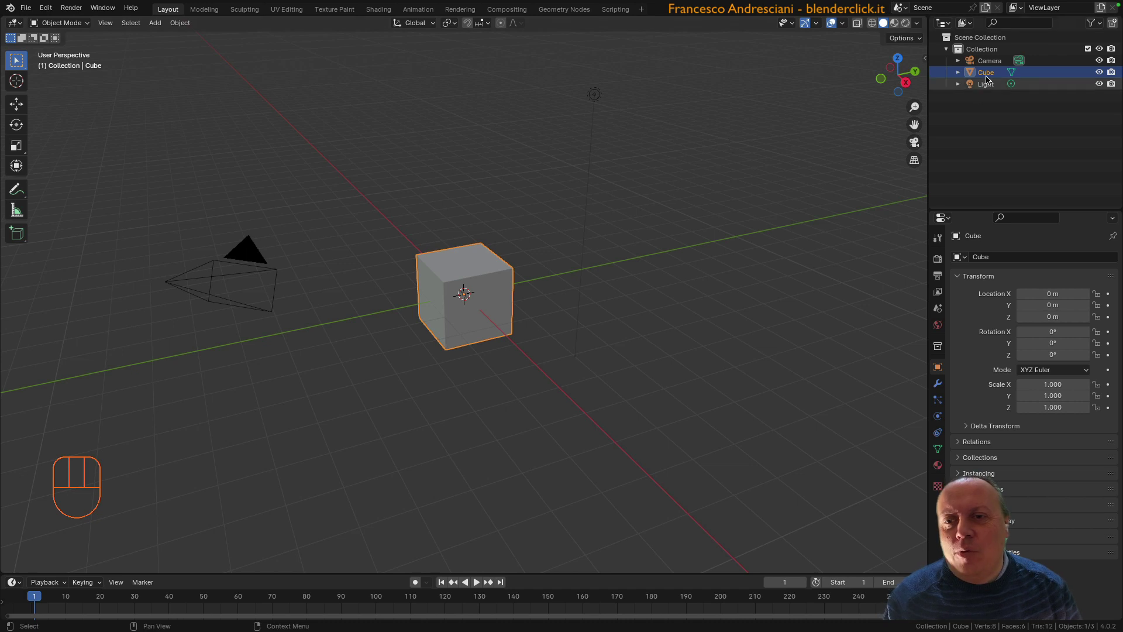
Step: Rename the default cube object in the new scene to Libreria_Base
{"action": "key", "text": "F2"}
{"action": "left_click", "coordinate": [974, 91]}
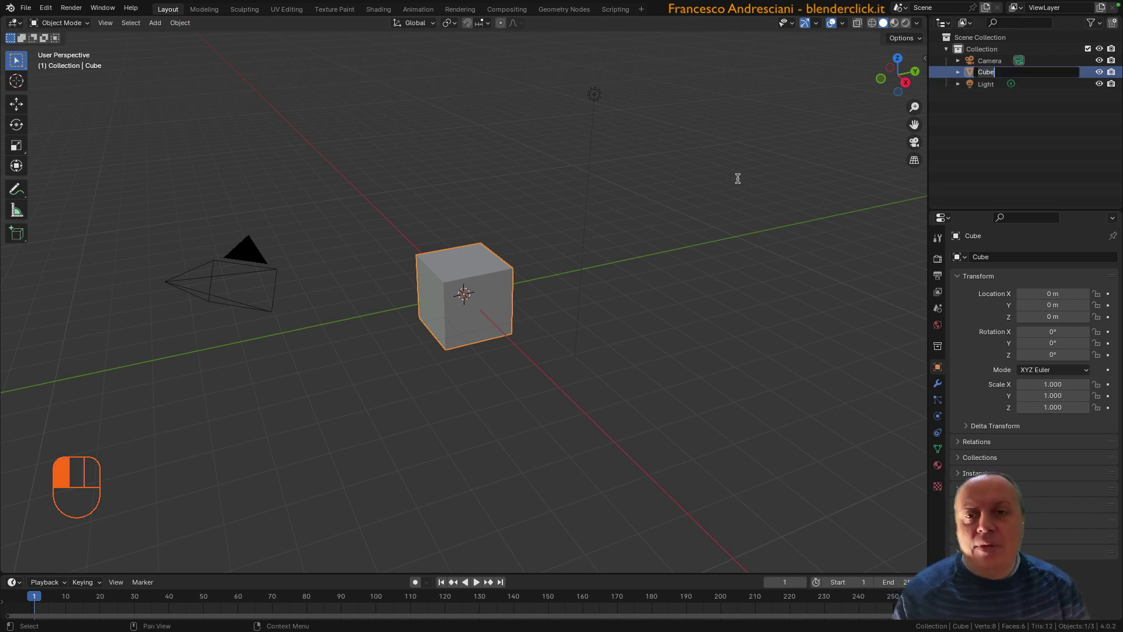
{"action": "type", "text": "Libreria_"}
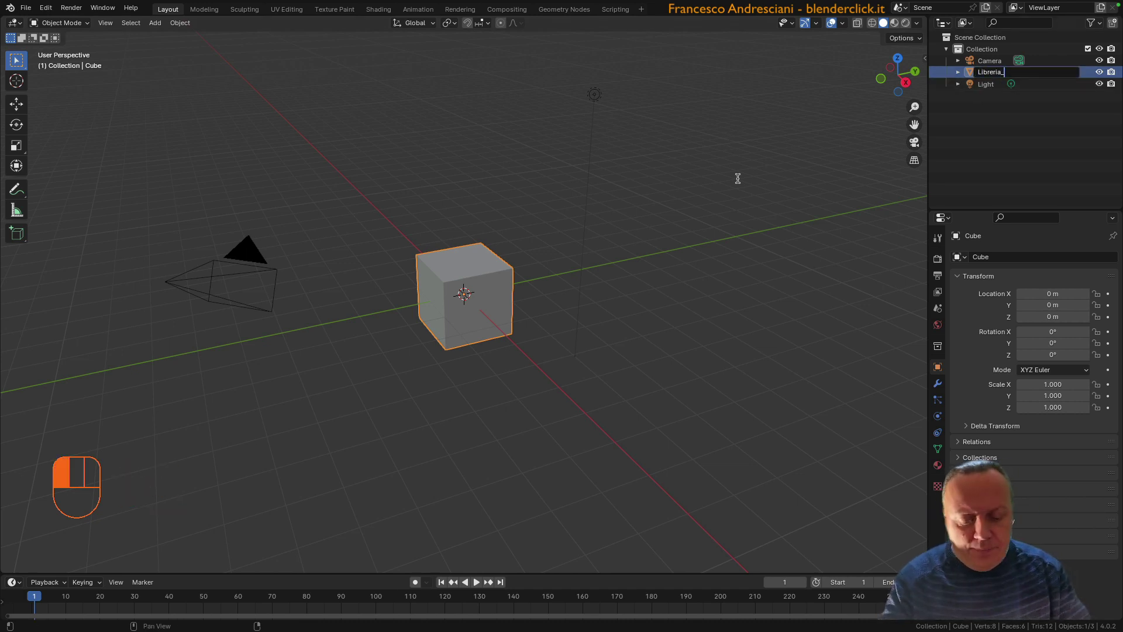
{"action": "type", "text": "Base"}
{"action": "key", "text": "Return"}
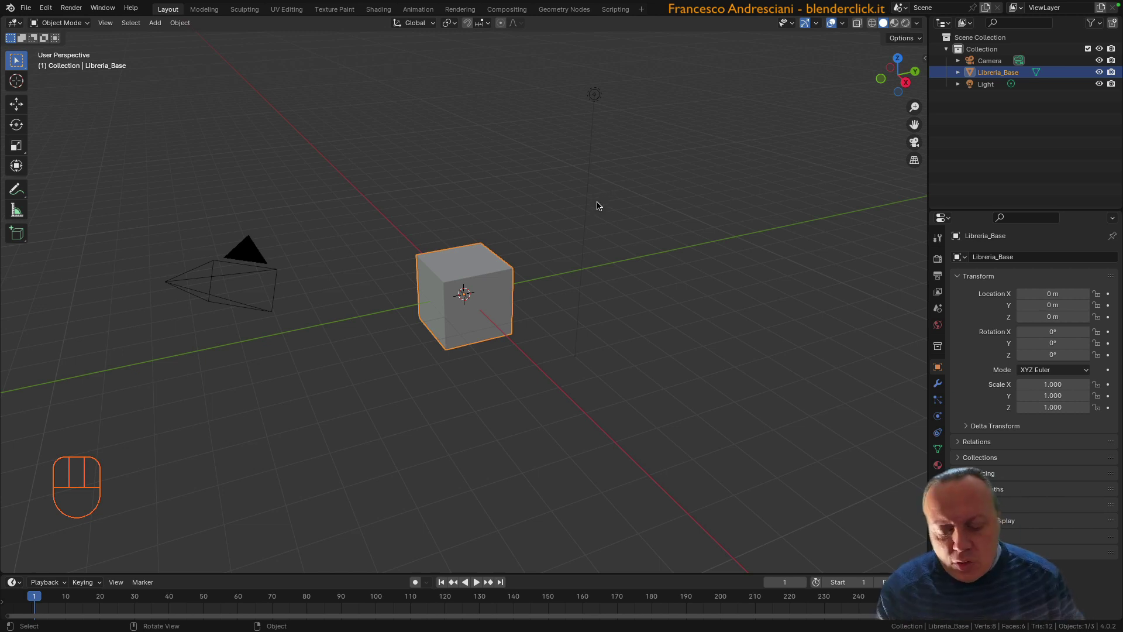
Step: Set the dimensions of Libreria_Base to 1.2 m in X, 0.6 m in Y and 5 cm in Z
{"action": "key", "text": "n"}
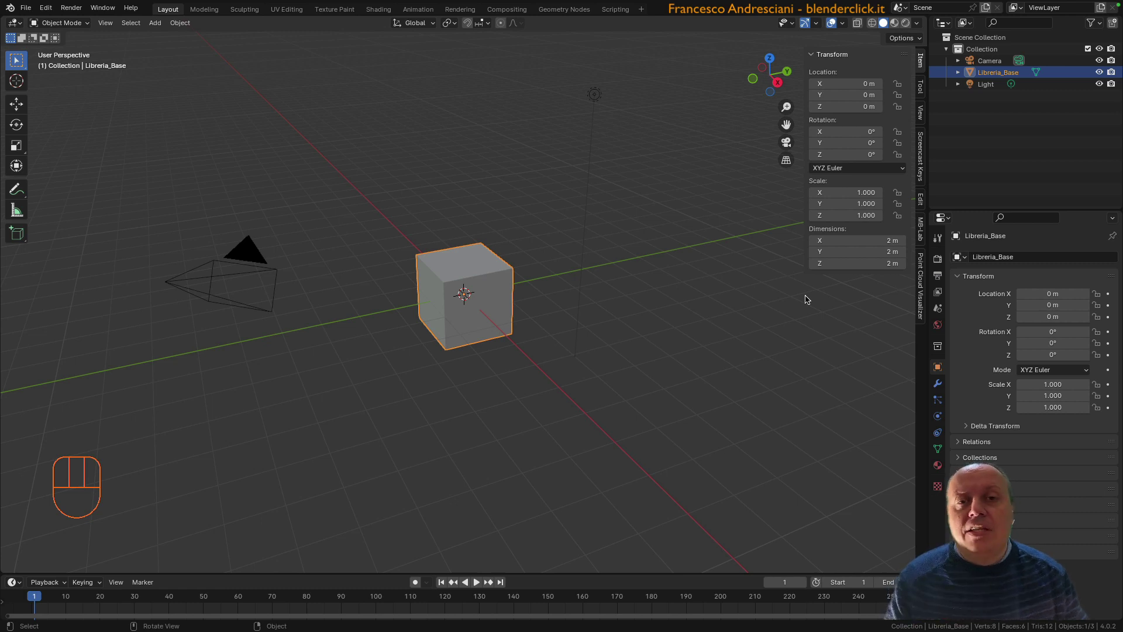
{"action": "left_click", "coordinate": [844, 241]}
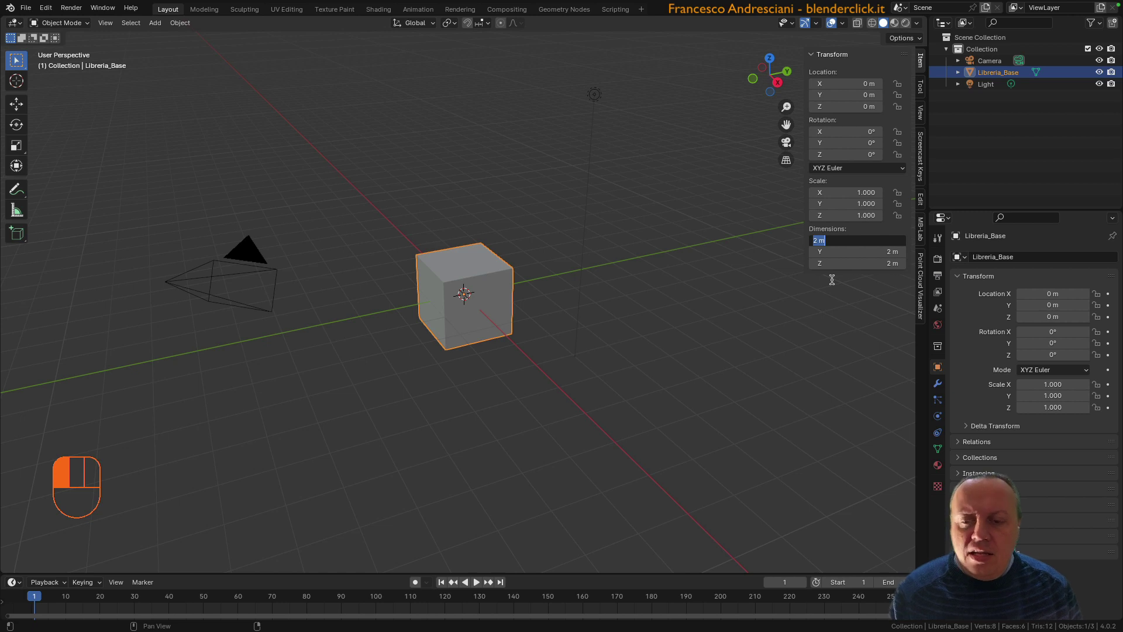
{"action": "type", "text": "1.2"}
{"action": "key", "text": "Return"}
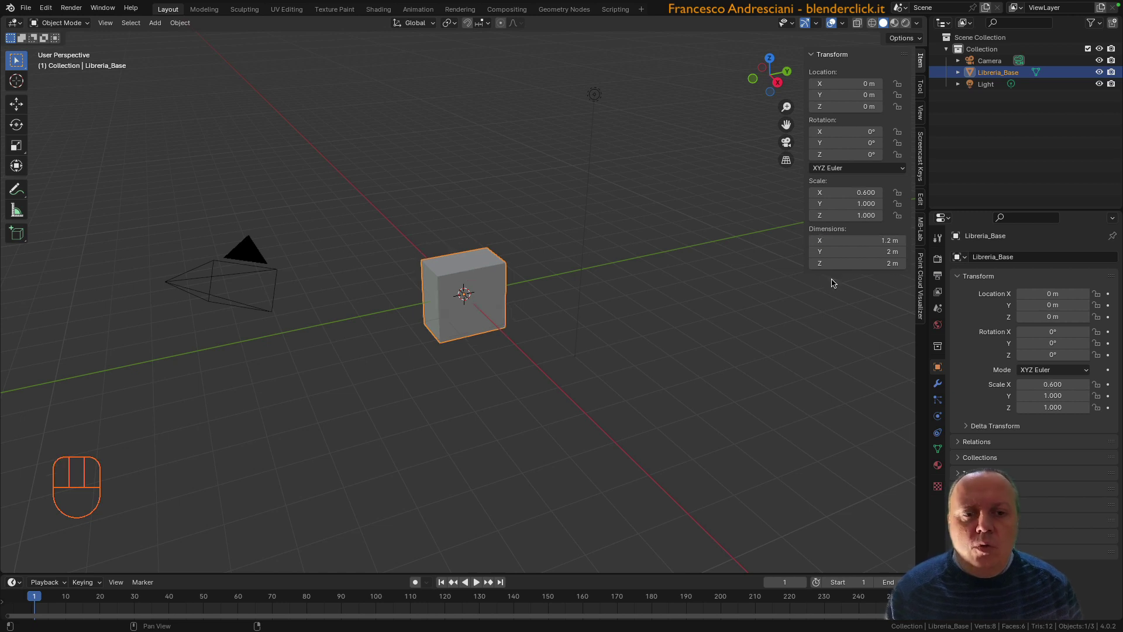
{"action": "left_click", "coordinate": [847, 252]}
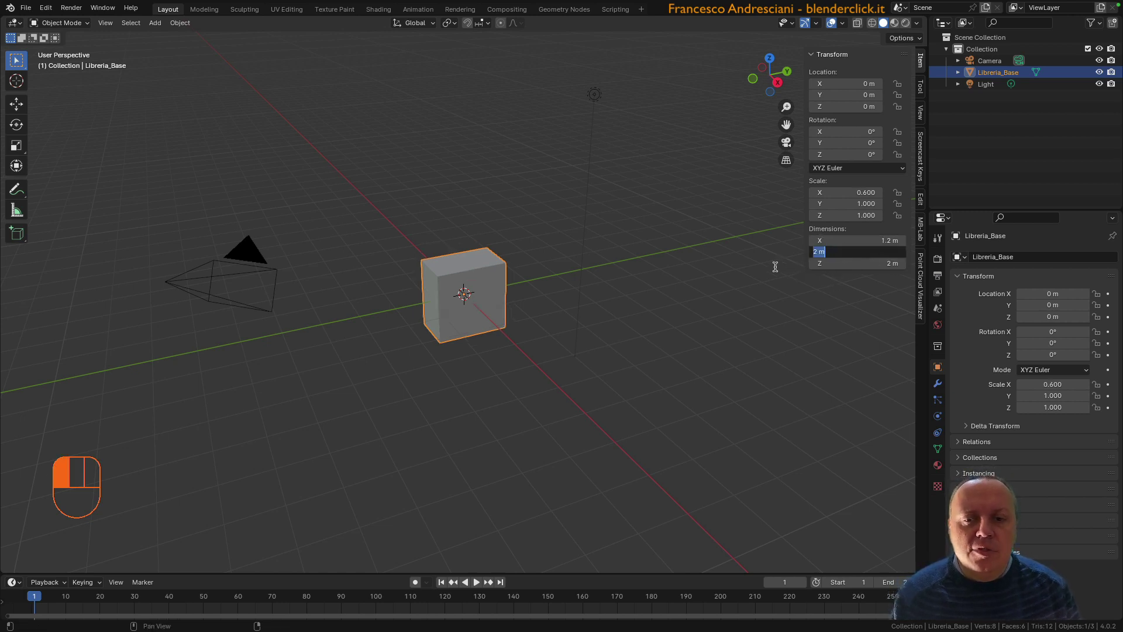
{"action": "type", "text": "0.6"}
{"action": "key", "text": "Return"}
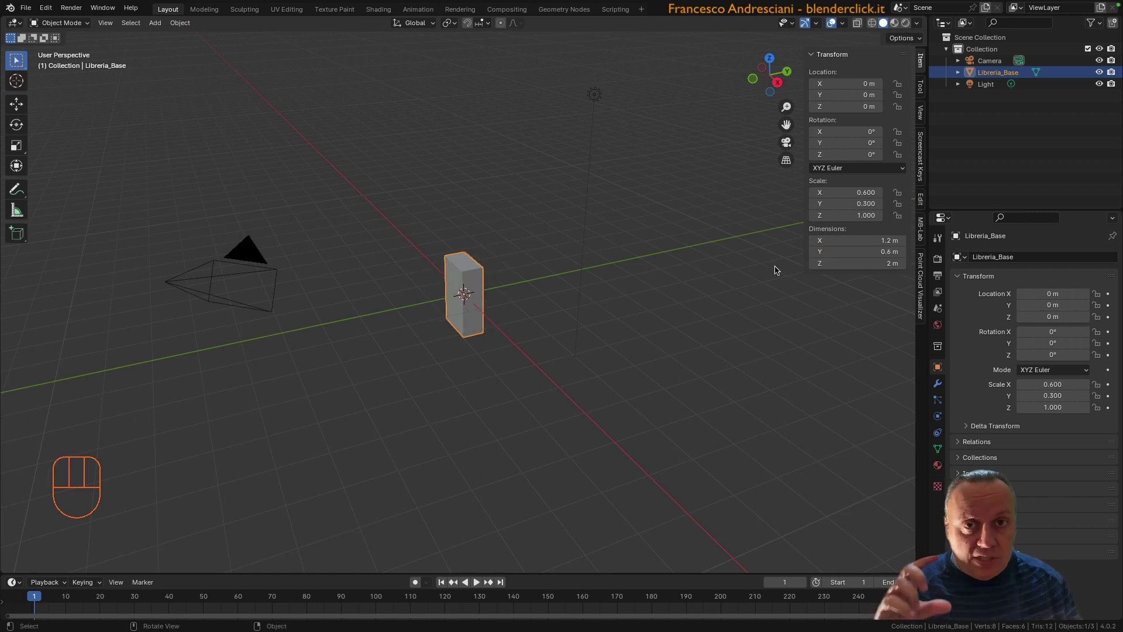
{"action": "left_click", "coordinate": [846, 264]}
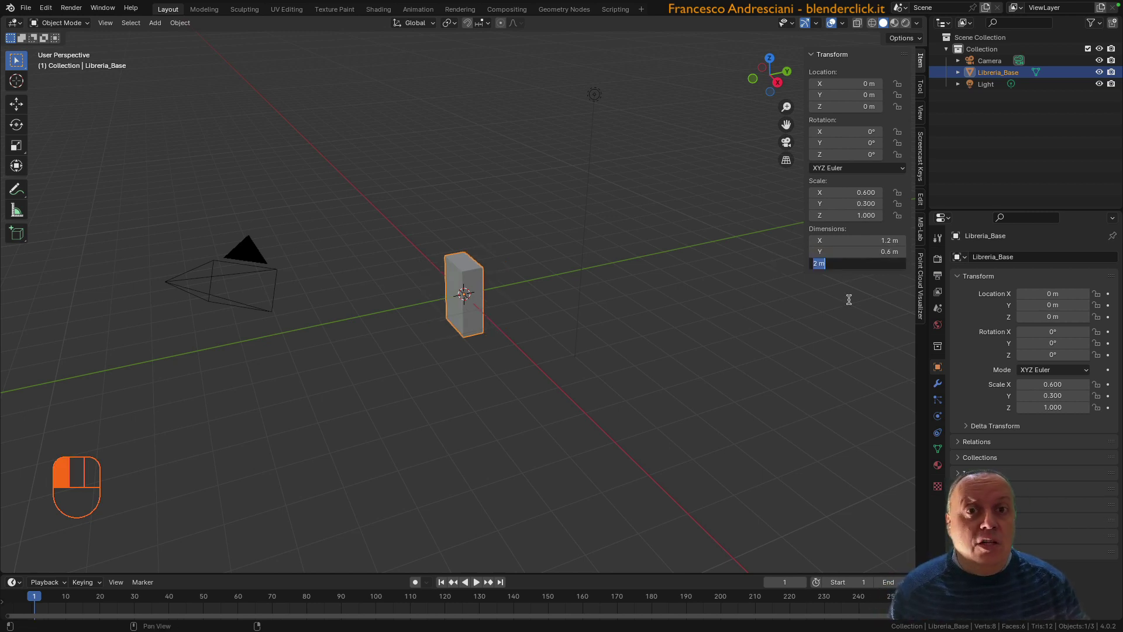
{"action": "type", "text": "5"}
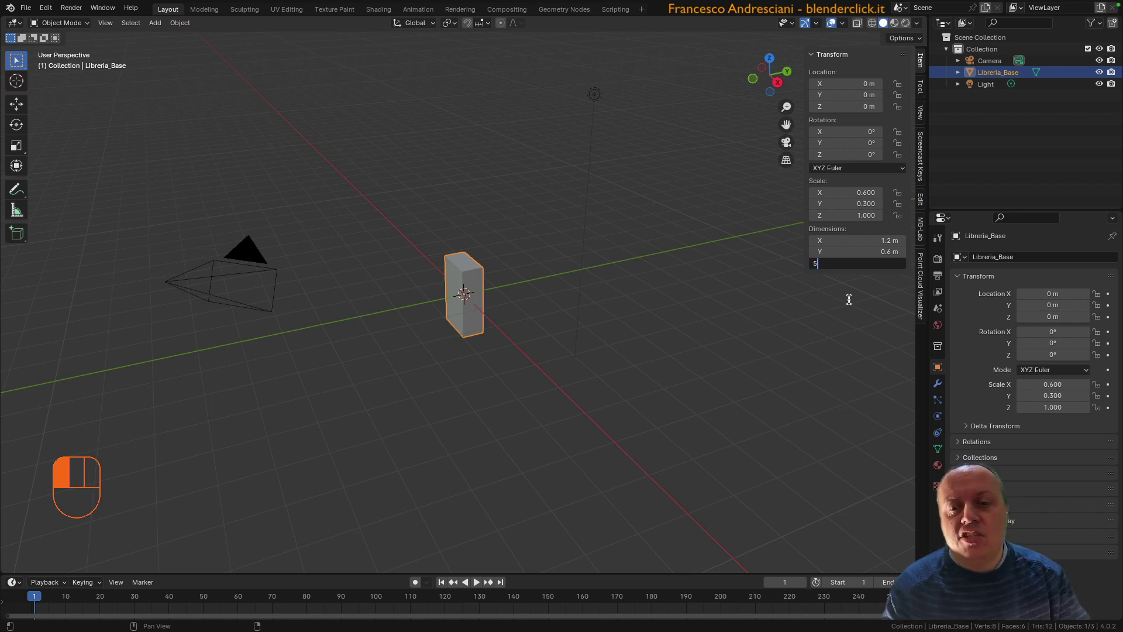
{"action": "type", "text": " cm"}
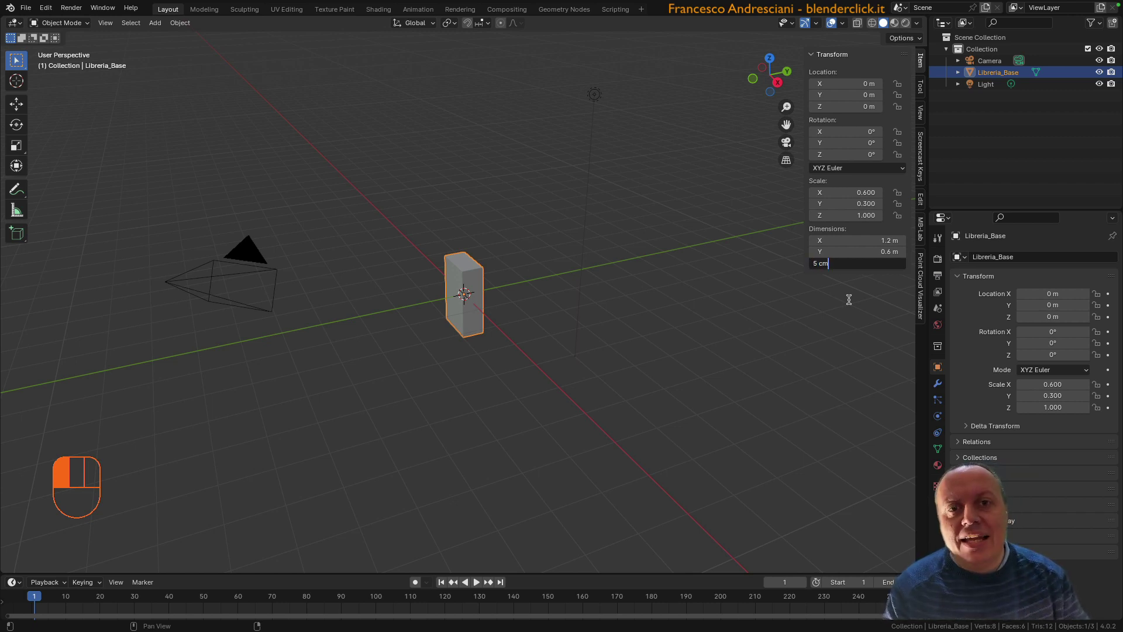
{"action": "left_click", "coordinate": [849, 299]}
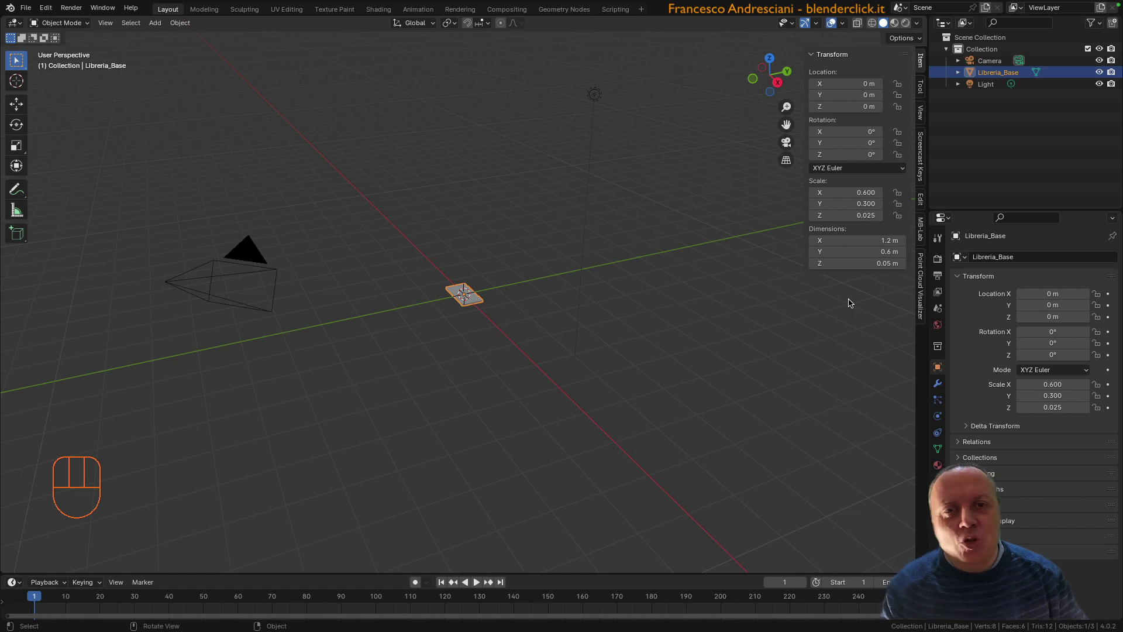
Step: In Edit Mode, select the slab's bottom corner vertex on the +X, +Y side and snap the 3D cursor to it
{"action": "scroll", "coordinate": [849, 303], "scroll_direction": "up", "scroll_amount": 8}
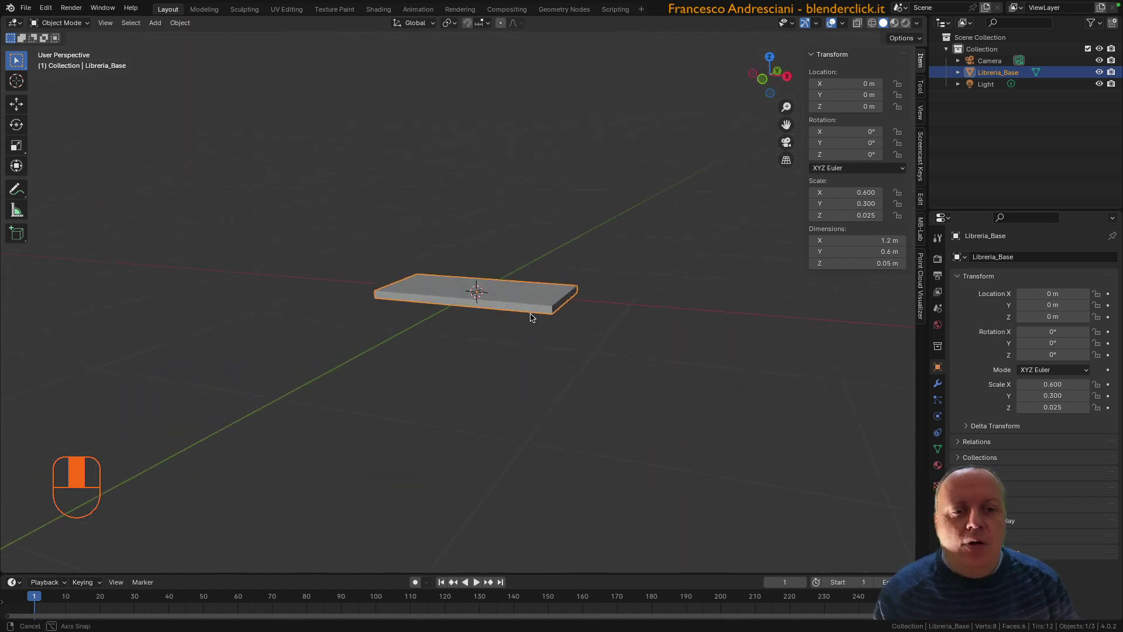
{"action": "middle_click_drag", "start_coordinate": [532, 318], "coordinate": [509, 412]}
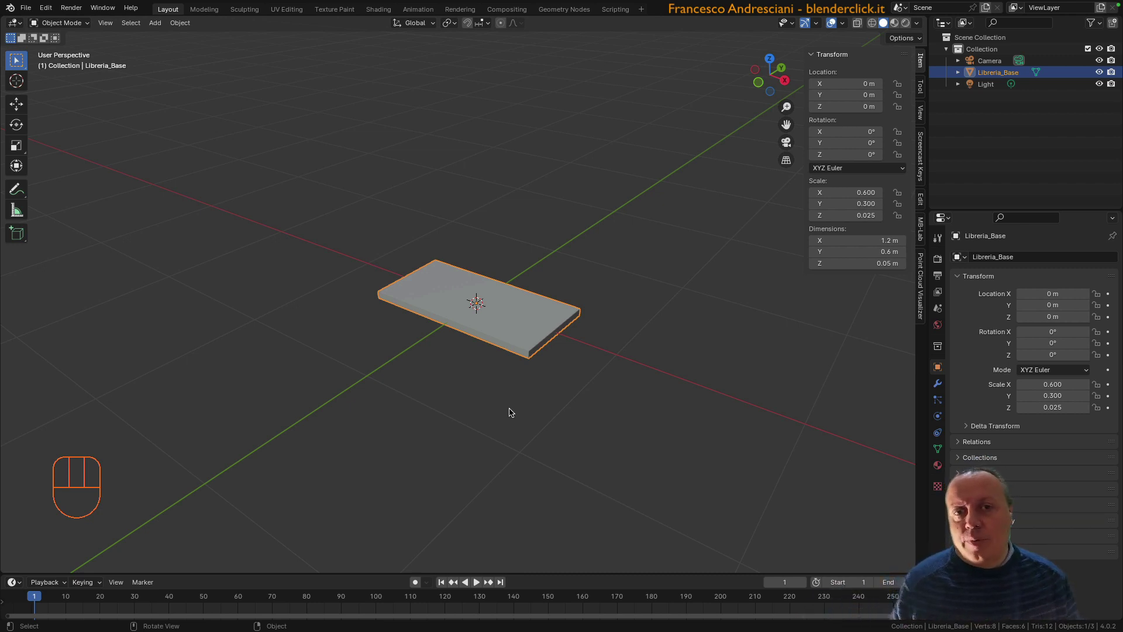
{"action": "middle_click_drag", "start_coordinate": [509, 413], "coordinate": [508, 307]}
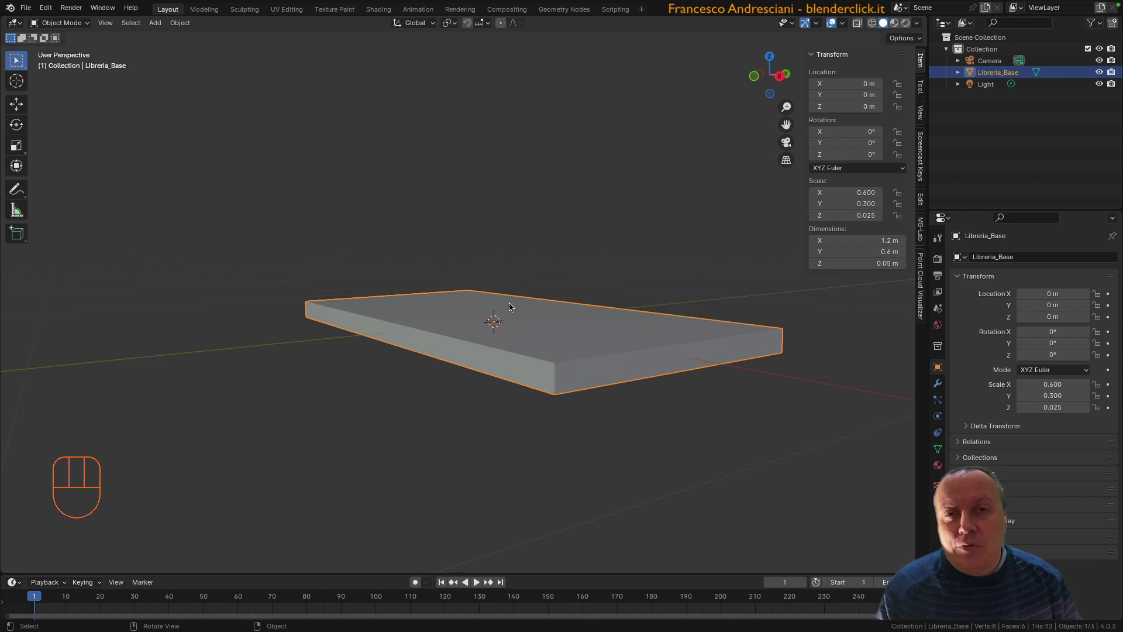
{"action": "middle_click_drag", "start_coordinate": [498, 326], "coordinate": [505, 354]}
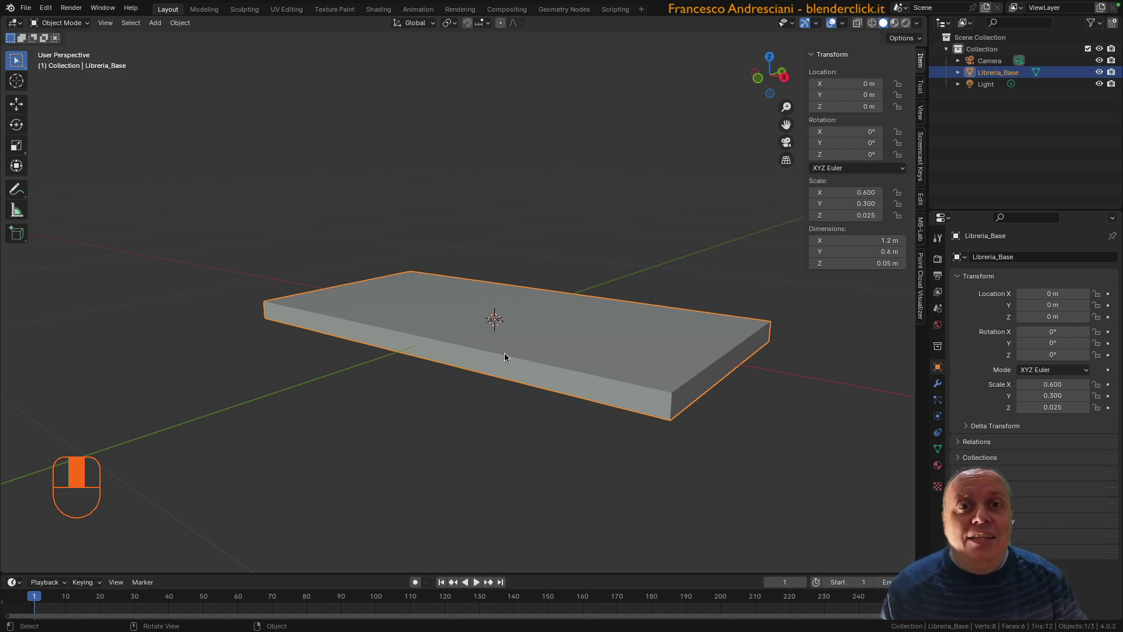
{"action": "key", "text": "Tab"}
{"action": "middle_click_drag", "start_coordinate": [504, 353], "coordinate": [530, 379]}
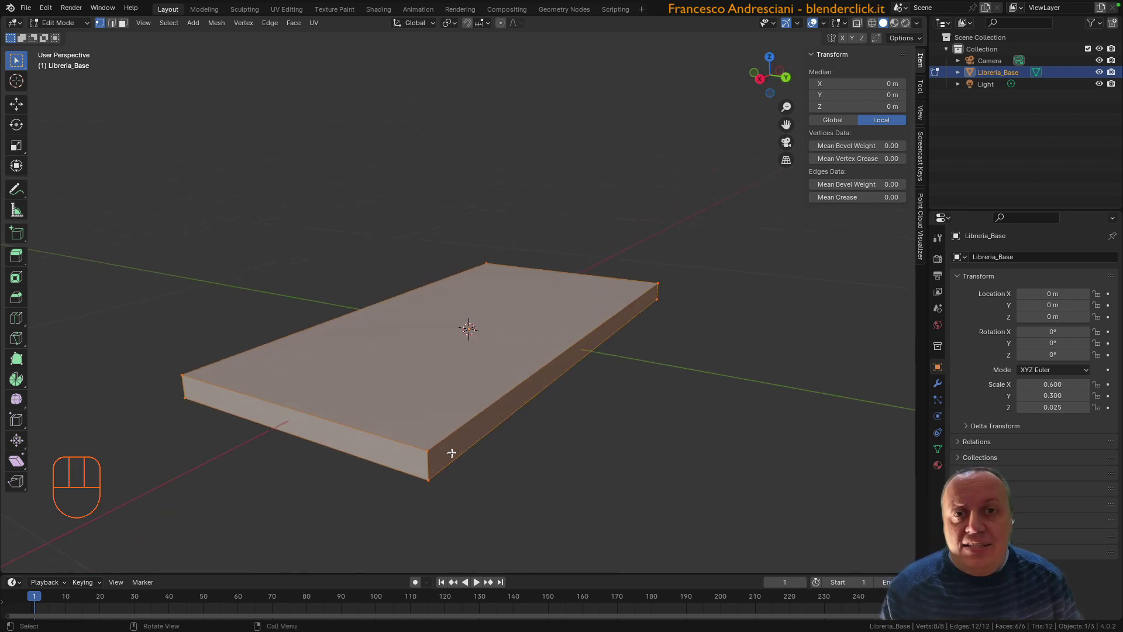
{"action": "left_click", "coordinate": [424, 477]}
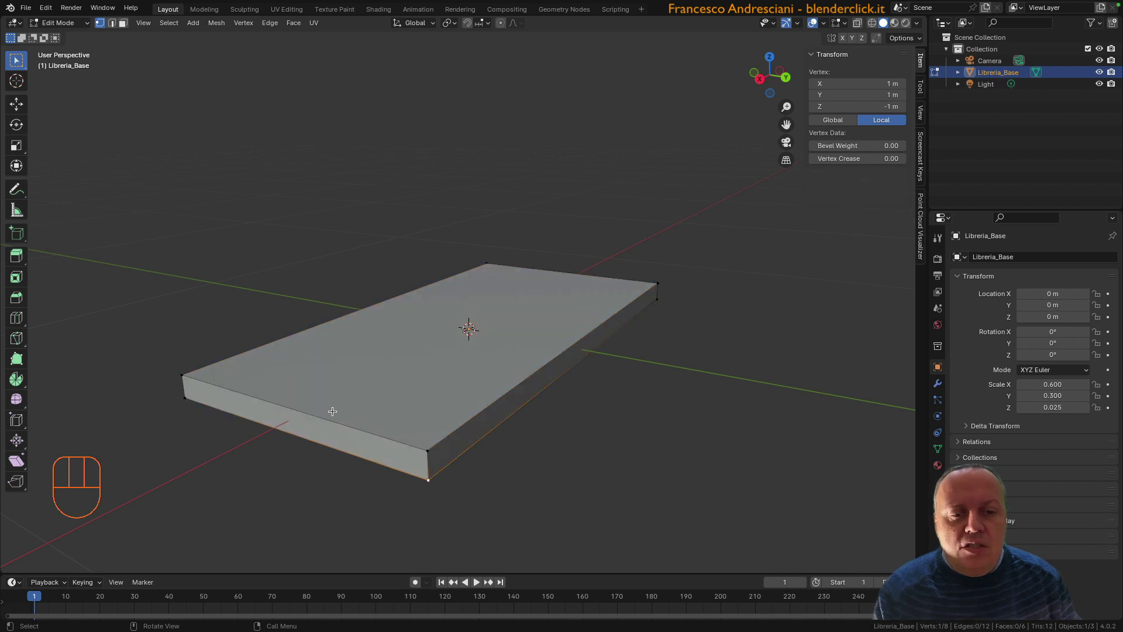
{"action": "middle_click_drag", "start_coordinate": [328, 409], "coordinate": [457, 411]}
{"action": "key", "text": "shift+s"}
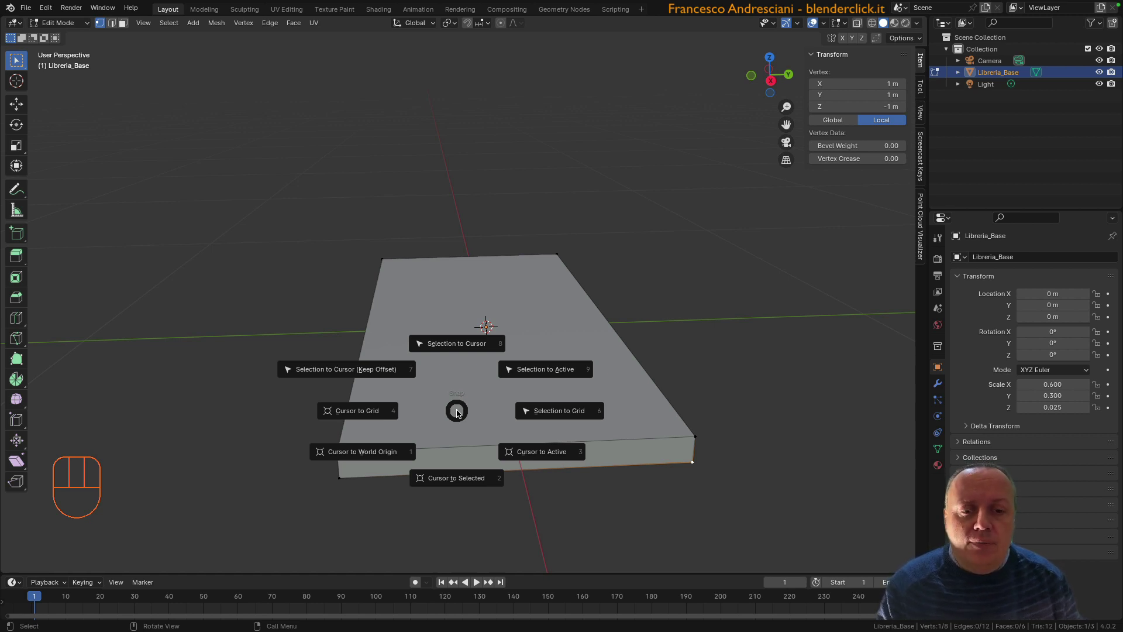
{"action": "left_click", "coordinate": [435, 483]}
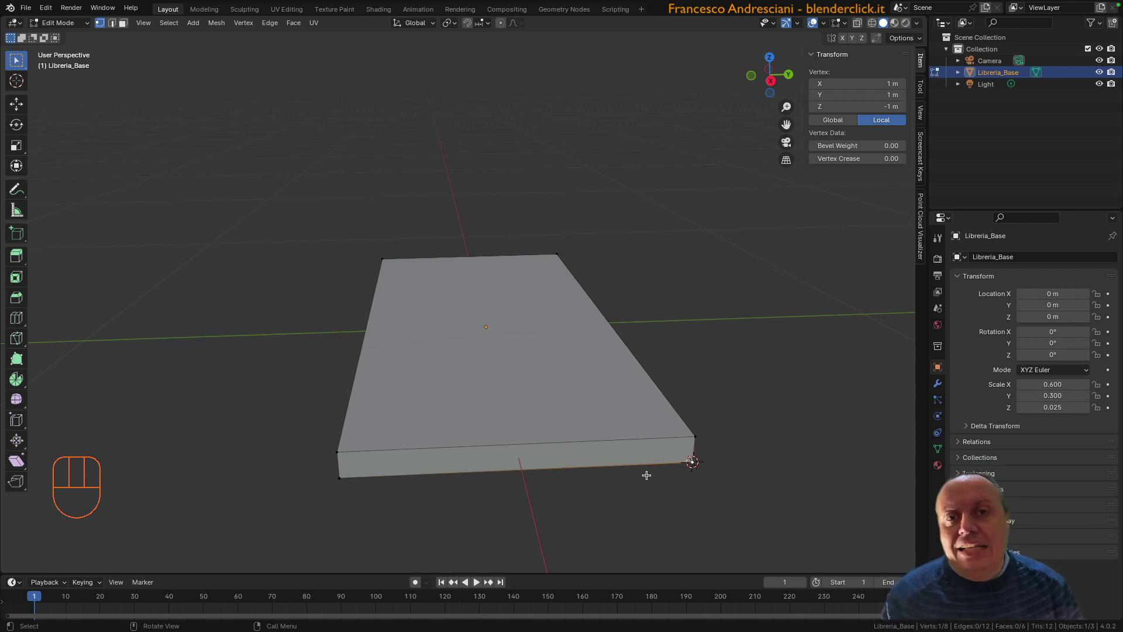
Step: Return to Object Mode and set the origin of Libreria_Base to the 3D cursor
{"action": "key", "text": "Tab"}
{"action": "middle_click_drag", "start_coordinate": [647, 475], "coordinate": [413, 298]}
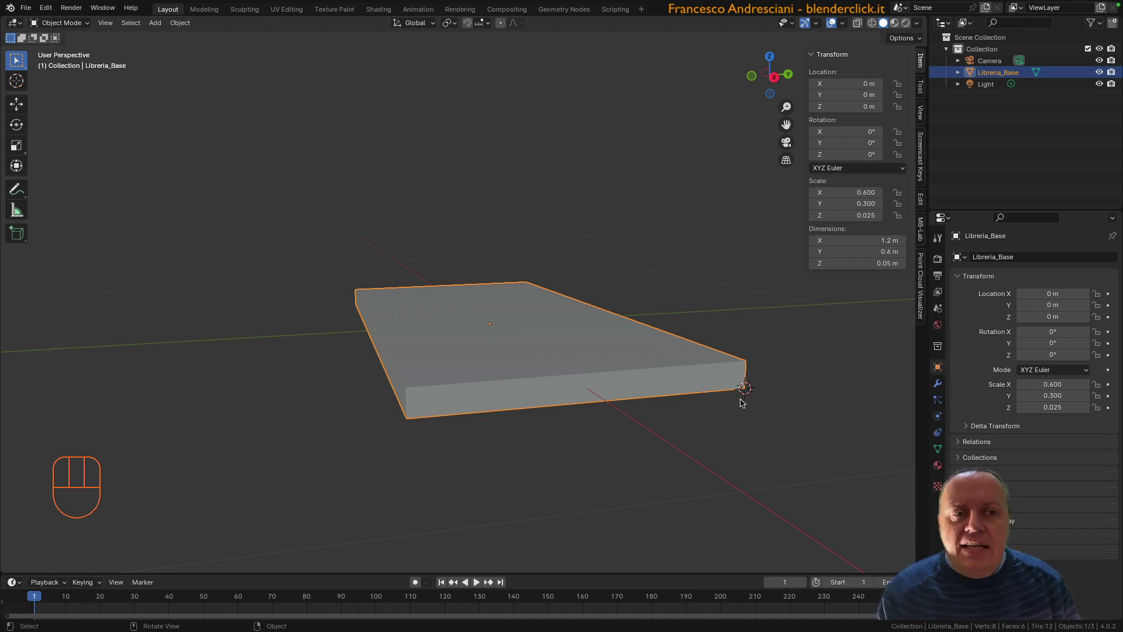
{"action": "left_click", "coordinate": [180, 24]}
{"action": "mouse_move", "coordinate": [184, 49]}
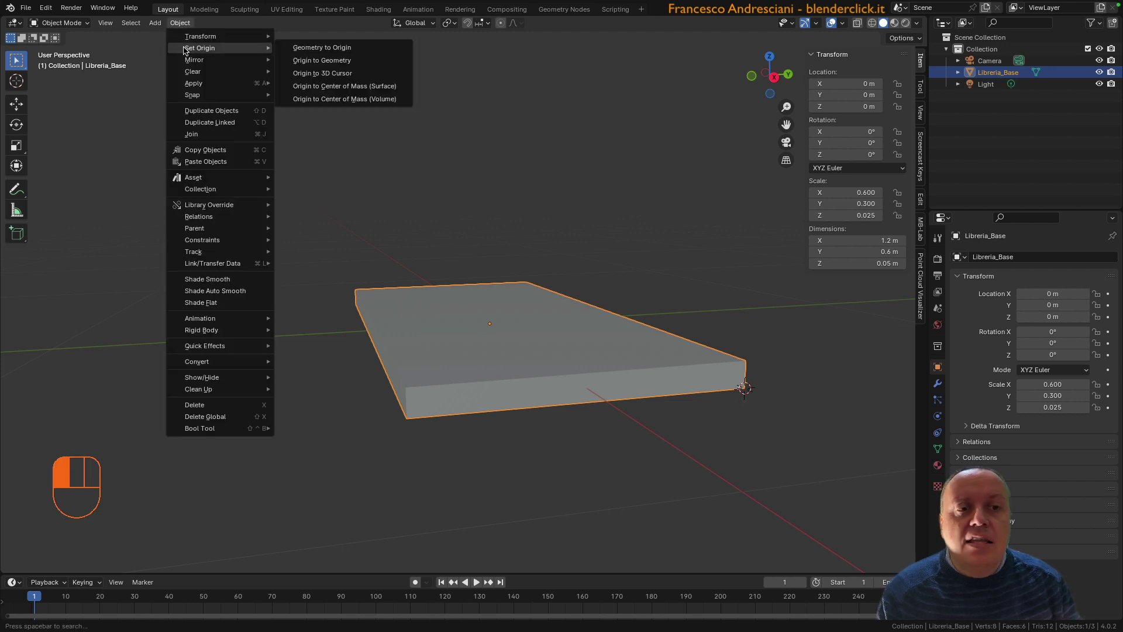
{"action": "left_click", "coordinate": [300, 74]}
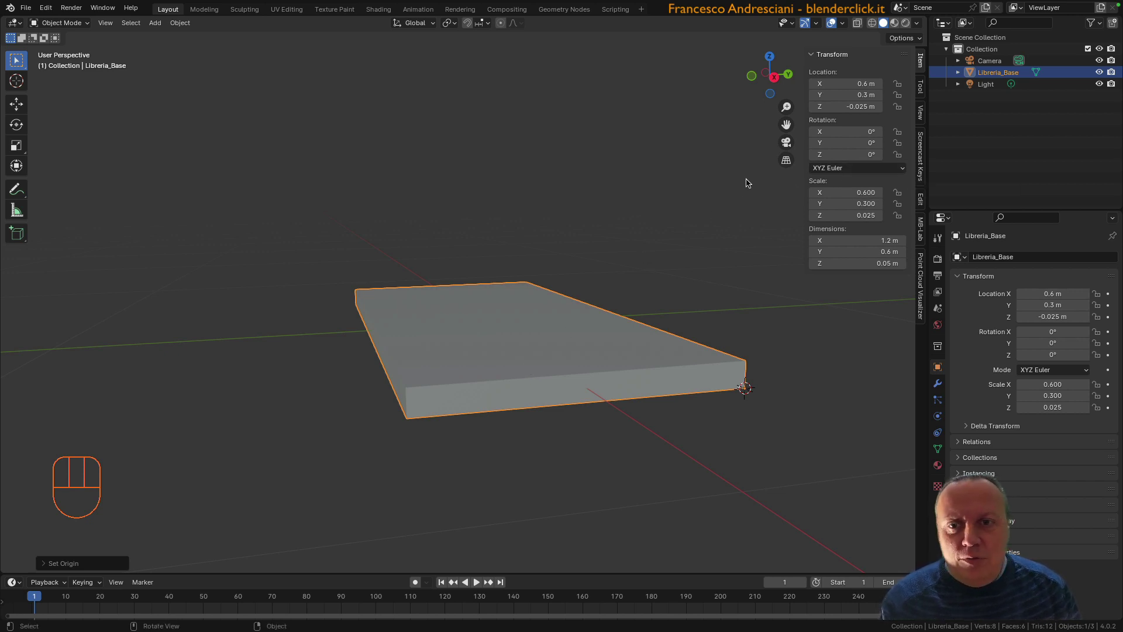
Step: Set the Z location of Libreria_Base to 0 m
{"action": "left_click", "coordinate": [845, 106]}
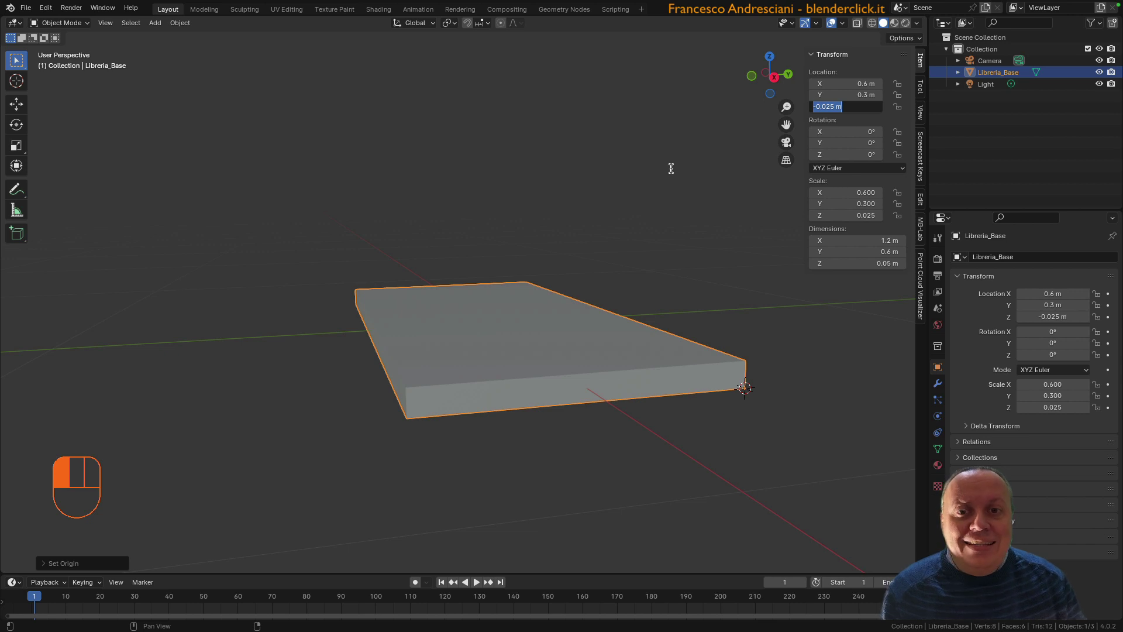
{"action": "type", "text": "0"}
{"action": "key", "text": "Return"}
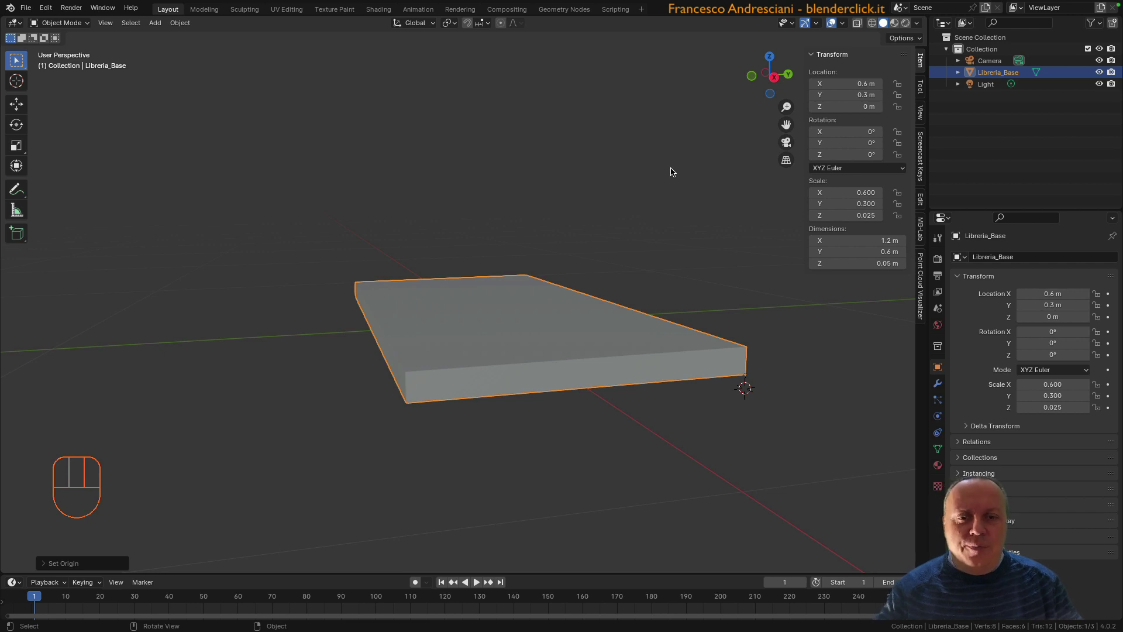
Step: Duplicate Libreria_Base and move the copy 2.05 m up along the Z axis
{"action": "middle_click_drag", "start_coordinate": [672, 171], "coordinate": [451, 293]}
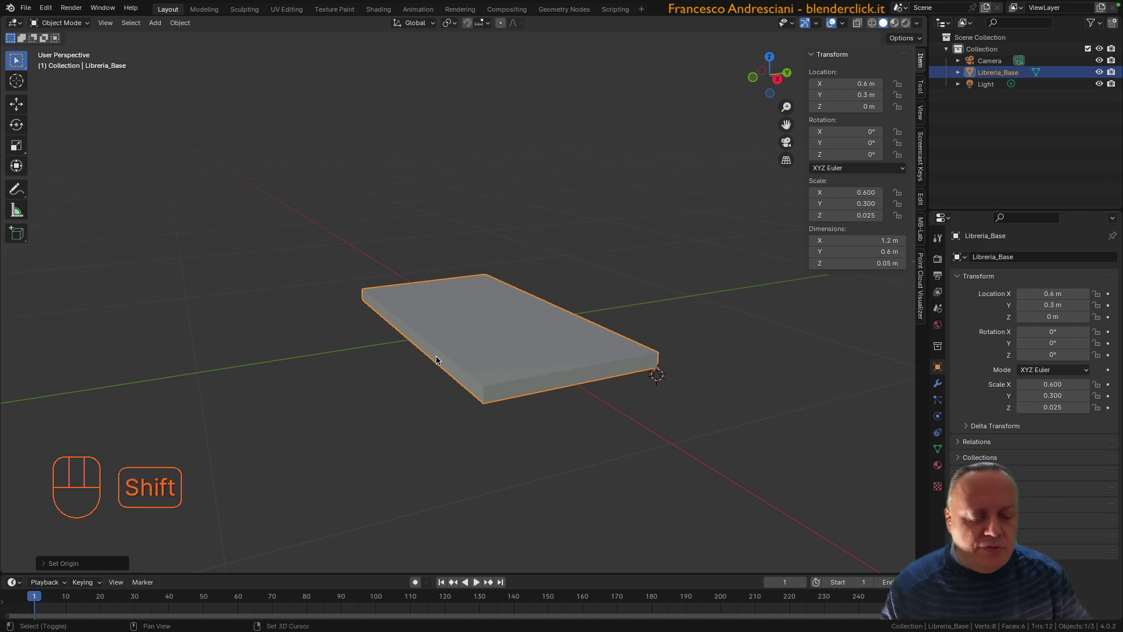
{"action": "key", "text": "shift+d"}
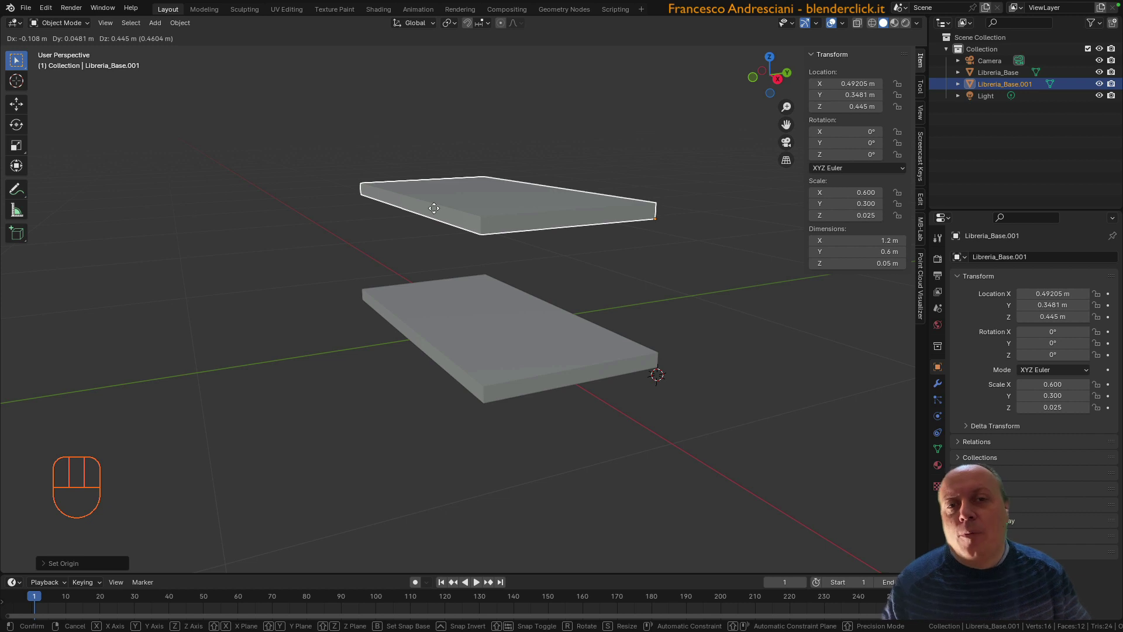
{"action": "key", "text": "z"}
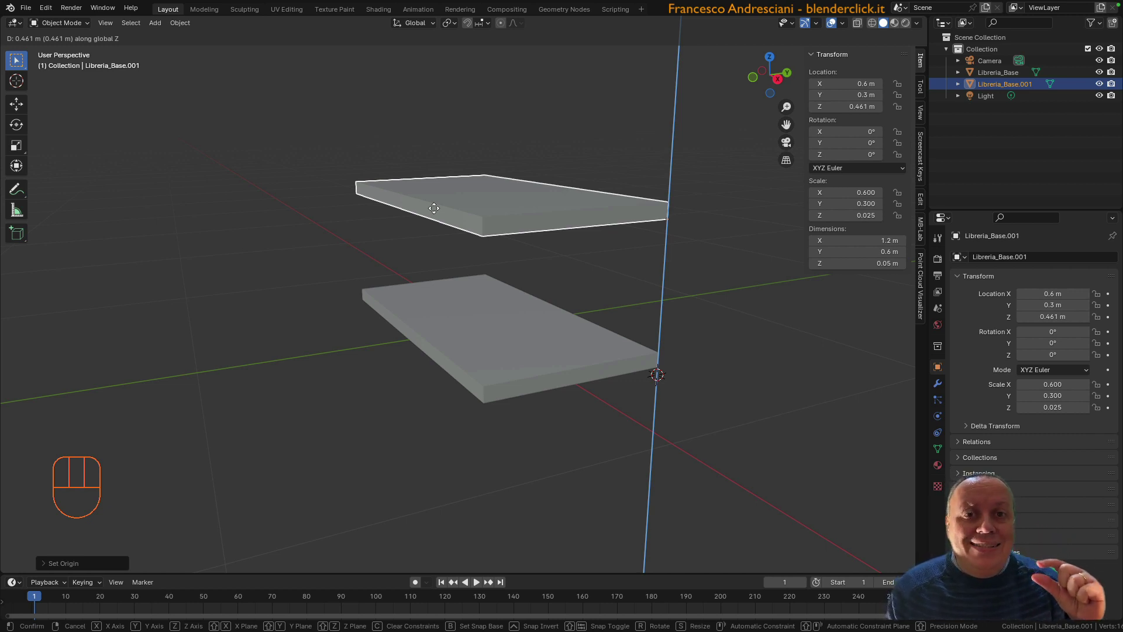
{"action": "type", "text": "2.05"}
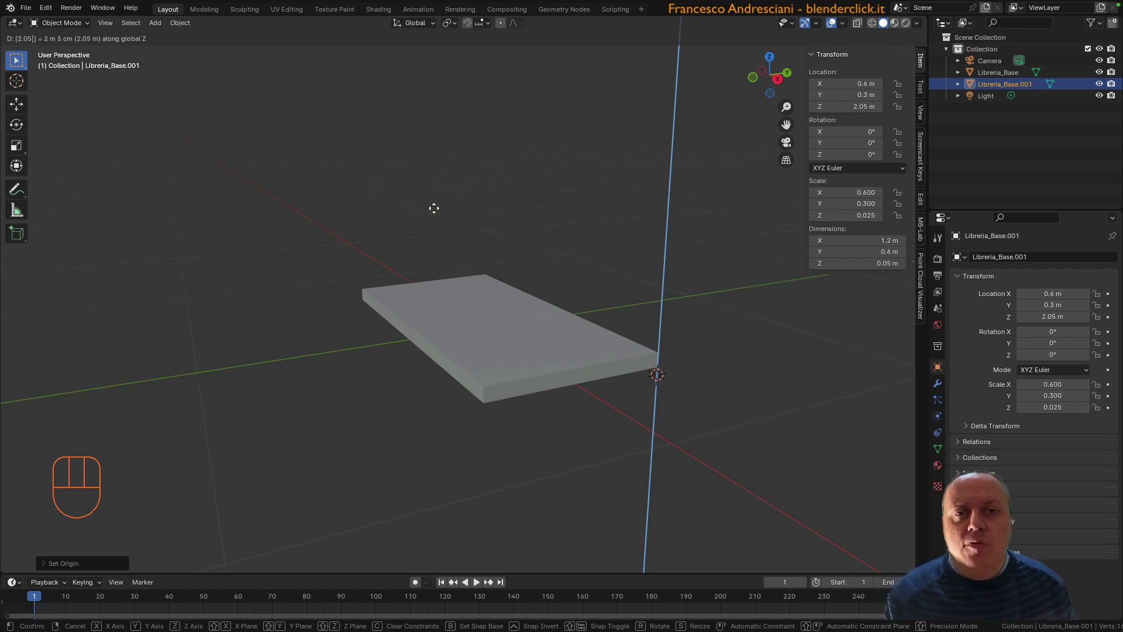
{"action": "key", "text": "Return"}
{"action": "scroll", "coordinate": [437, 210], "scroll_direction": "down", "scroll_amount": 5}
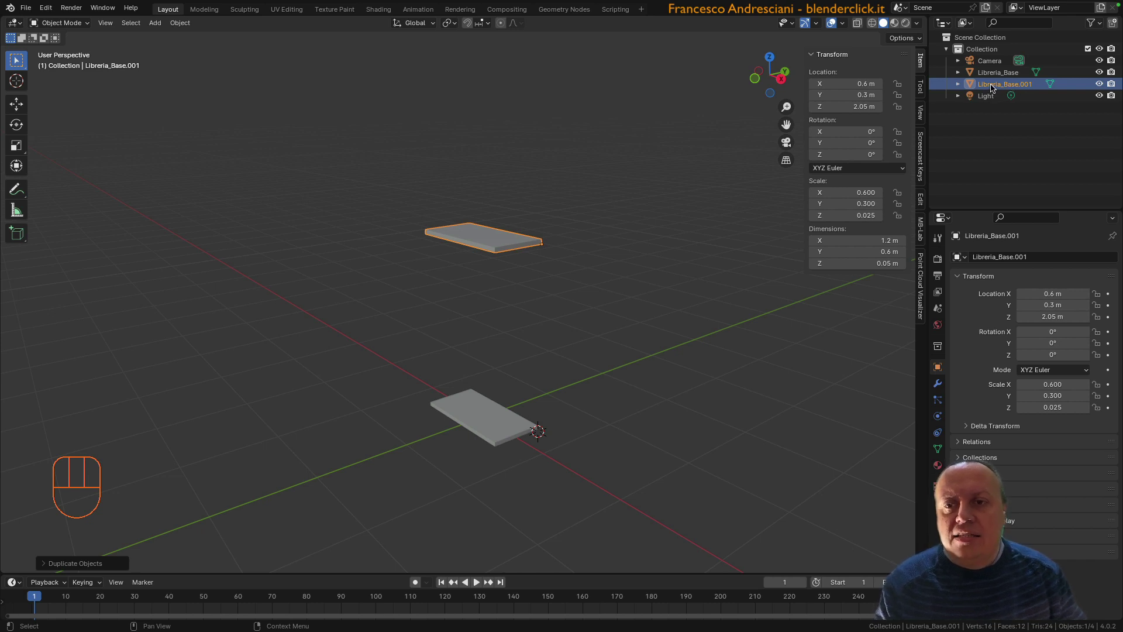
Step: Rename the duplicated slab as Libreria_Top
{"action": "double_click", "coordinate": [992, 84]}
{"action": "left_click", "coordinate": [1040, 84]}
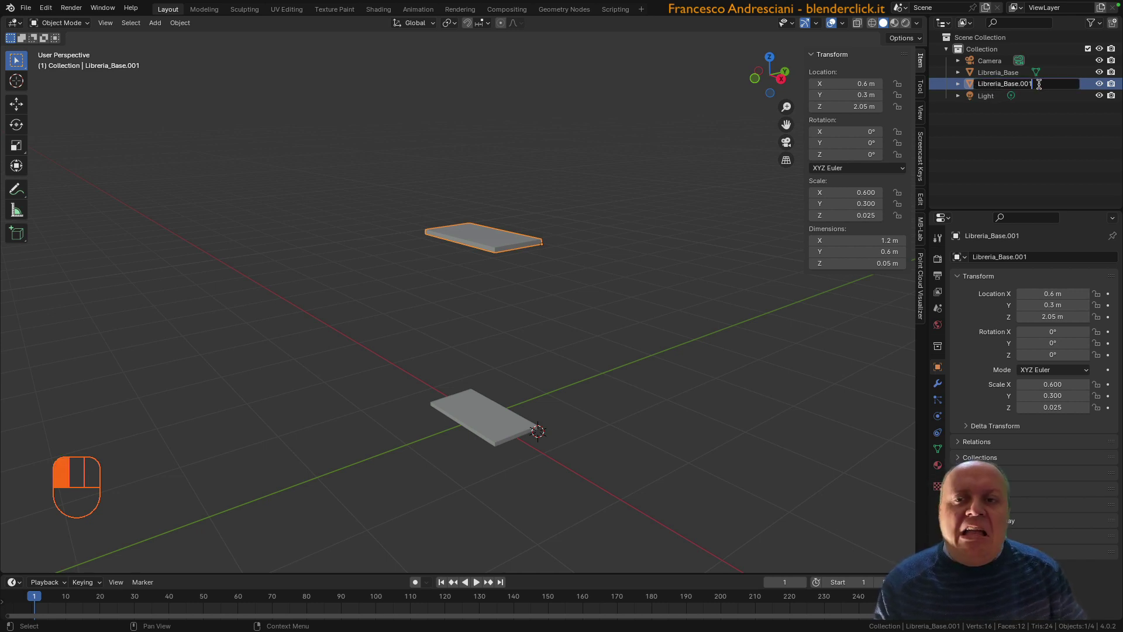
{"action": "key", "text": "BackSpace"}
{"action": "key", "text": "BackSpace"}
{"action": "key", "text": "BackSpace"}
{"action": "key", "text": "BackSpace"}
{"action": "key", "text": "BackSpace"}
{"action": "key", "text": "BackSpace"}
{"action": "key", "text": "BackSpace"}
{"action": "key", "text": "BackSpace"}
{"action": "type", "text": "Top"}
{"action": "key", "text": "Return"}
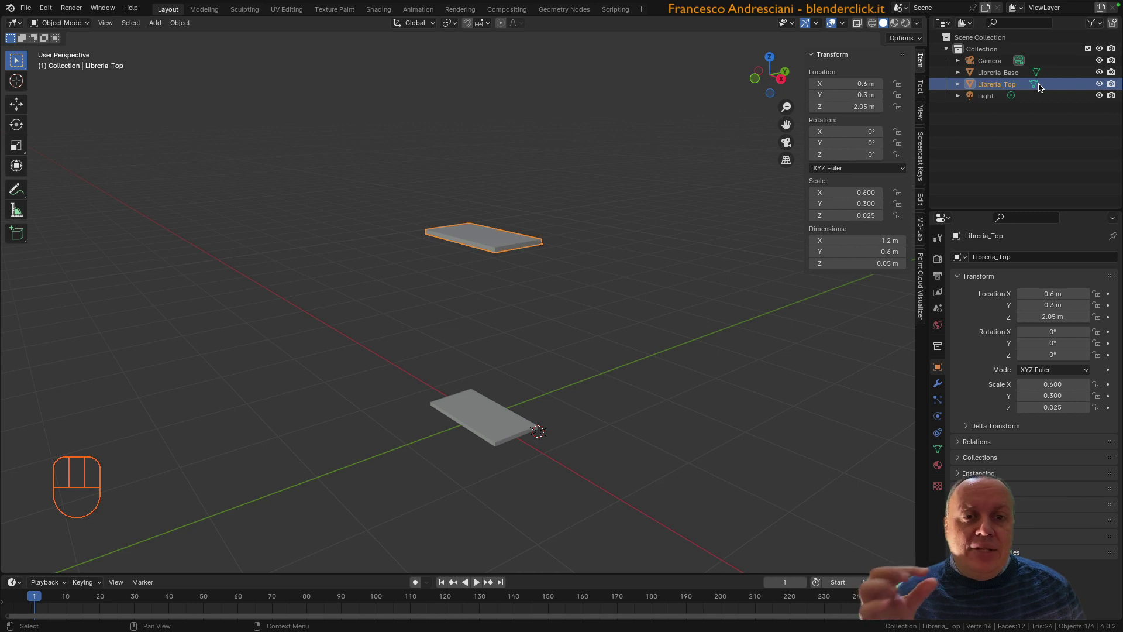
Step: In Edit Mode, move the bottom face of Libreria_Top 0.03 m up along the Z axis
{"action": "middle_click_drag", "start_coordinate": [471, 251], "coordinate": [483, 252]}
{"action": "scroll", "coordinate": [482, 251], "scroll_direction": "up", "scroll_amount": 5}
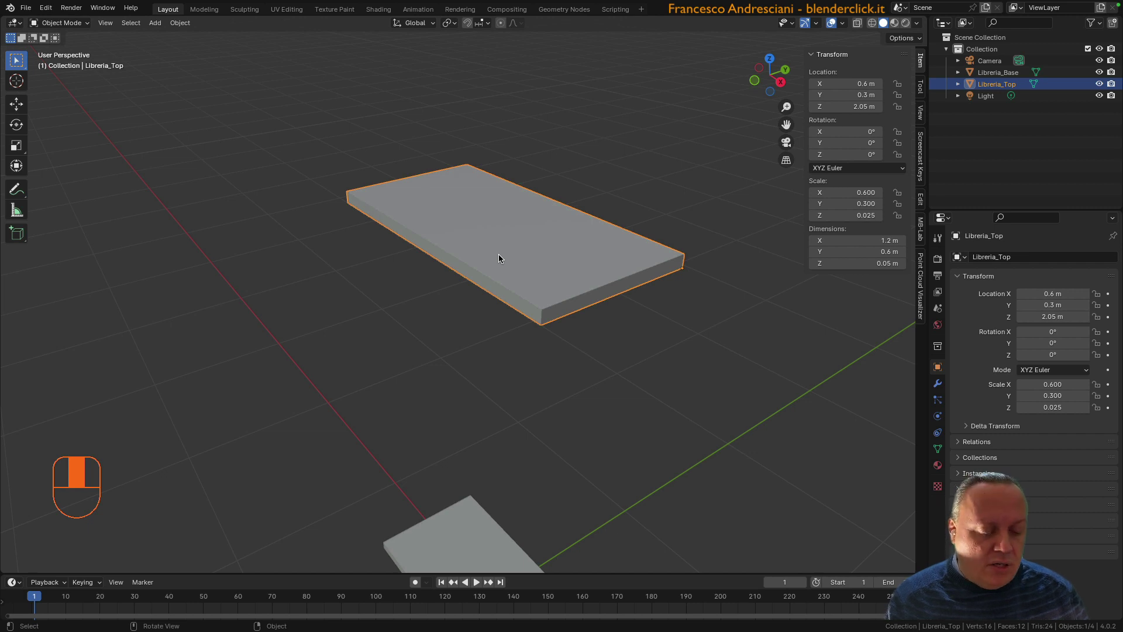
{"action": "middle_click_drag", "start_coordinate": [499, 254], "coordinate": [471, 220]}
{"action": "key", "text": "Tab"}
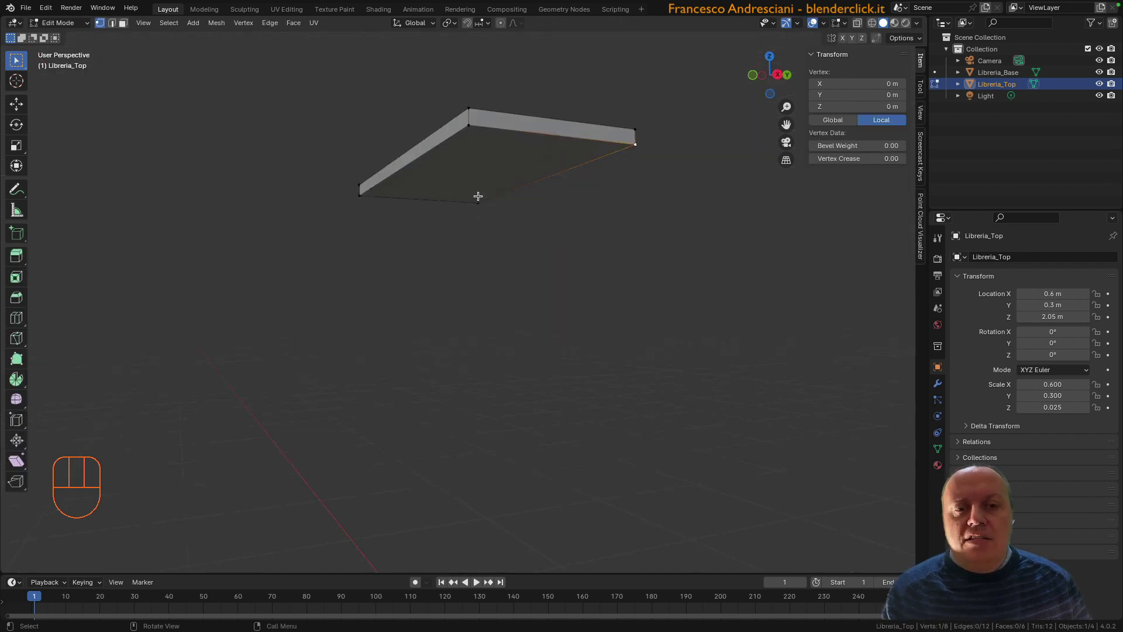
{"action": "key", "text": "3"}
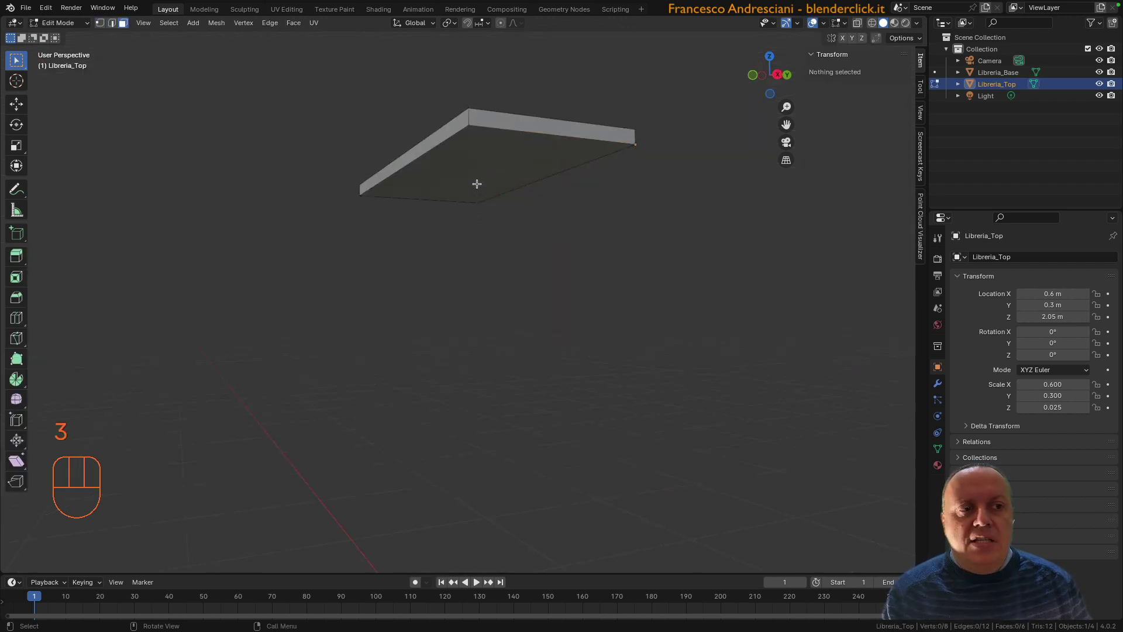
{"action": "left_click", "coordinate": [477, 173]}
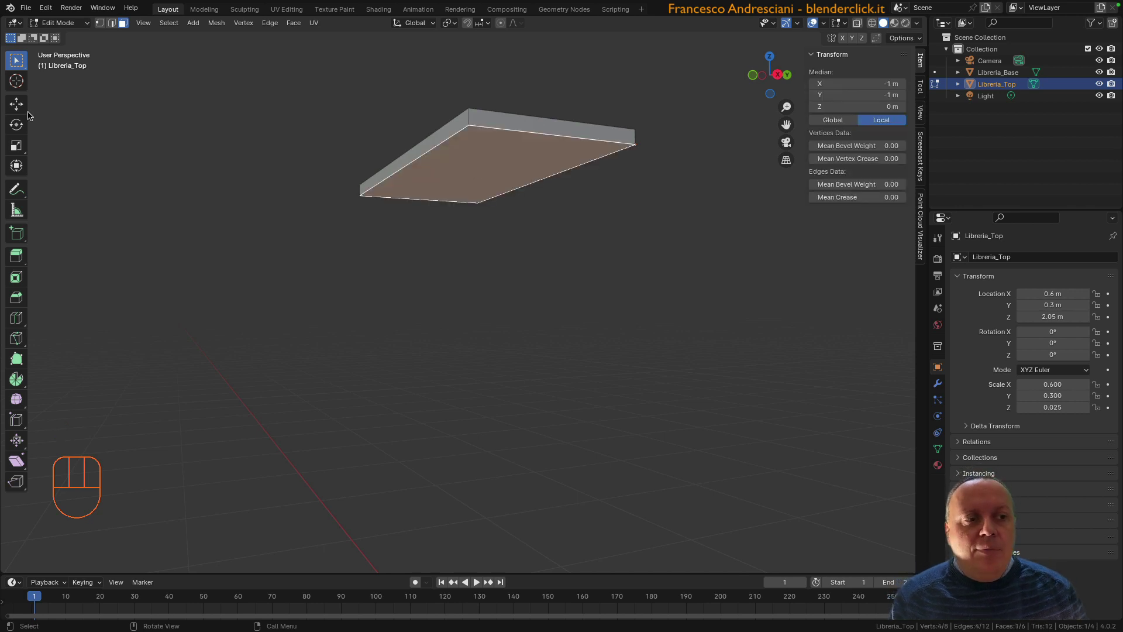
{"action": "left_click", "coordinate": [16, 104]}
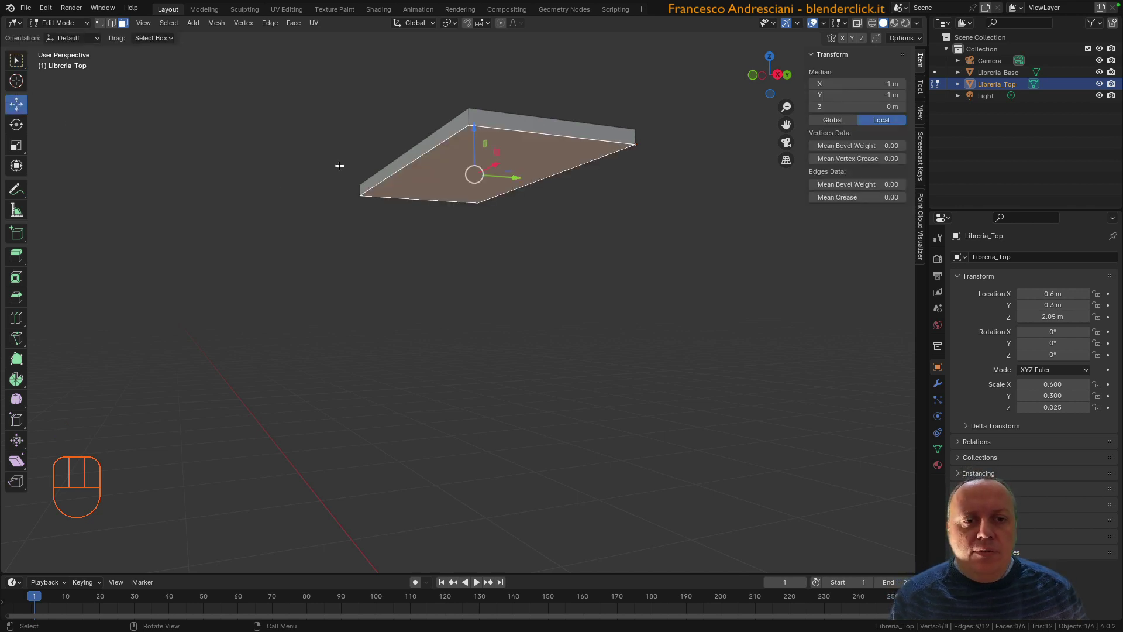
{"action": "mouse_move", "coordinate": [474, 128]}
{"action": "left_mouse_down"}
{"action": "mouse_move", "coordinate": [474, 113]}
{"action": "mouse_move", "coordinate": [474, 145]}
{"action": "mouse_move", "coordinate": [475, 125]}
{"action": "left_mouse_up"}
{"action": "type", "text": "0.03"}
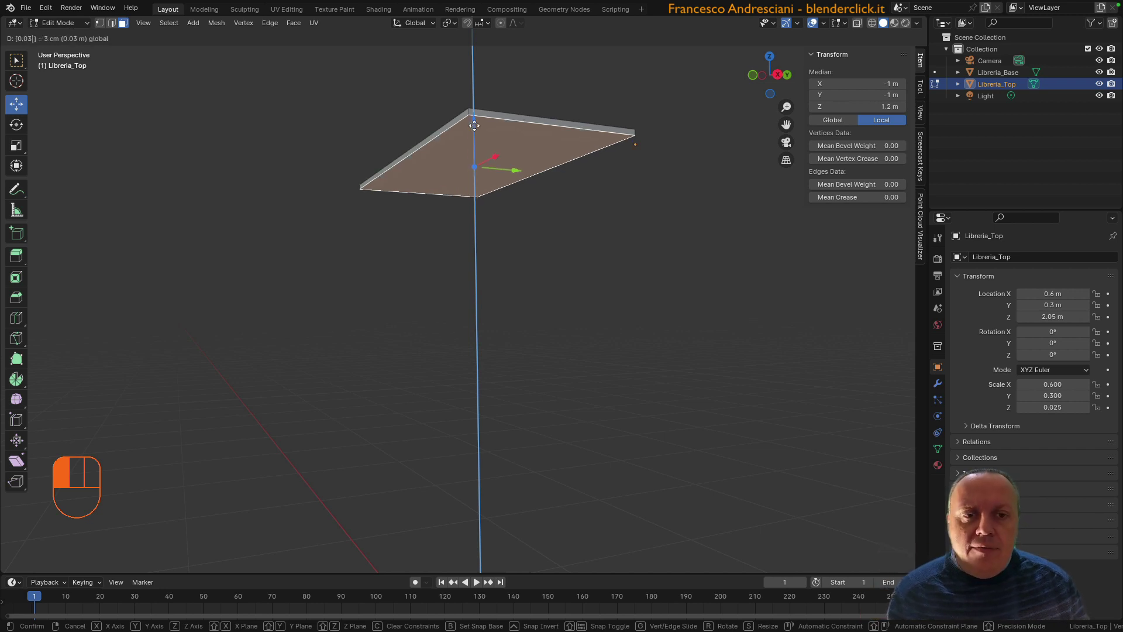
Step: Select the lower corner vertex of Libreria_Top just above its origin, and return to Object Mode
{"action": "middle_click_drag", "start_coordinate": [634, 156], "coordinate": [552, 195], "text": "shift"}
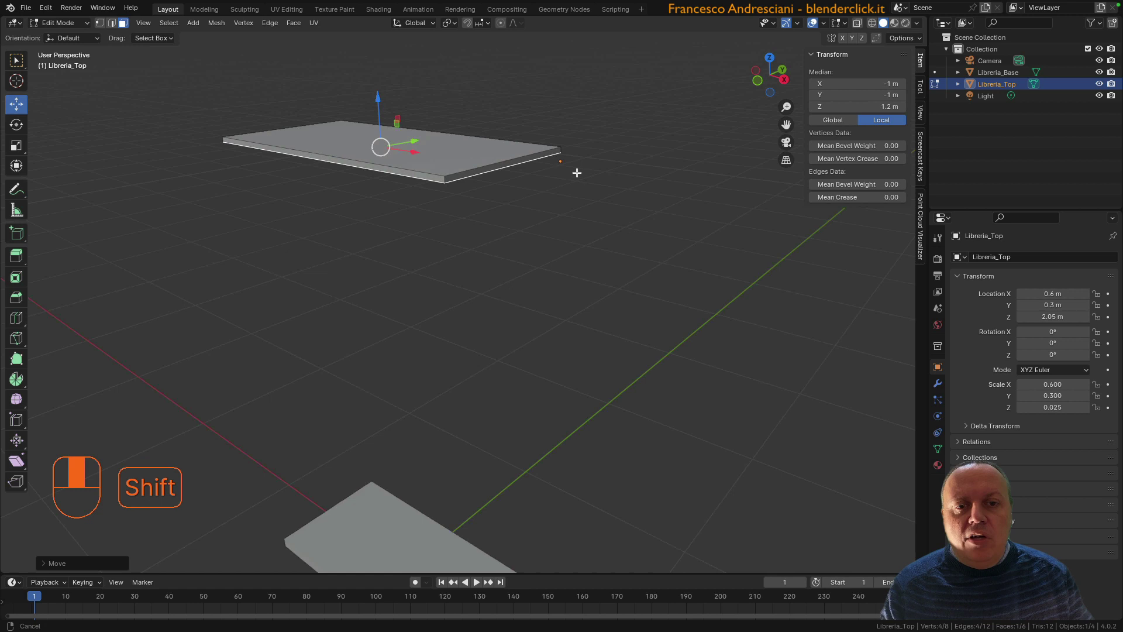
{"action": "scroll", "coordinate": [579, 166], "scroll_direction": "up", "scroll_amount": 3}
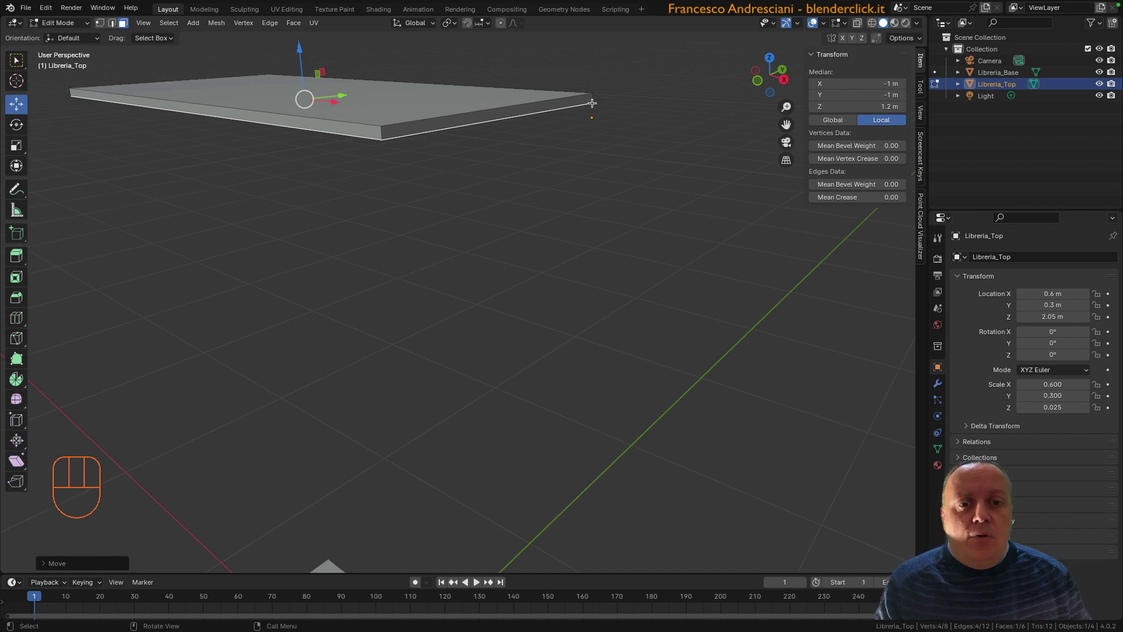
{"action": "key", "text": "1"}
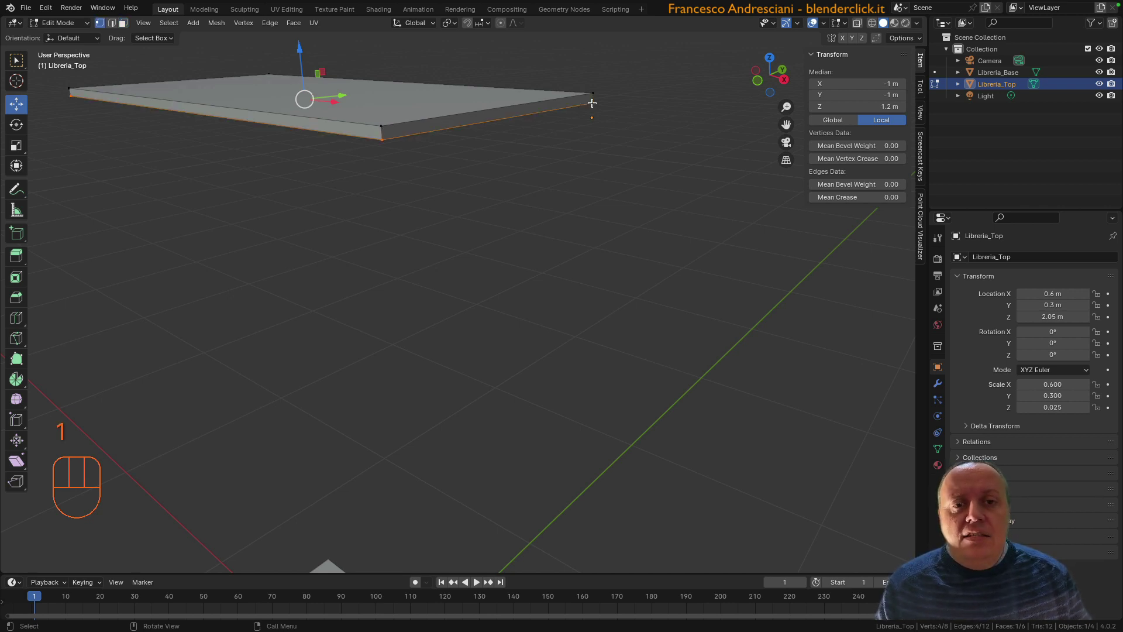
{"action": "left_click", "coordinate": [592, 103]}
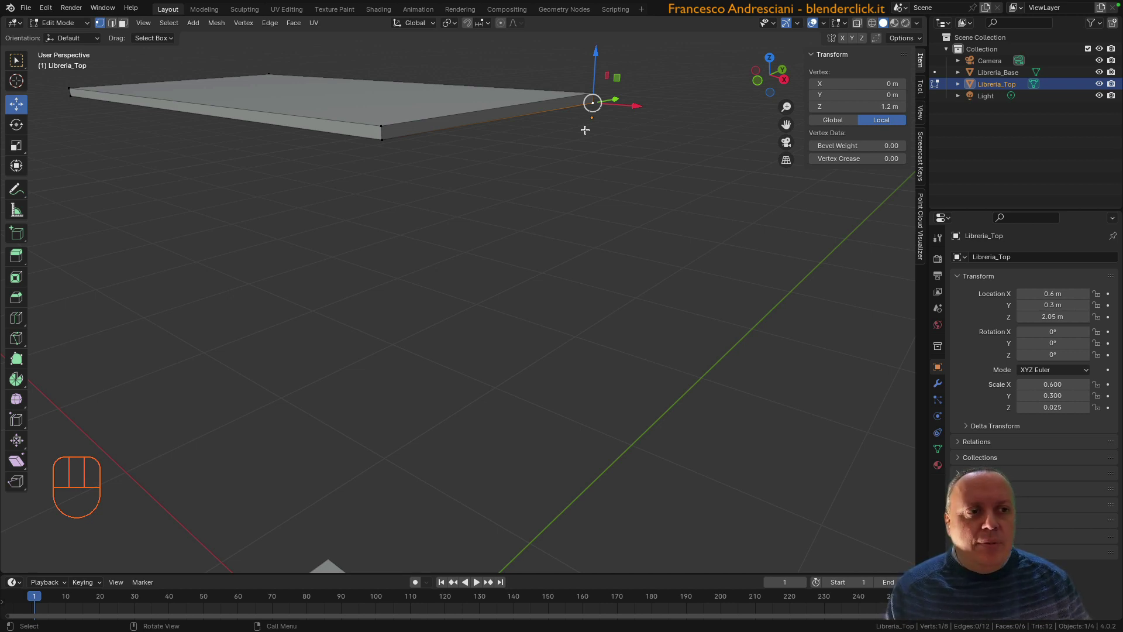
{"action": "key", "text": "Tab"}
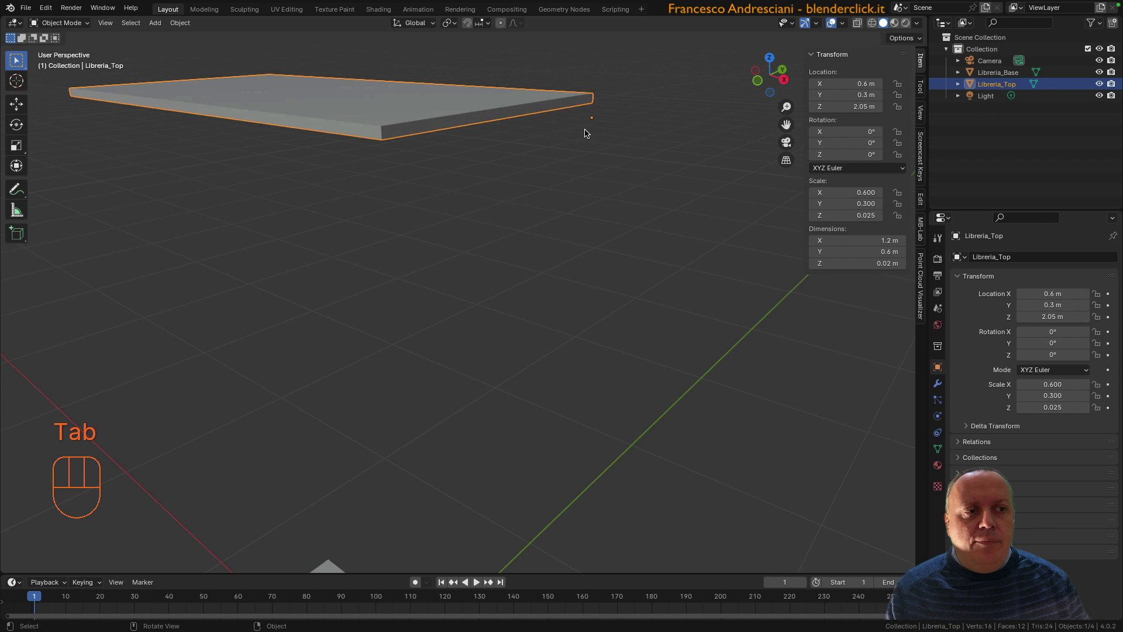
Step: Restrict transforms to origins only and move the origin of Libreria_Top 0.03 m up along the Z axis
{"action": "left_click", "coordinate": [921, 88]}
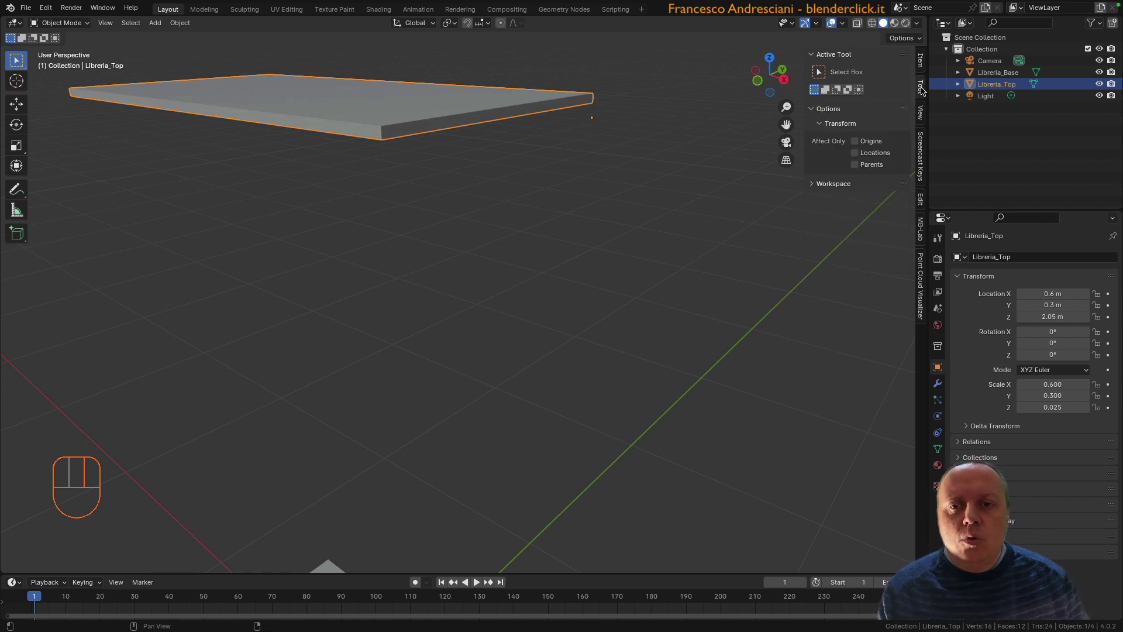
{"action": "left_click", "coordinate": [855, 142]}
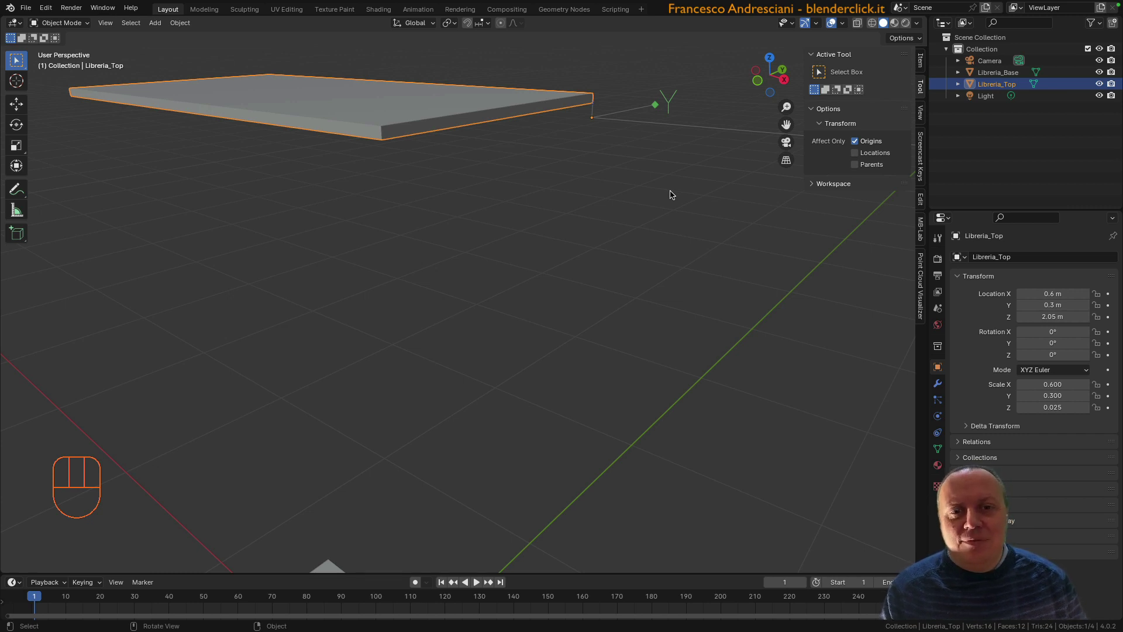
{"action": "middle_click_drag", "start_coordinate": [281, 170], "coordinate": [223, 198], "text": "shift"}
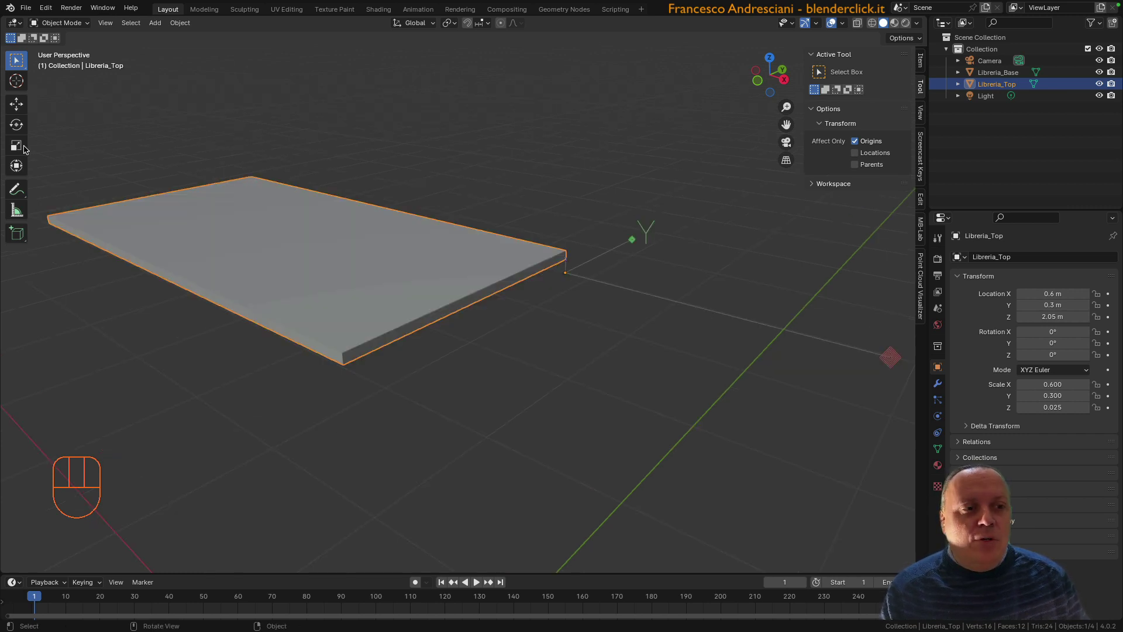
{"action": "left_click", "coordinate": [16, 103]}
{"action": "mouse_move", "coordinate": [567, 220]}
{"action": "left_mouse_down"}
{"action": "mouse_move", "coordinate": [575, 150]}
{"action": "mouse_move", "coordinate": [568, 260]}
{"action": "mouse_move", "coordinate": [560, 205]}
{"action": "left_mouse_up"}
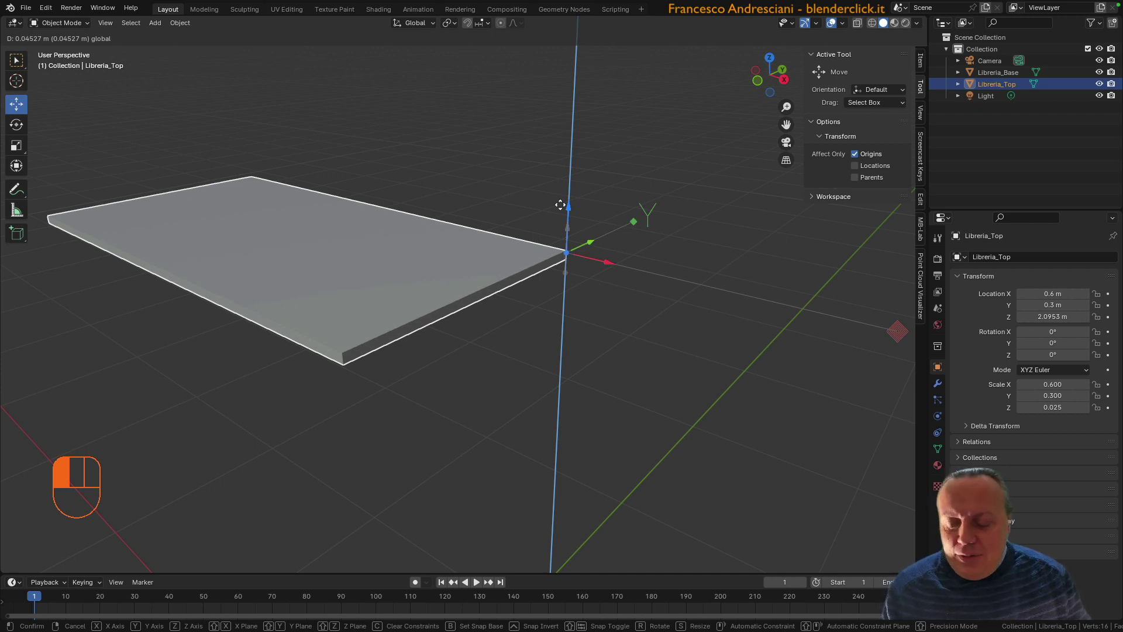
{"action": "key", "text": "0"}
{"action": "type", "text": ".03"}
{"action": "left_click_drag", "start_coordinate": [560, 205], "coordinate": [562, 205]}
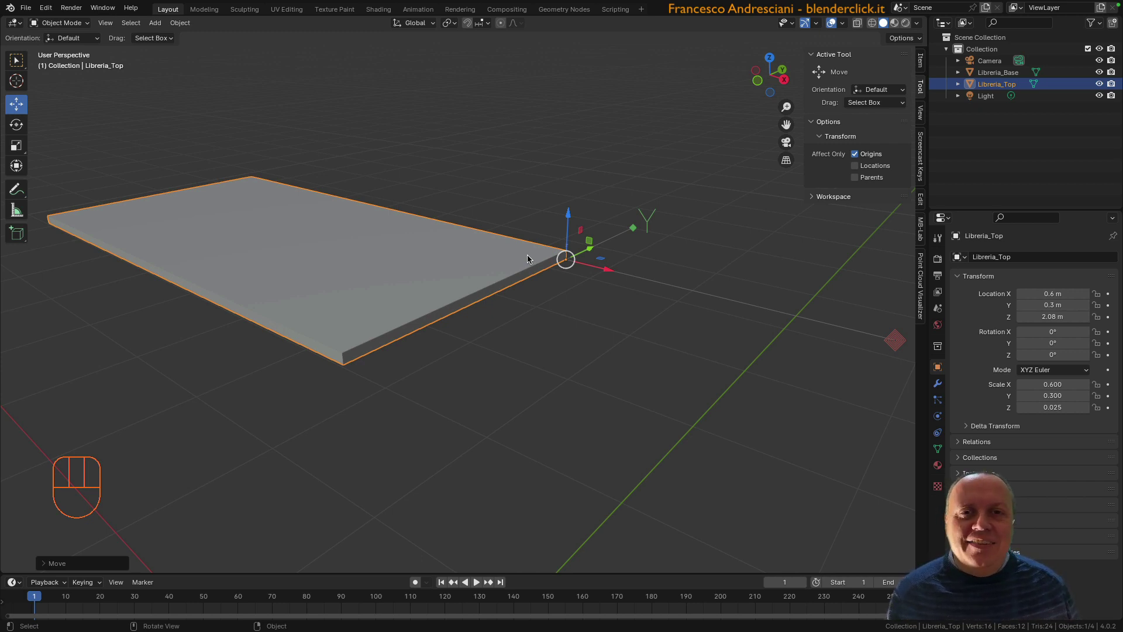
Step: Toggle the origins-only transform option and leave it switched off
{"action": "left_click", "coordinate": [854, 154]}
{"action": "left_click", "coordinate": [854, 156]}
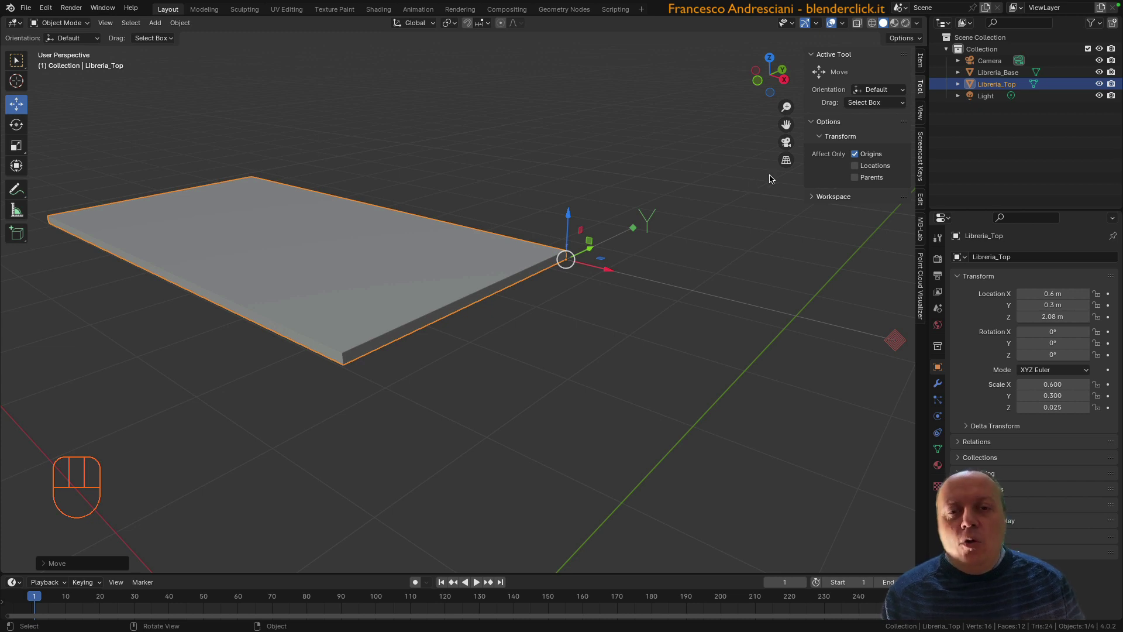
{"action": "key", "text": "ctrl+period"}
{"action": "key", "text": "ctrl+period"}
{"action": "key", "text": "ctrl+period"}
{"action": "key", "text": "ctrl+period"}
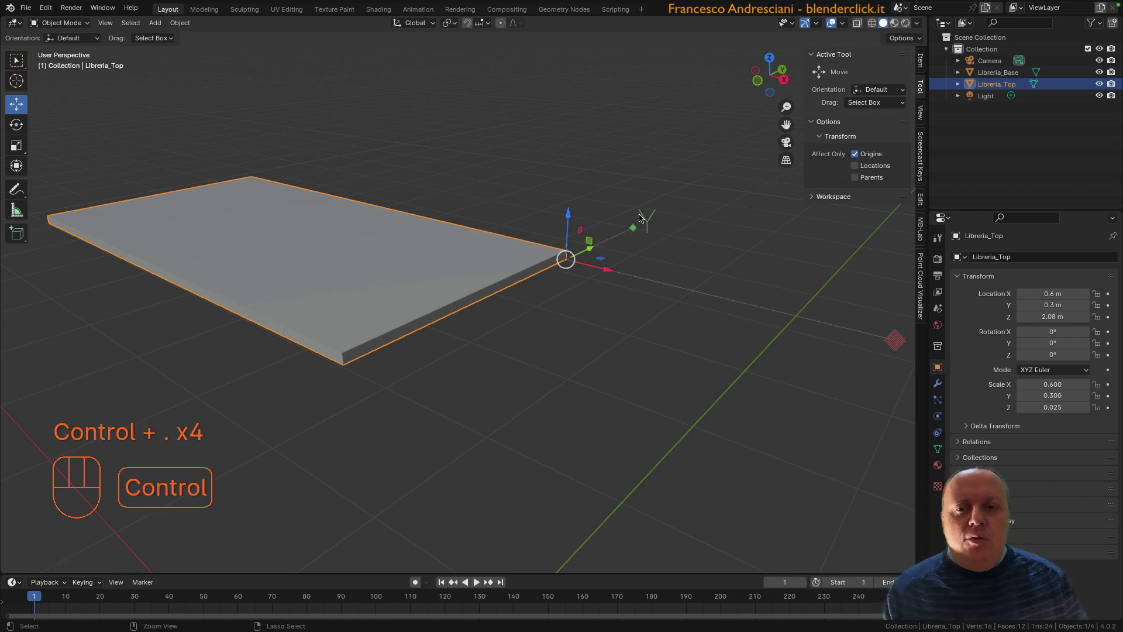
{"action": "key", "text": "ctrl+period"}
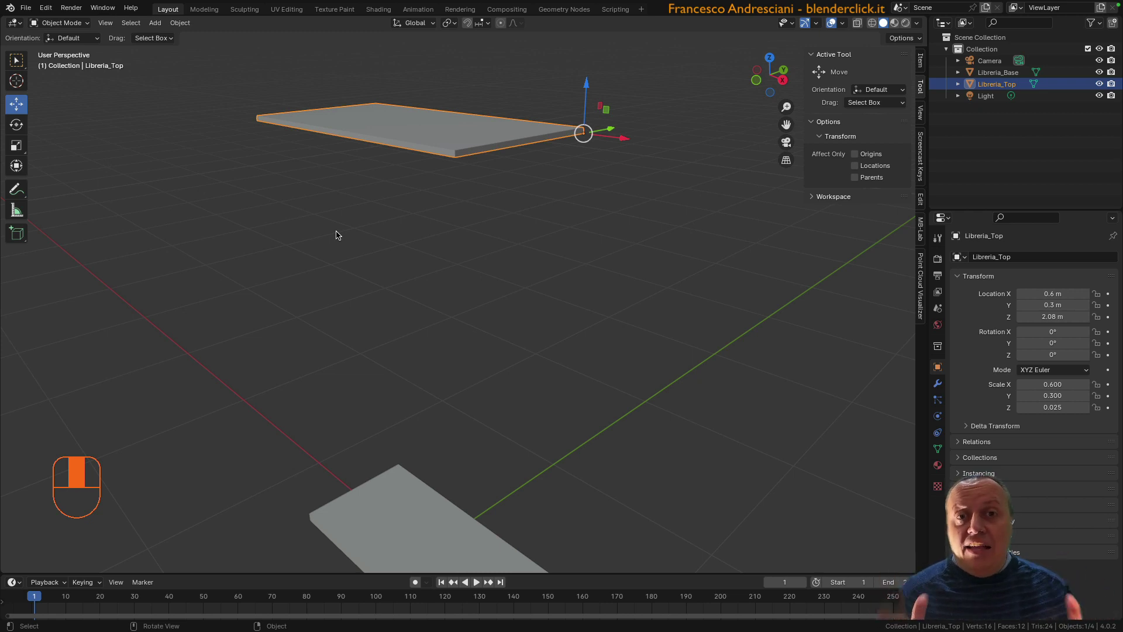
Step: Duplicate Libreria_Top in place and rename the copy as Libreria_Fianco destro
{"action": "middle_click_drag", "start_coordinate": [336, 236], "coordinate": [416, 244]}
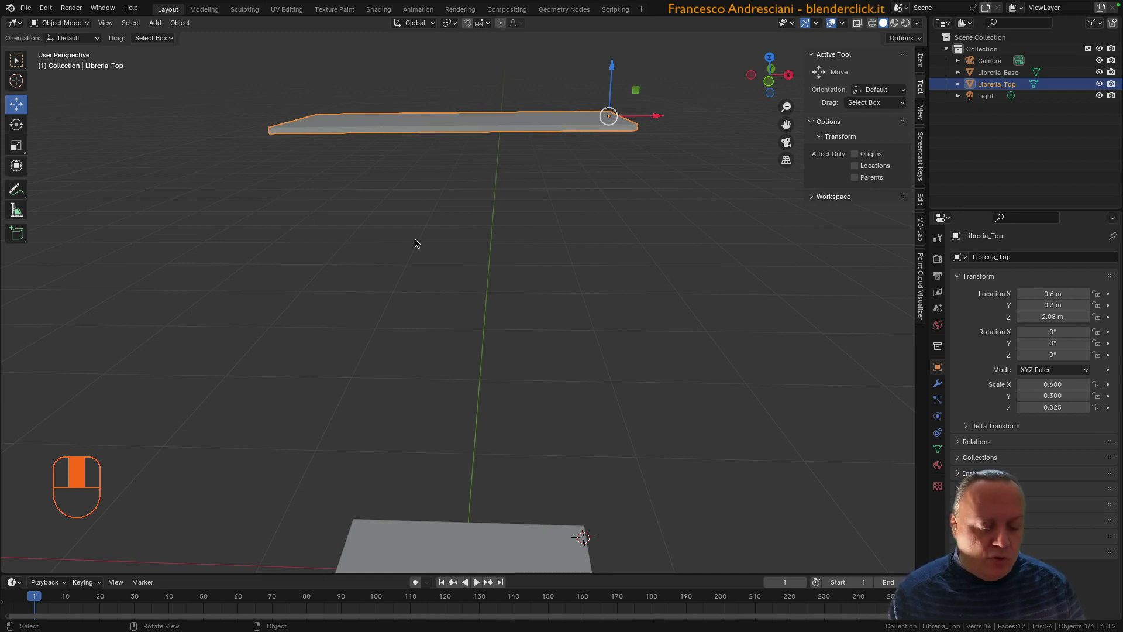
{"action": "key", "text": "shift+d"}
{"action": "key", "text": "Escape"}
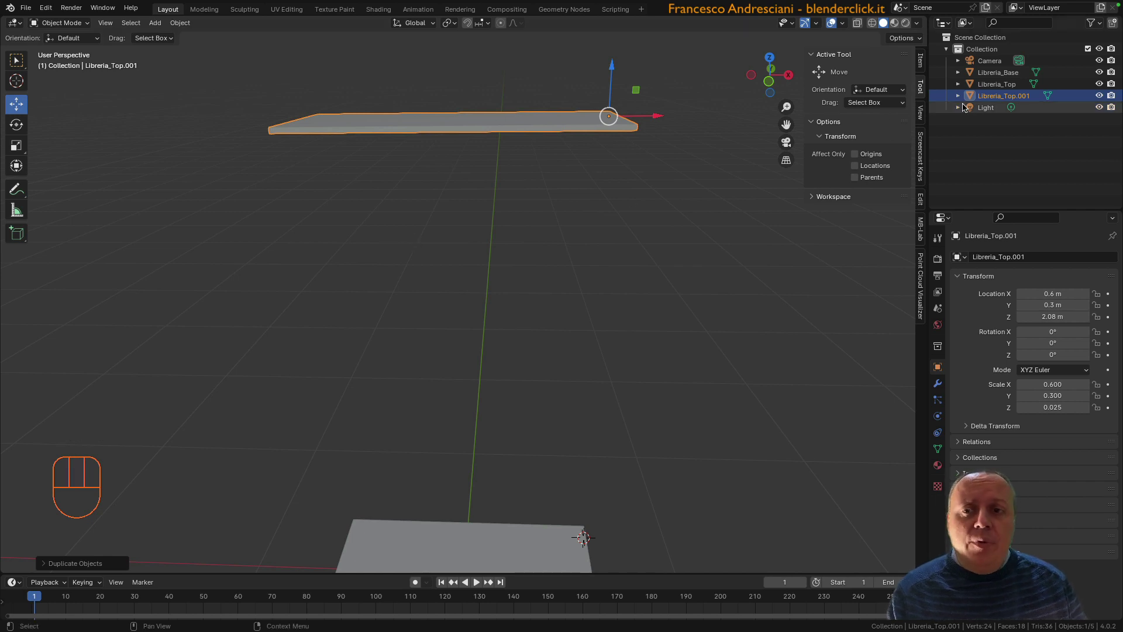
{"action": "double_click", "coordinate": [1045, 94]}
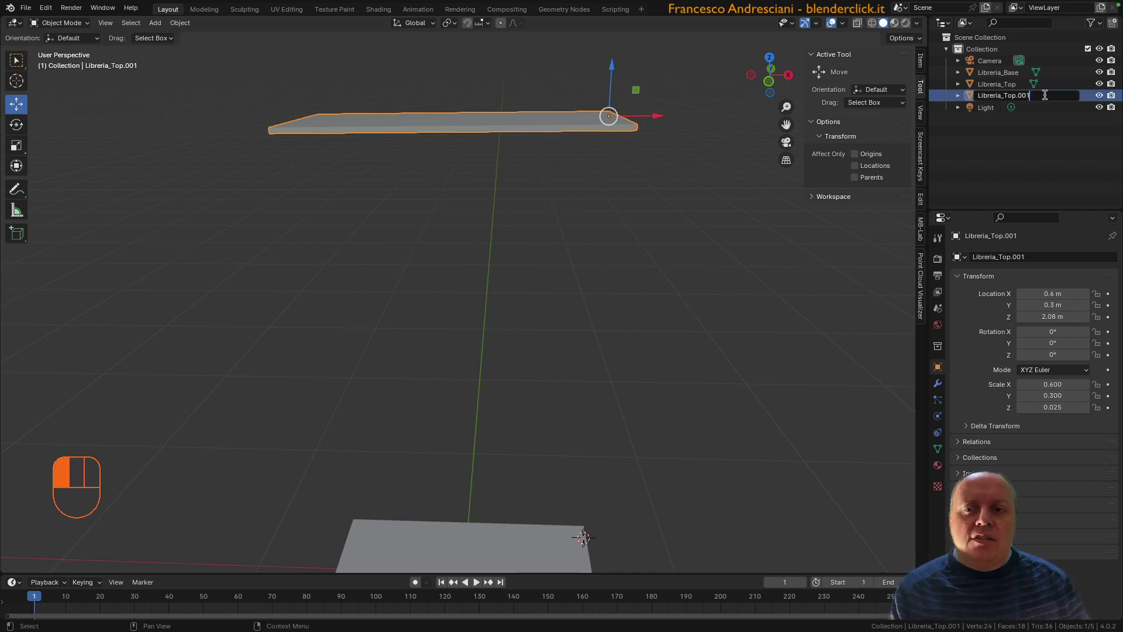
{"action": "key", "text": "ctrl+BackSpace"}
{"action": "key", "text": "ctrl+BackSpace"}
{"action": "key", "text": "ctrl+BackSpace"}
{"action": "type", "text": "Fianc"}
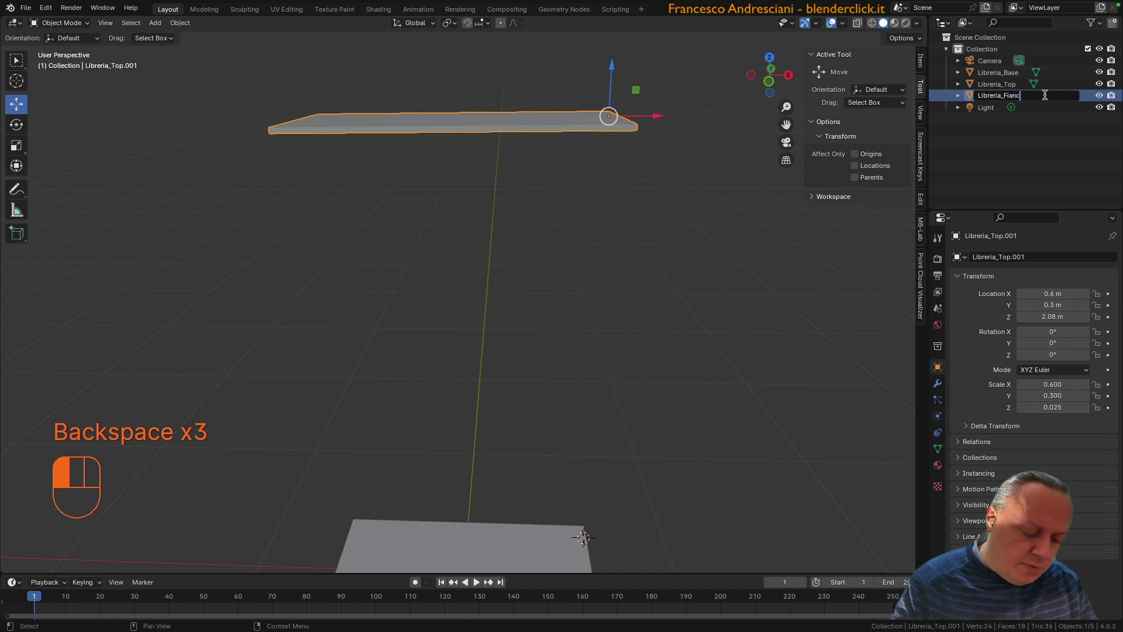
{"action": "type", "text": "o destro"}
{"action": "key", "text": "Return"}
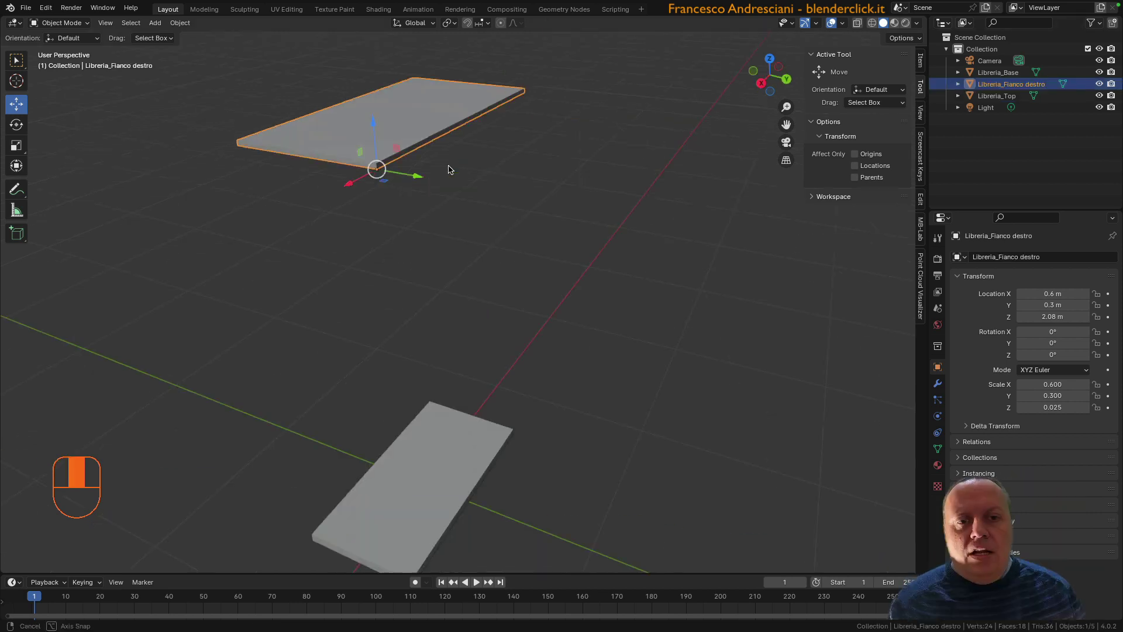
Step: Rotate Libreria_Fianco destro by -90° around the Y axis
{"action": "middle_click_drag", "start_coordinate": [447, 171], "coordinate": [487, 161]}
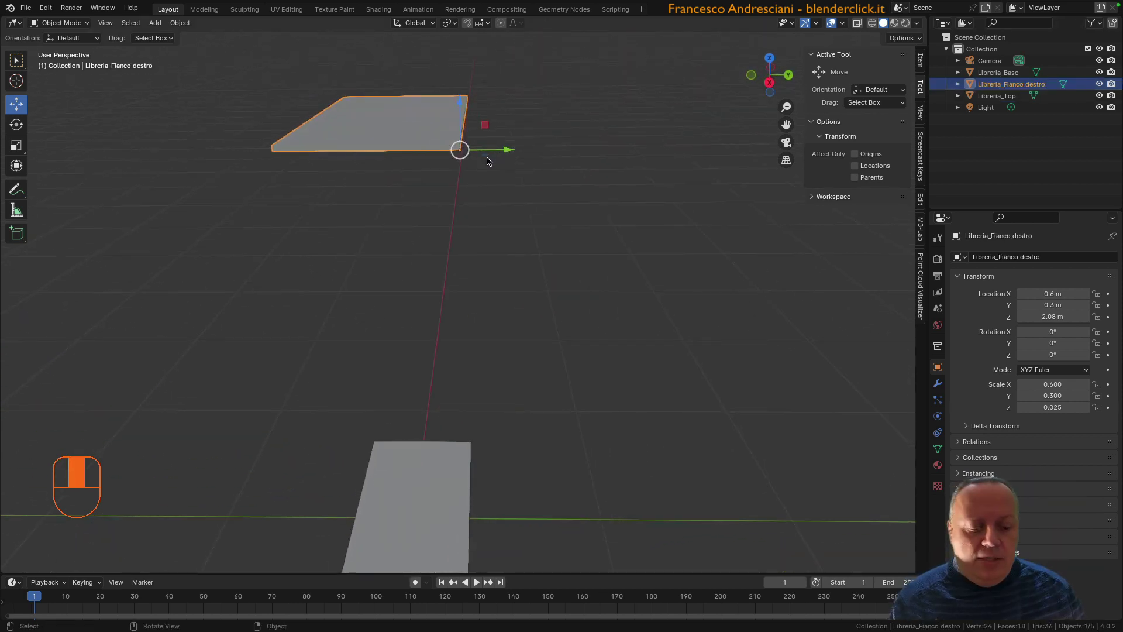
{"action": "key", "text": "r"}
{"action": "key", "text": "y"}
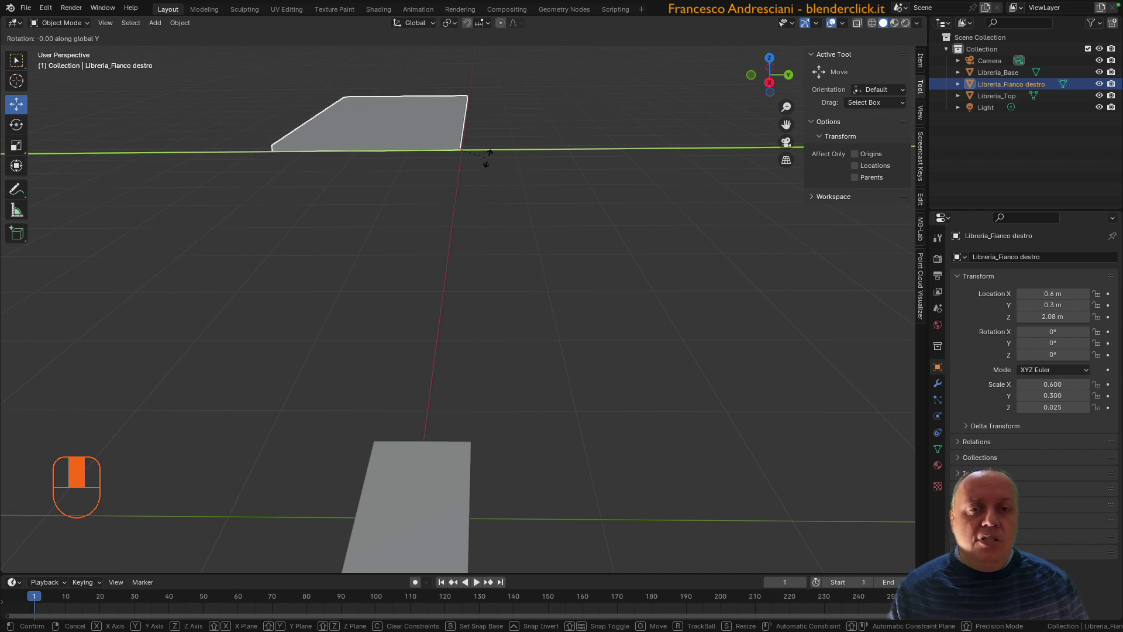
{"action": "type", "text": "90"}
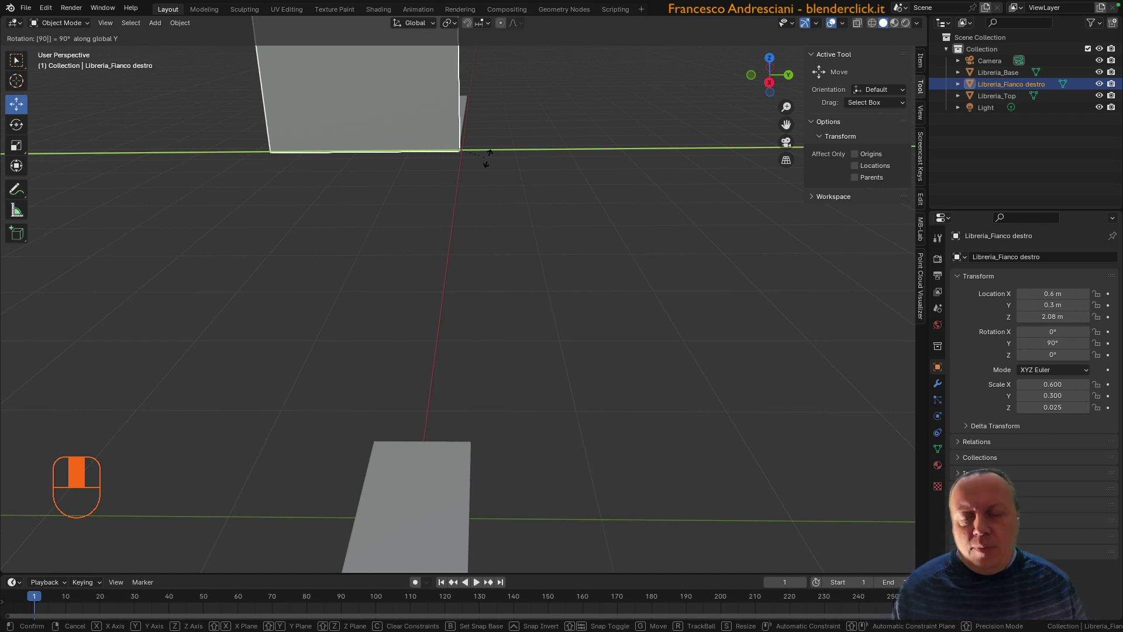
{"action": "key", "text": "minus"}
{"action": "key", "text": "Return"}
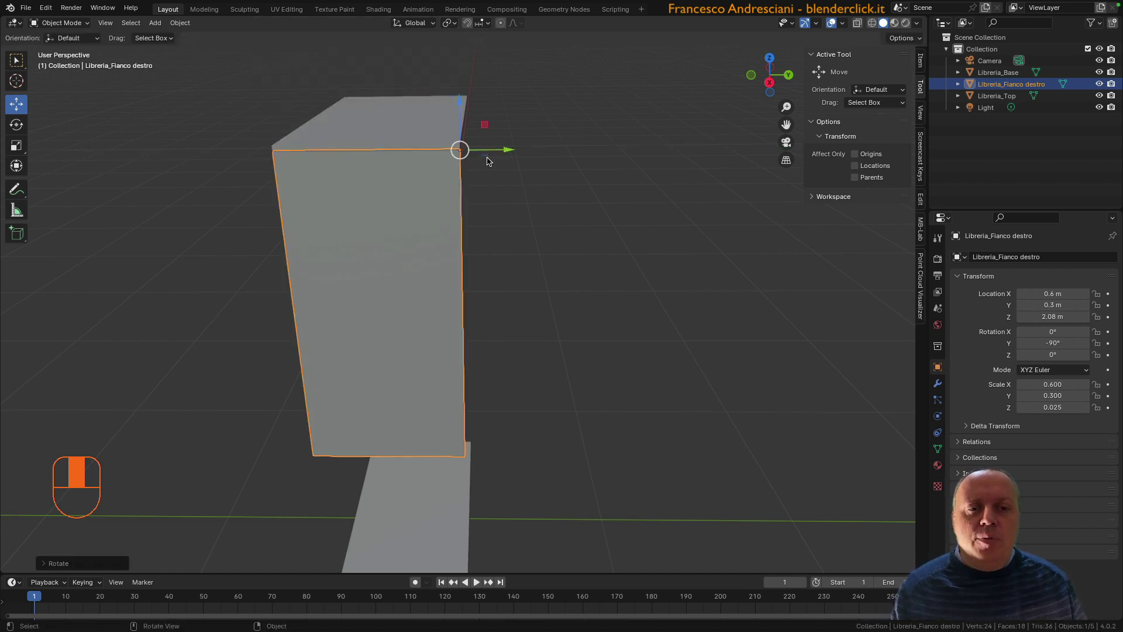
Step: Select the bottom face of Libreria_Fianco destro in Edit Mode and move it down along Z to just above the base
{"action": "middle_click_drag", "start_coordinate": [373, 207], "coordinate": [432, 200]}
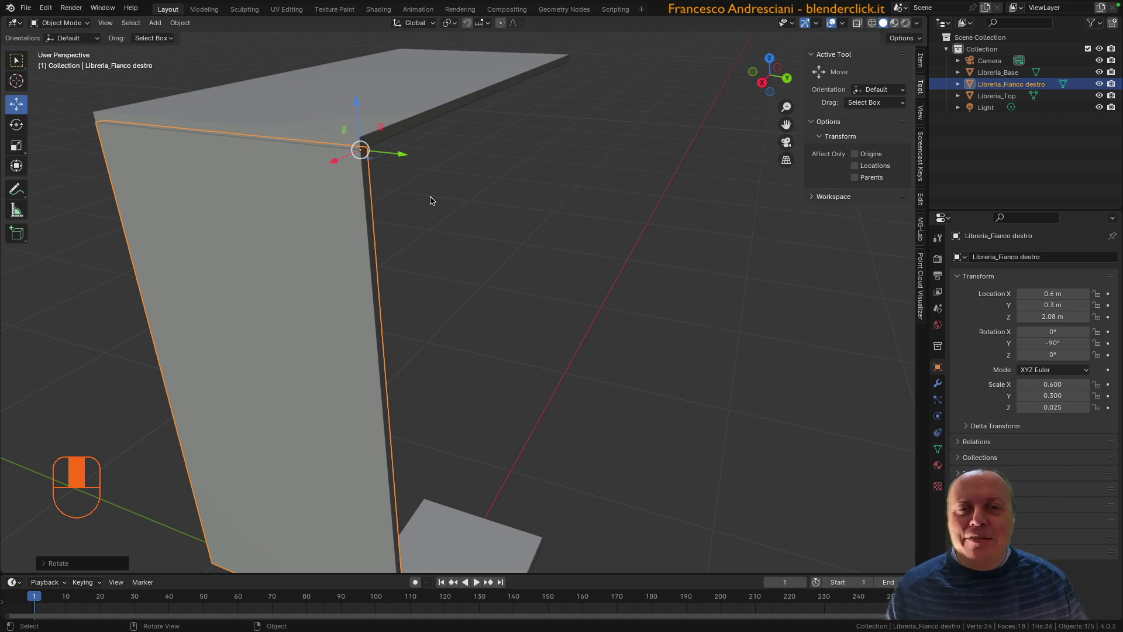
{"action": "middle_click_drag", "start_coordinate": [431, 201], "coordinate": [443, 140]}
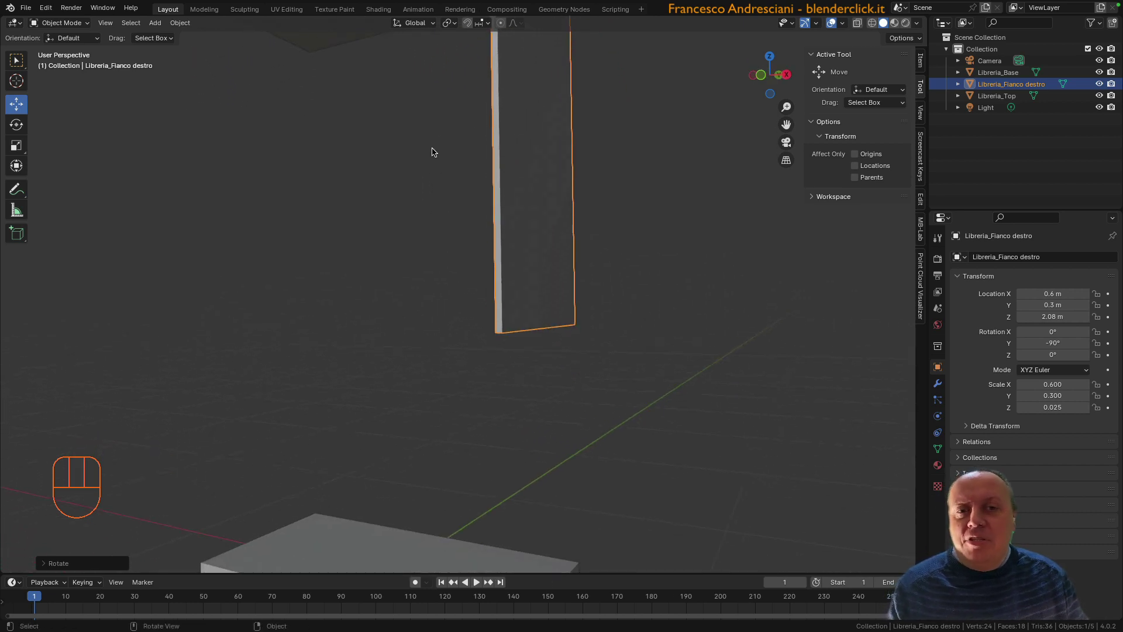
{"action": "scroll", "coordinate": [447, 237], "scroll_direction": "down", "scroll_amount": 4}
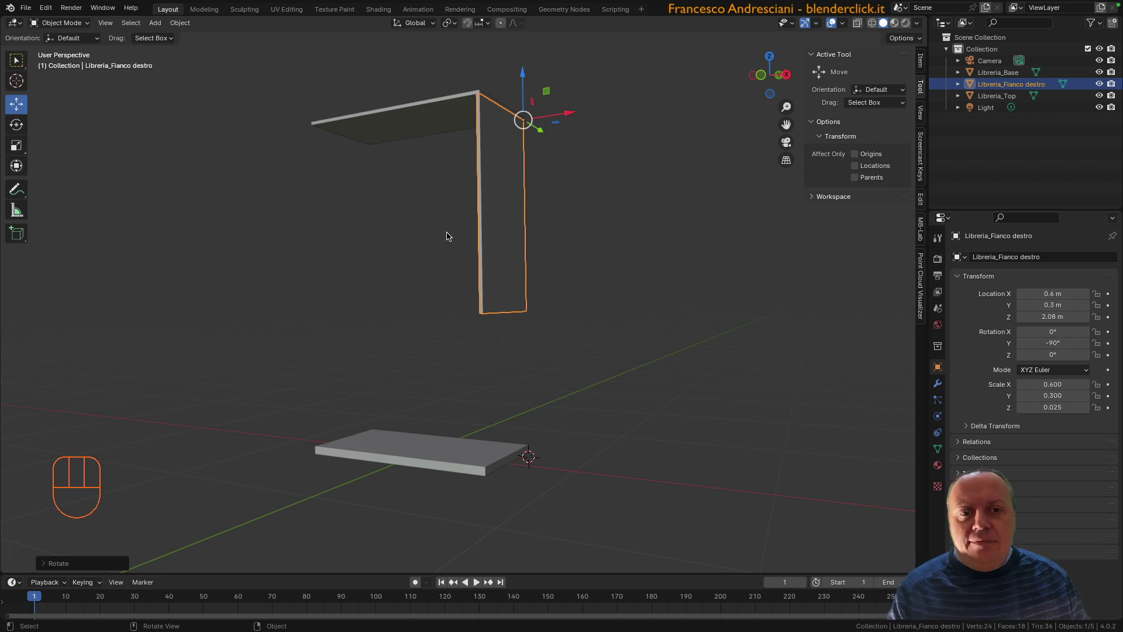
{"action": "scroll", "coordinate": [476, 334], "scroll_direction": "up", "scroll_amount": 3}
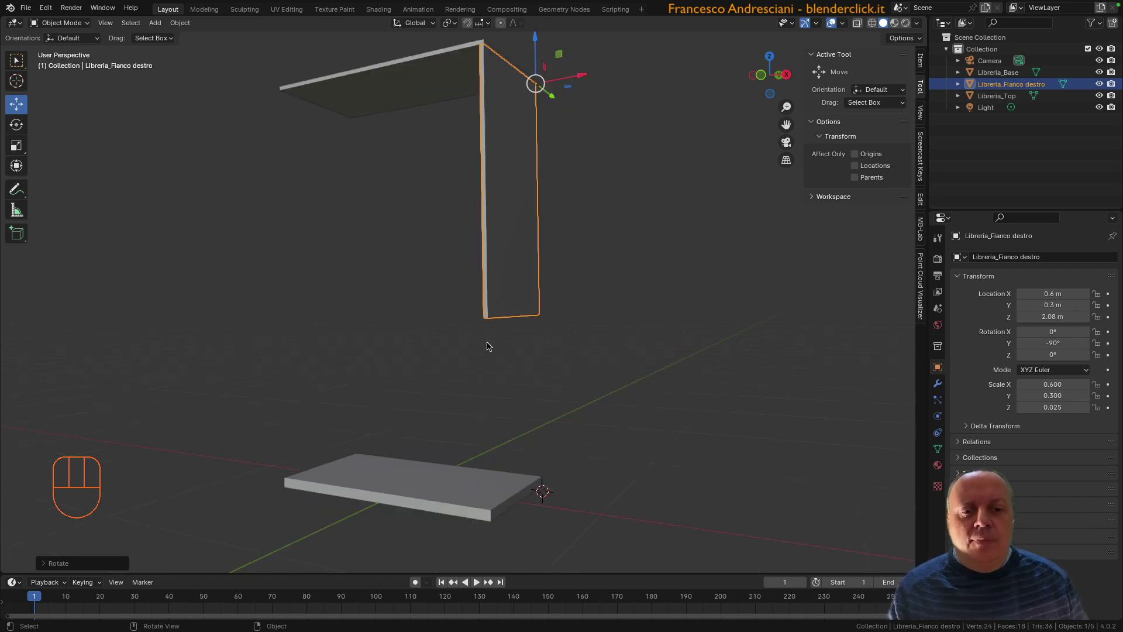
{"action": "key", "text": "Tab"}
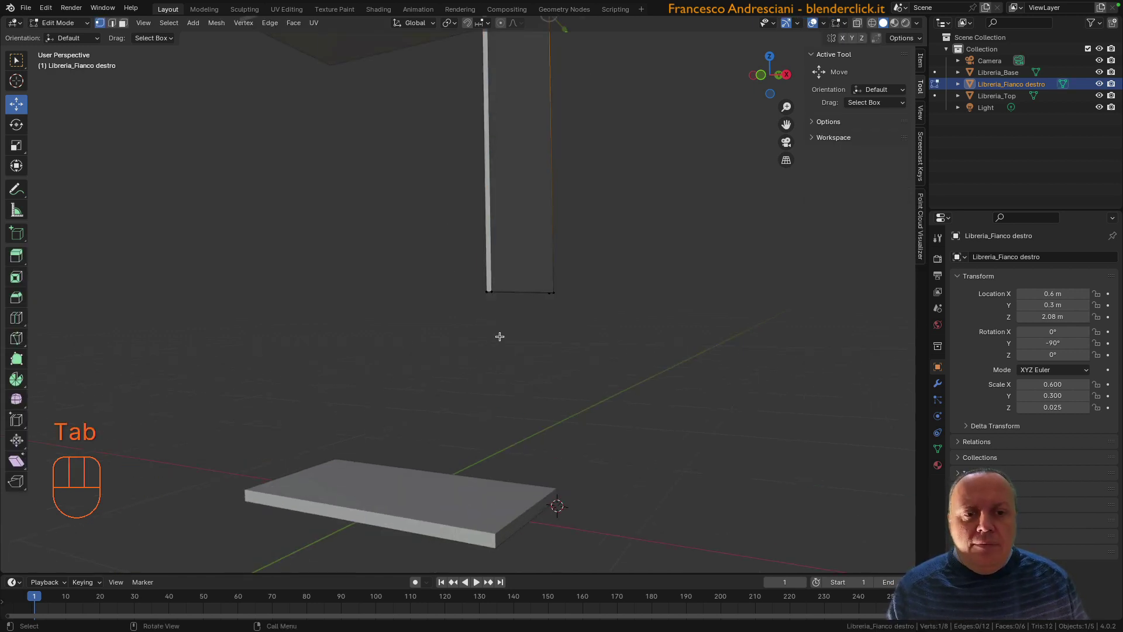
{"action": "middle_click_drag", "start_coordinate": [499, 334], "coordinate": [505, 288]}
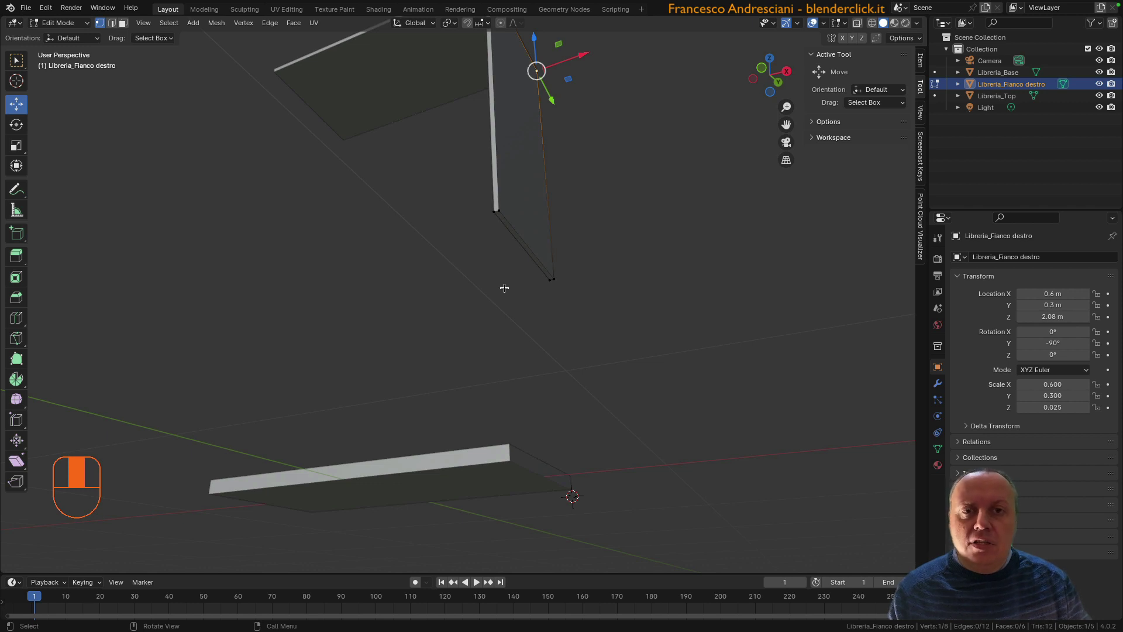
{"action": "key", "text": "3"}
{"action": "left_click", "coordinate": [515, 235]}
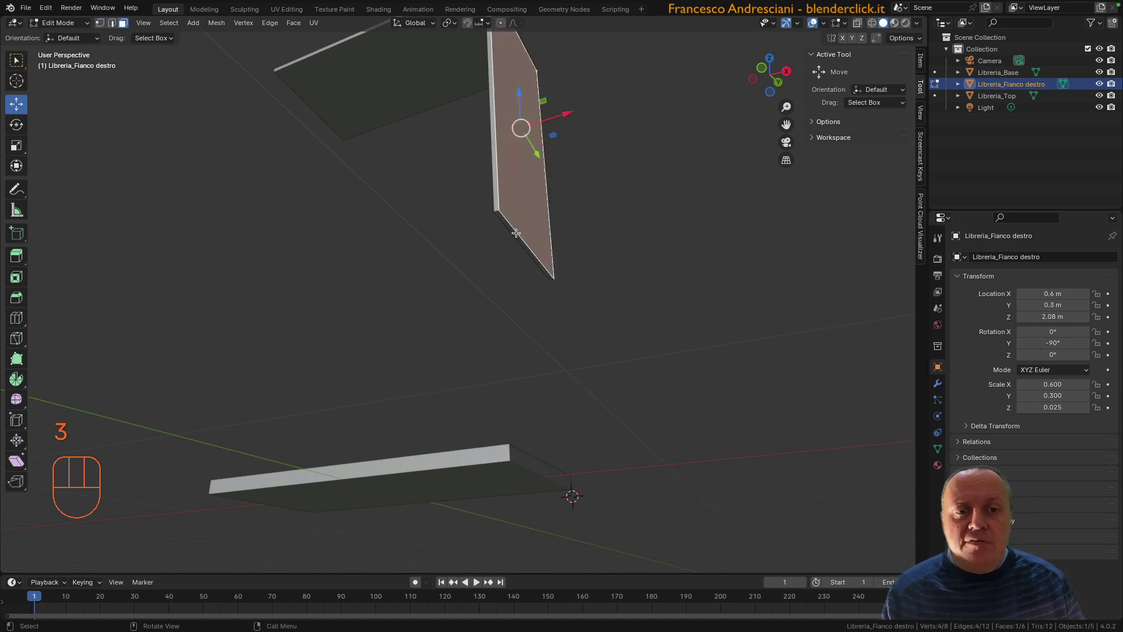
{"action": "left_click", "coordinate": [515, 232]}
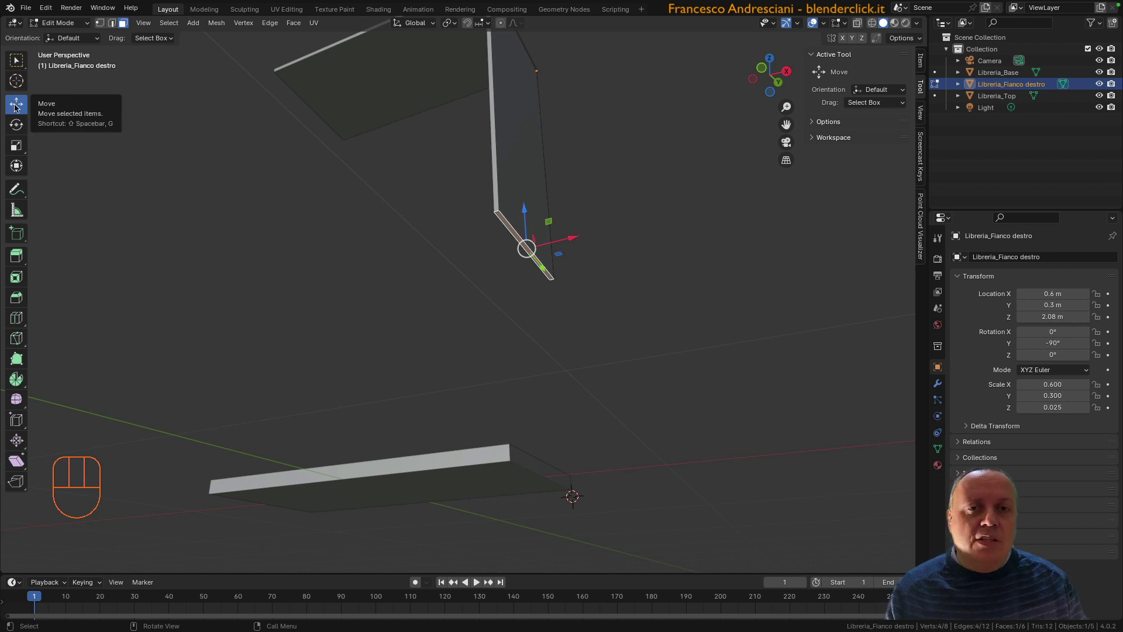
{"action": "left_click_drag", "start_coordinate": [525, 209], "coordinate": [481, 371]}
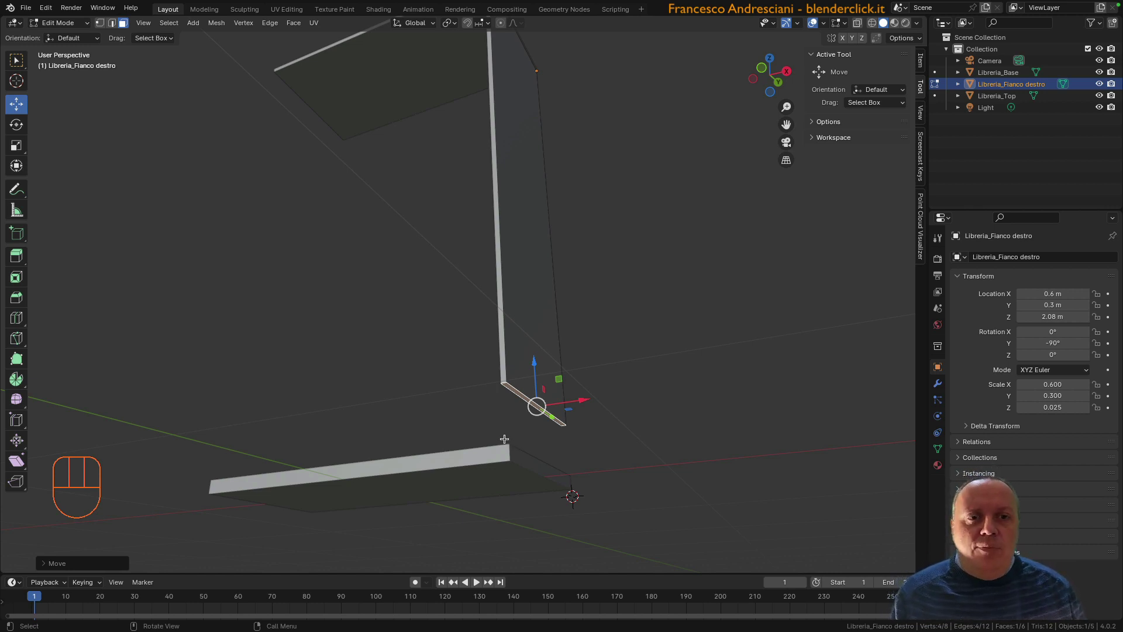
Step: Set the snapping target to Vertex instead of Increment
{"action": "left_click", "coordinate": [488, 23]}
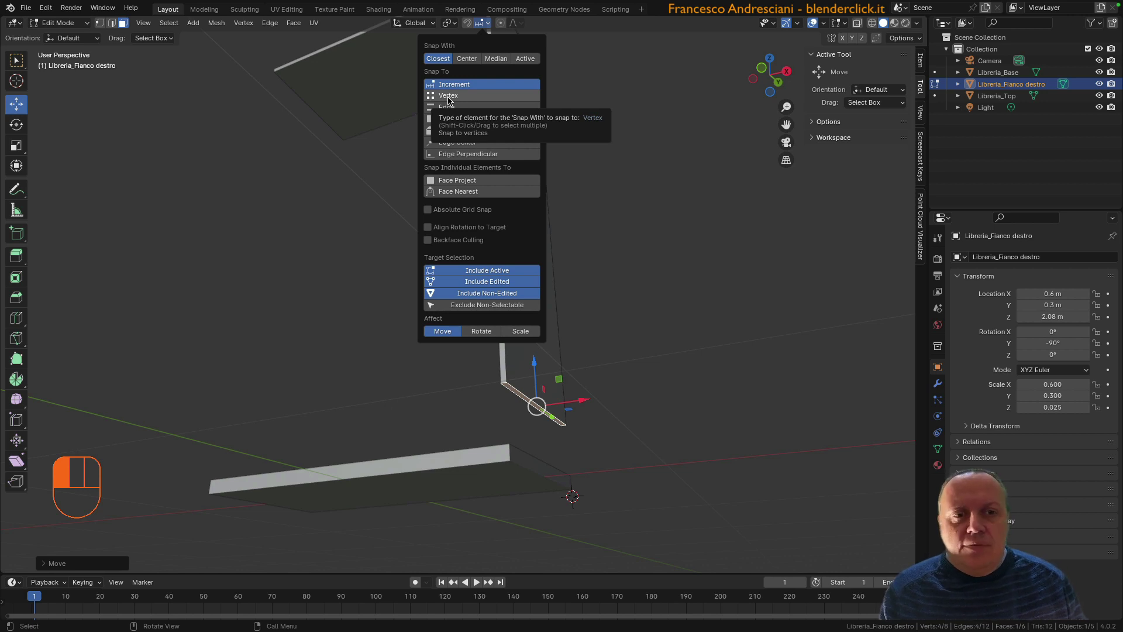
{"action": "left_click", "coordinate": [448, 97]}
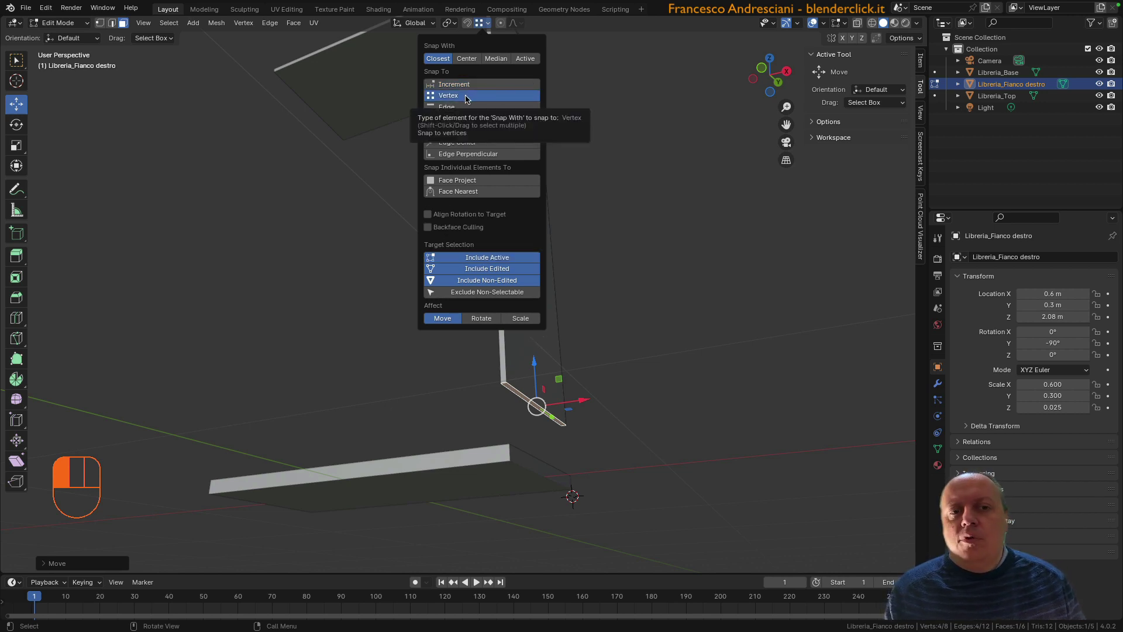
{"action": "left_click", "coordinate": [482, 28]}
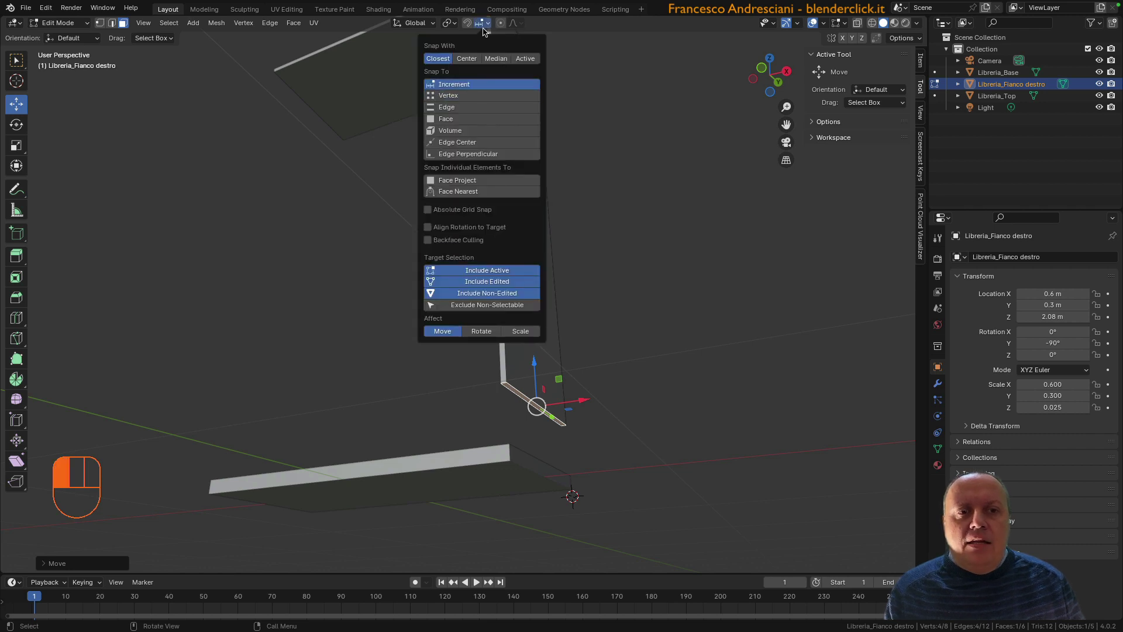
{"action": "left_click", "coordinate": [440, 96]}
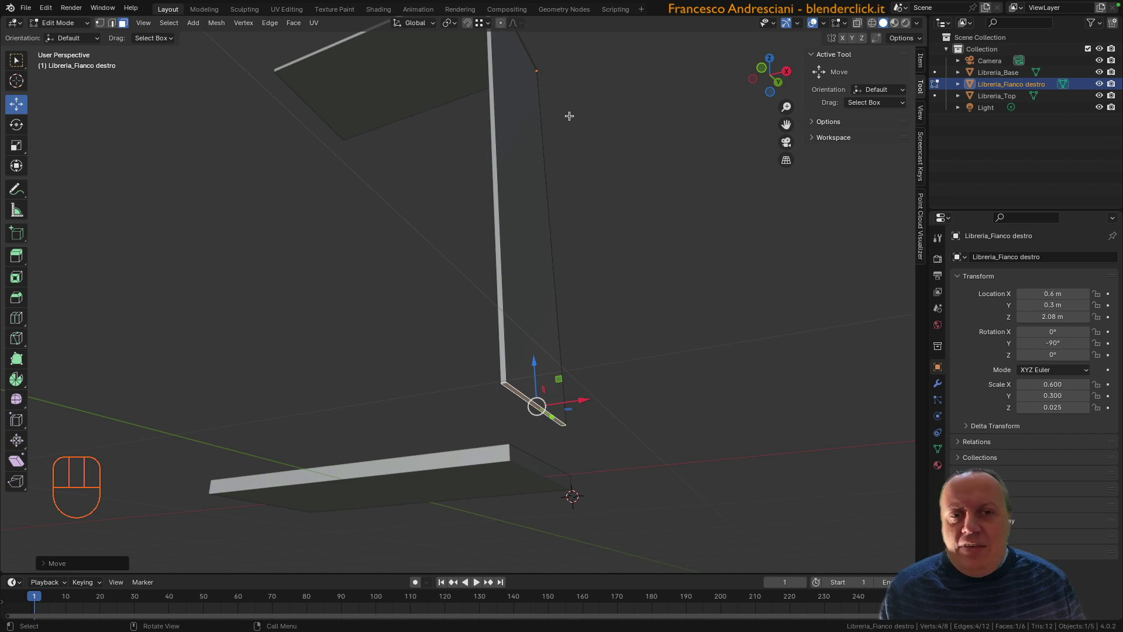
Step: Snap the bottom face of Libreria_Fianco destro down along Z to the base's upper corner vertex and return to Object Mode
{"action": "left_click_drag", "start_coordinate": [534, 360], "coordinate": [501, 444]}
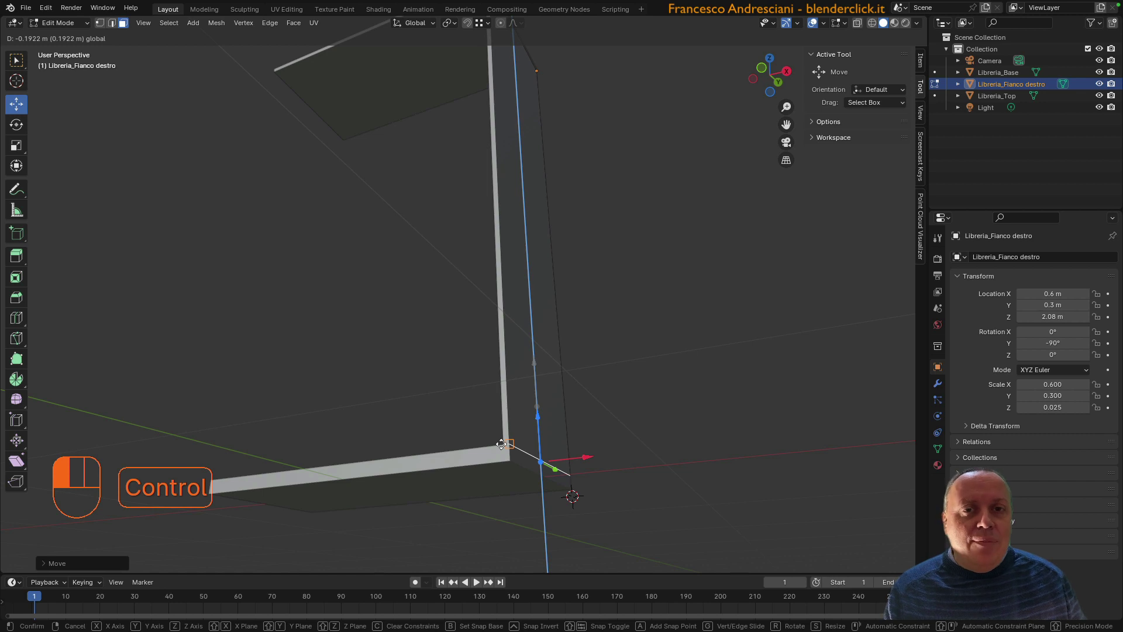
{"action": "left_click_drag", "start_coordinate": [502, 443], "coordinate": [500, 443]}
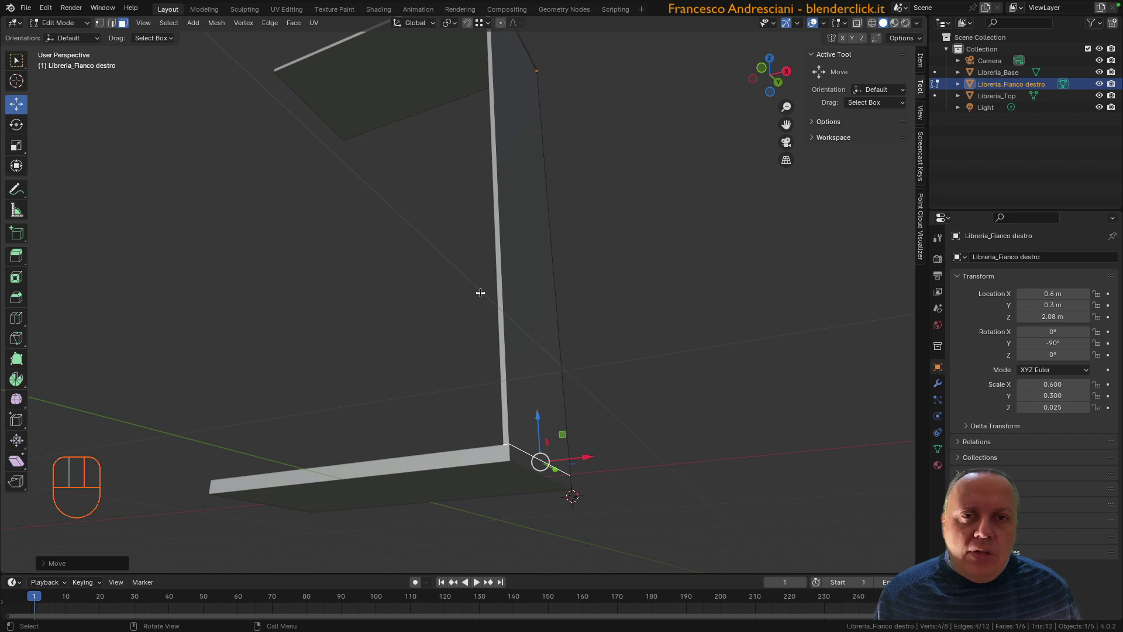
{"action": "scroll", "coordinate": [480, 292], "scroll_direction": "down", "scroll_amount": 6}
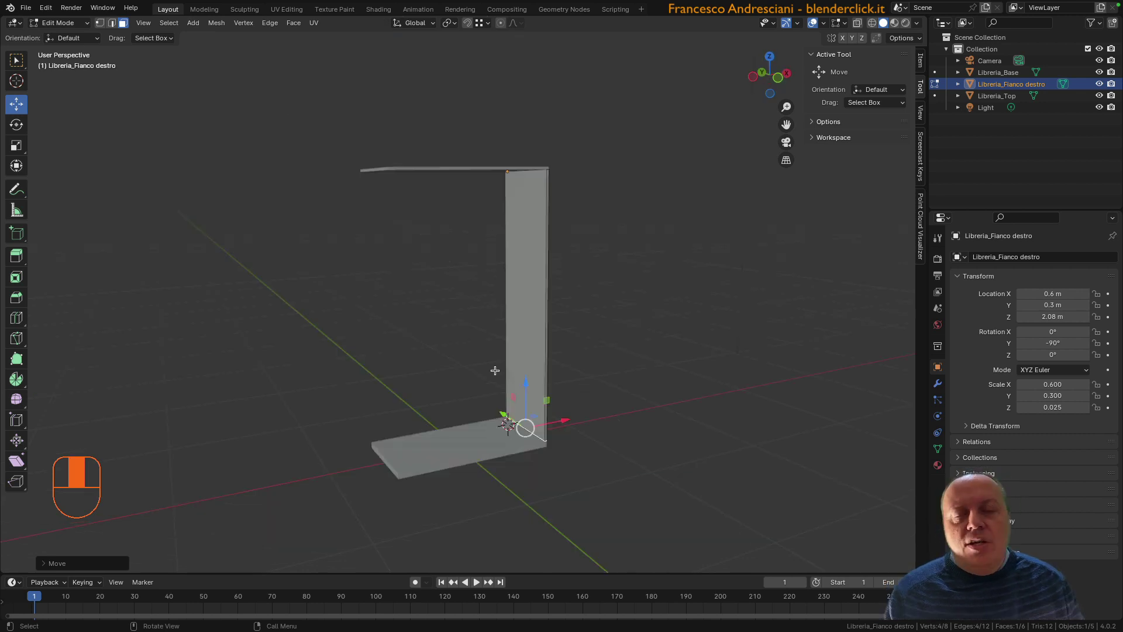
{"action": "key", "text": "Tab"}
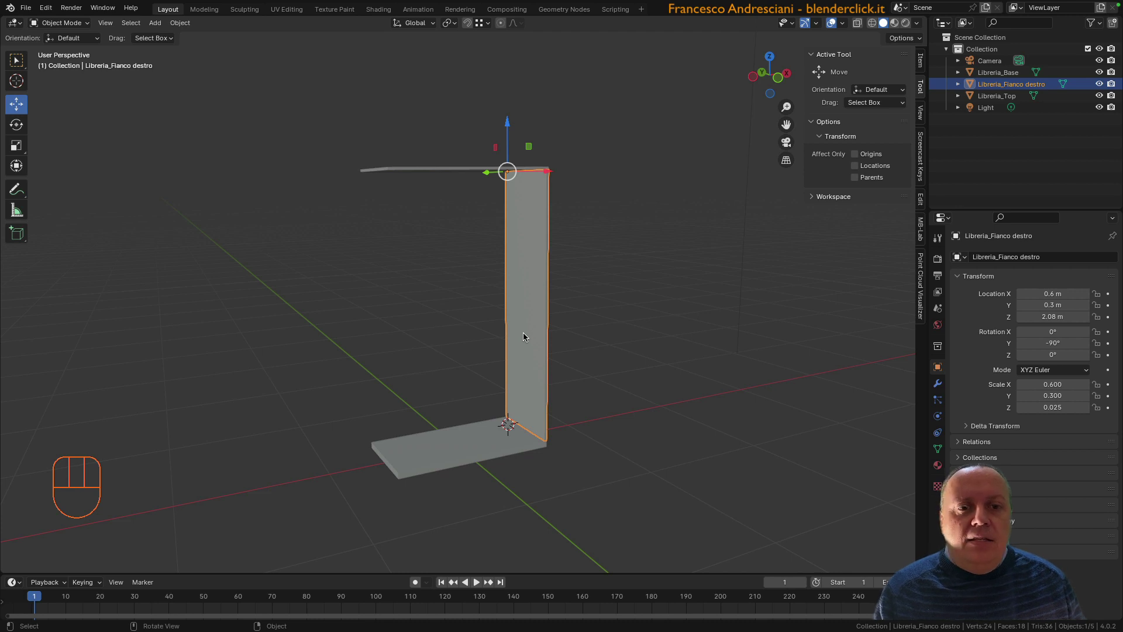
Step: Duplicate Libreria_Fianco destro in place and rename the copy as Libreria_Fianco sinistro
{"action": "key", "text": "shift+d"}
{"action": "right_click", "coordinate": [386, 357]}
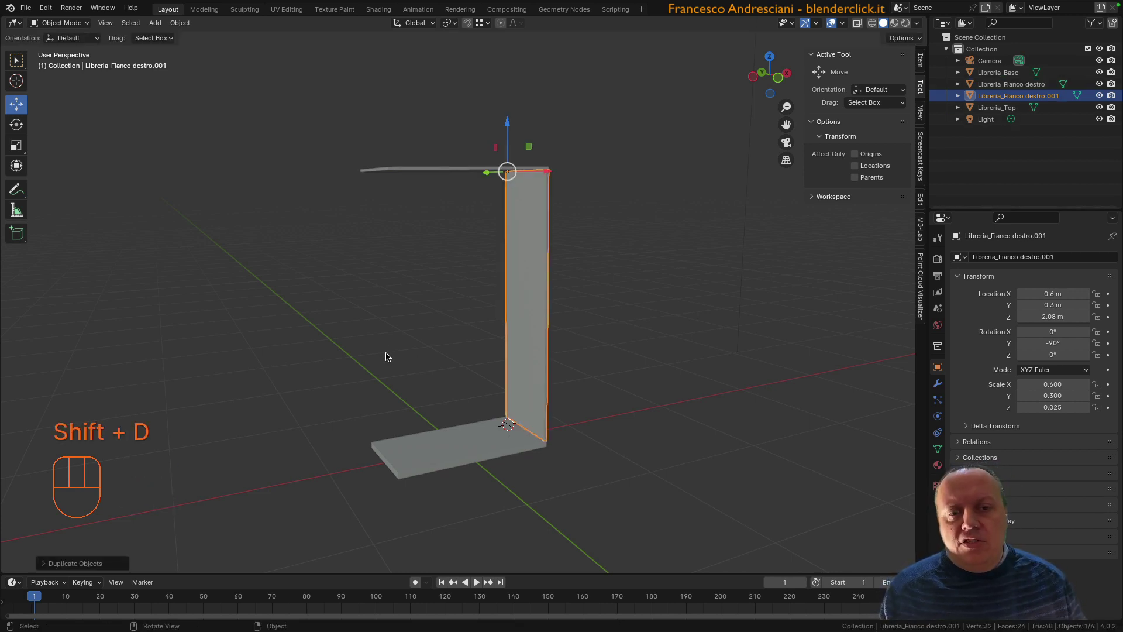
{"action": "double_click", "coordinate": [1067, 95]}
{"action": "key", "text": "BackSpace"}
{"action": "key", "text": "BackSpace"}
{"action": "key", "text": "BackSpace"}
{"action": "key", "text": "BackSpace"}
{"action": "key", "text": "BackSpace"}
{"action": "key", "text": "BackSpace"}
{"action": "key", "text": "BackSpace"}
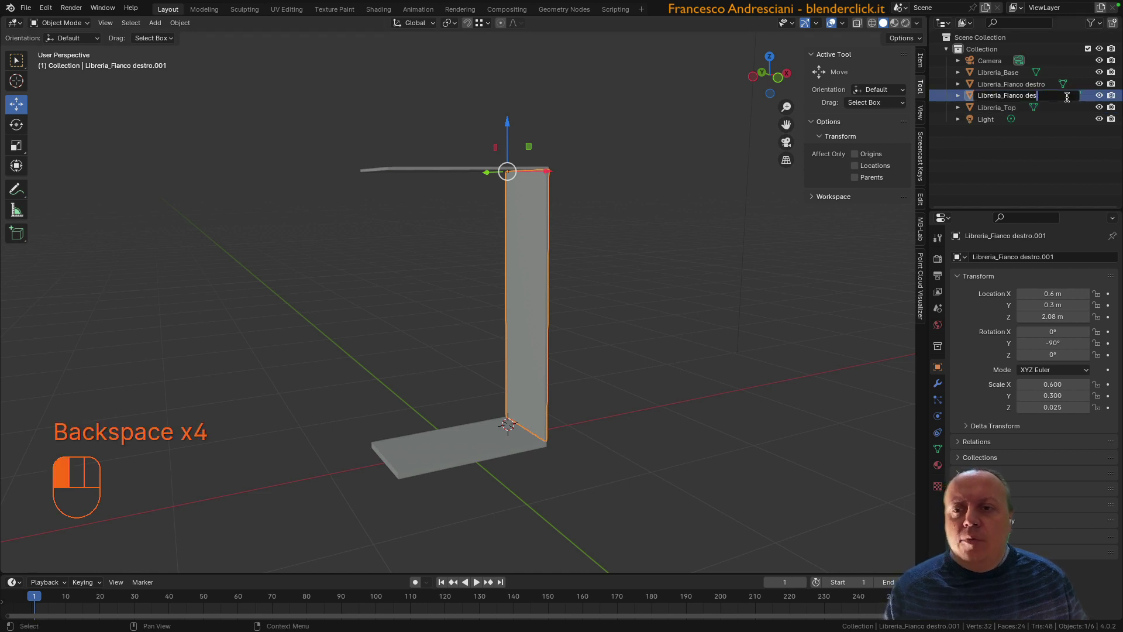
{"action": "key", "text": "BackSpace"}
{"action": "key", "text": "BackSpace"}
{"action": "key", "text": "BackSpace"}
{"action": "type", "text": "sinistro"}
{"action": "key", "text": "Return"}
Step: Try moving Libreria_Fianco sinistro along X to the opposite end of the top panel with temporary vertex snapping, and undo the move
{"action": "scroll", "coordinate": [462, 218], "scroll_direction": "up", "scroll_amount": 3}
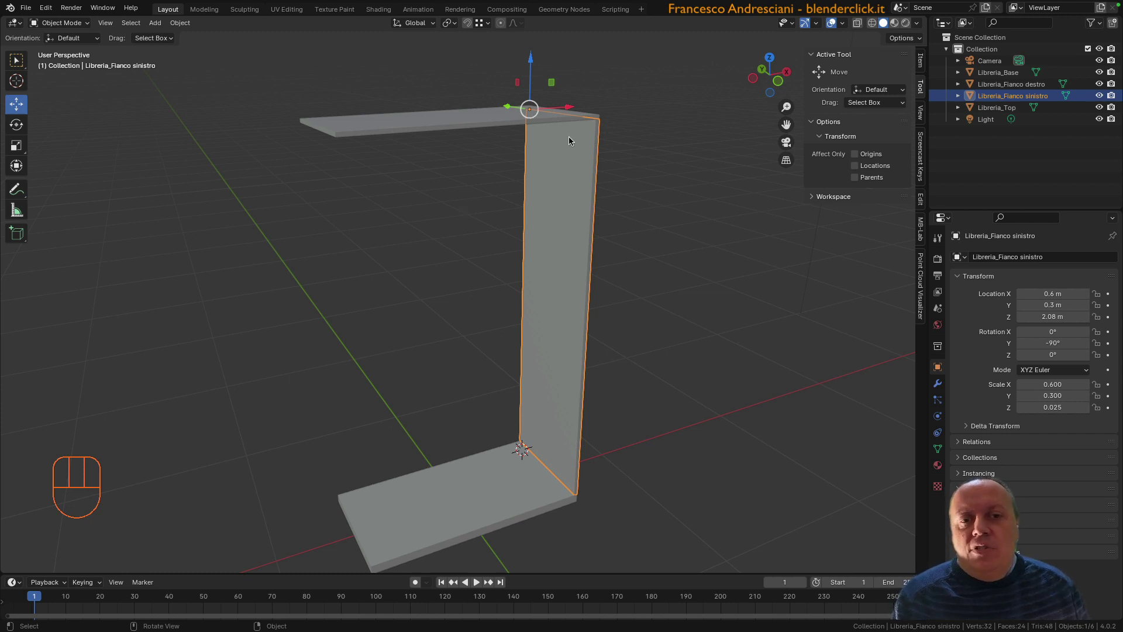
{"action": "left_click_drag", "start_coordinate": [569, 110], "coordinate": [340, 139]}
{"action": "scroll", "coordinate": [409, 230], "scroll_direction": "up", "scroll_amount": 3}
{"action": "middle_click_drag", "start_coordinate": [404, 218], "coordinate": [503, 343], "text": "shift"}
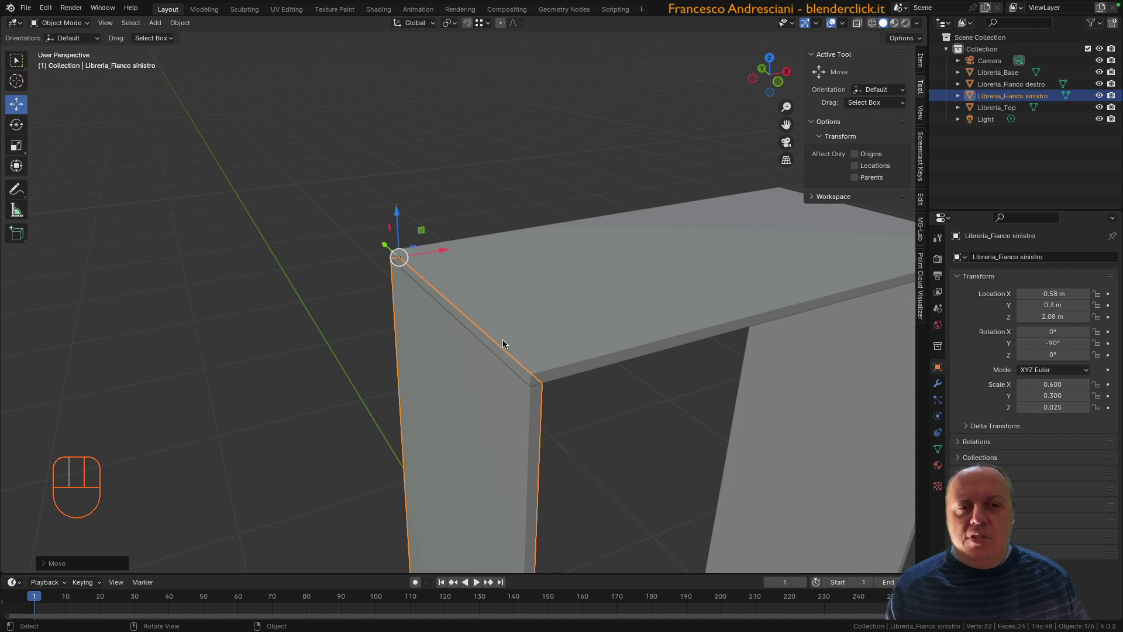
{"action": "scroll", "coordinate": [491, 286], "scroll_direction": "down", "scroll_amount": 4}
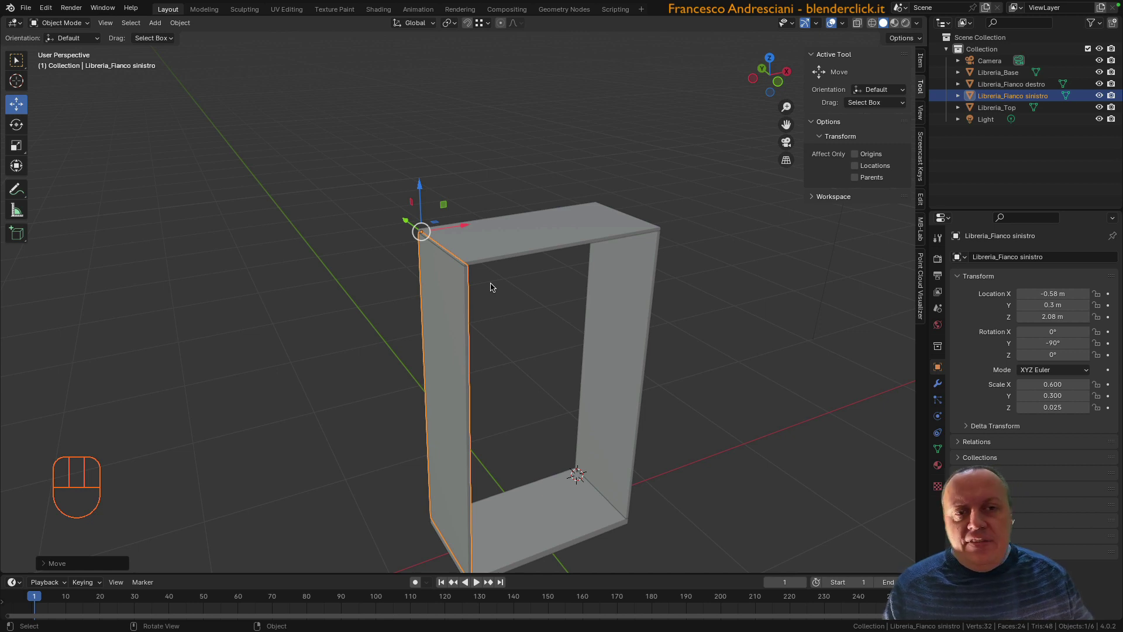
{"action": "key", "text": "ctrl+z"}
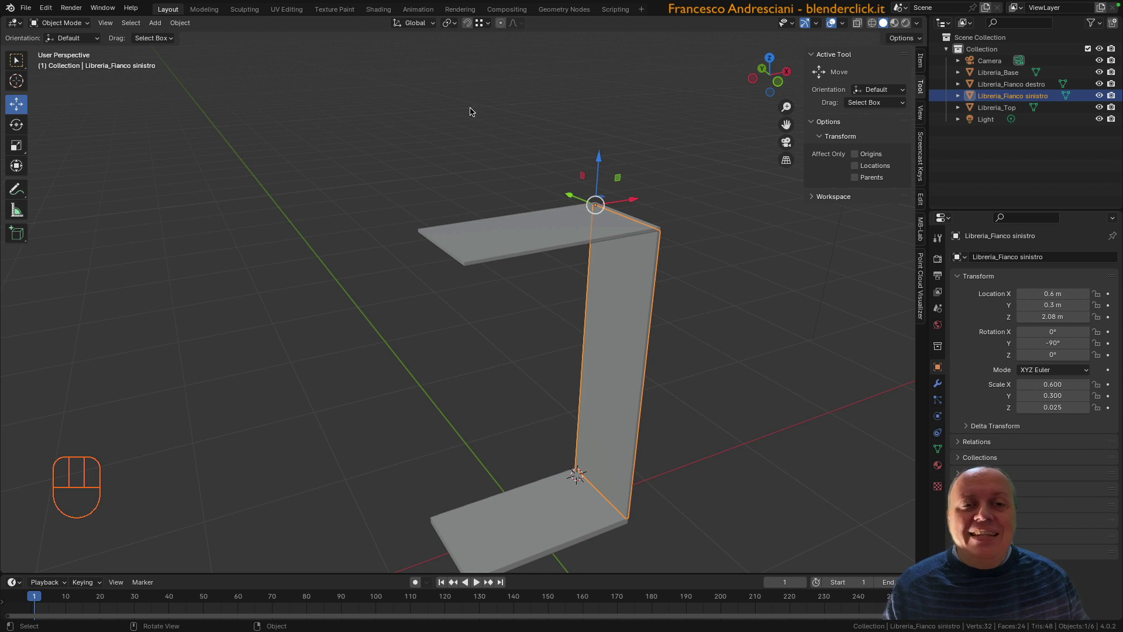
Step: Enable snapping, move Libreria_Fianco sinistro -1.18 m along X onto the top panel's opposite corner vertex, and disable snapping
{"action": "left_click", "coordinate": [467, 25]}
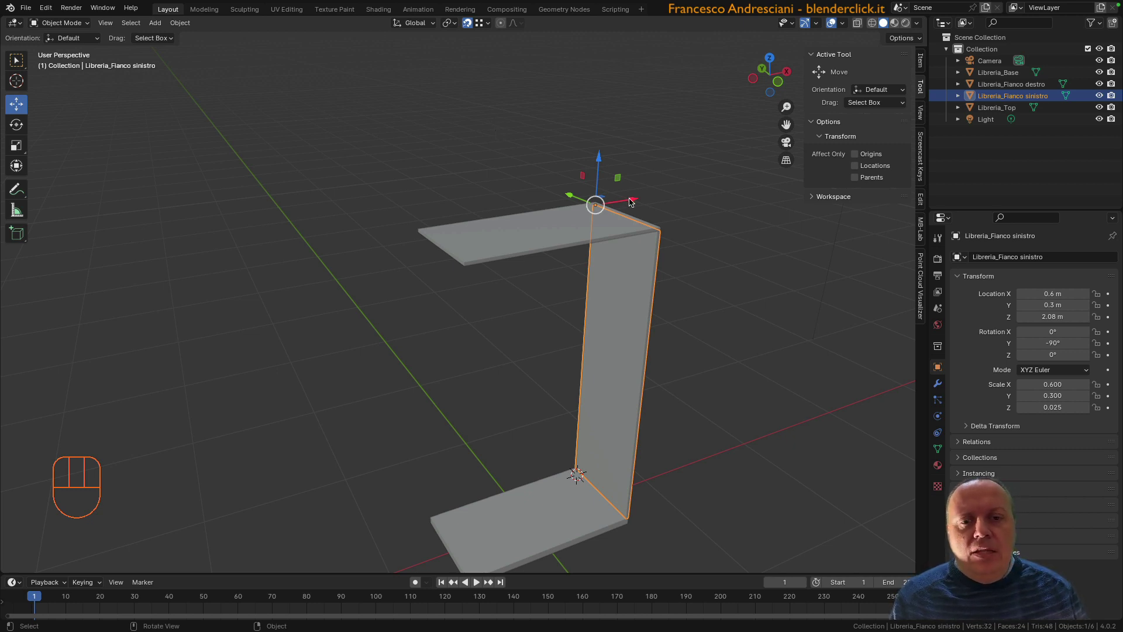
{"action": "left_click_drag", "start_coordinate": [632, 200], "coordinate": [466, 269]}
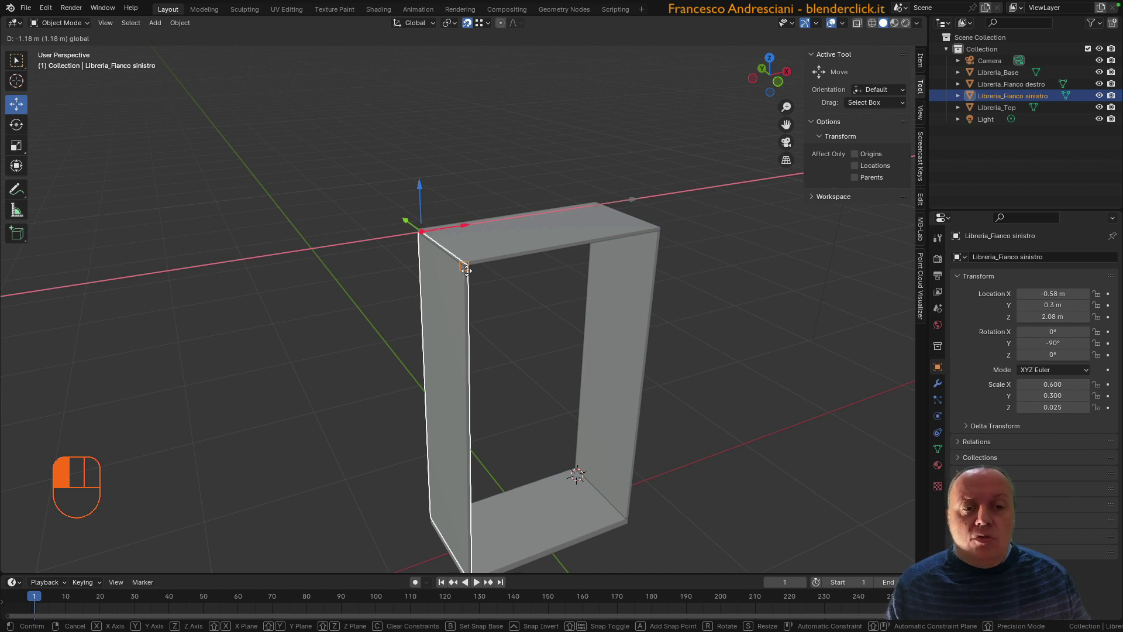
{"action": "mouse_move", "coordinate": [466, 270]}
{"action": "left_mouse_down"}
{"action": "mouse_move", "coordinate": [413, 283]}
{"action": "mouse_move", "coordinate": [444, 290]}
{"action": "mouse_move", "coordinate": [494, 200]}
{"action": "mouse_move", "coordinate": [464, 91]}
{"action": "mouse_move", "coordinate": [464, 29]}
{"action": "mouse_move", "coordinate": [499, 231]}
{"action": "mouse_move", "coordinate": [494, 267]}
{"action": "mouse_move", "coordinate": [473, 273]}
{"action": "left_mouse_up"}
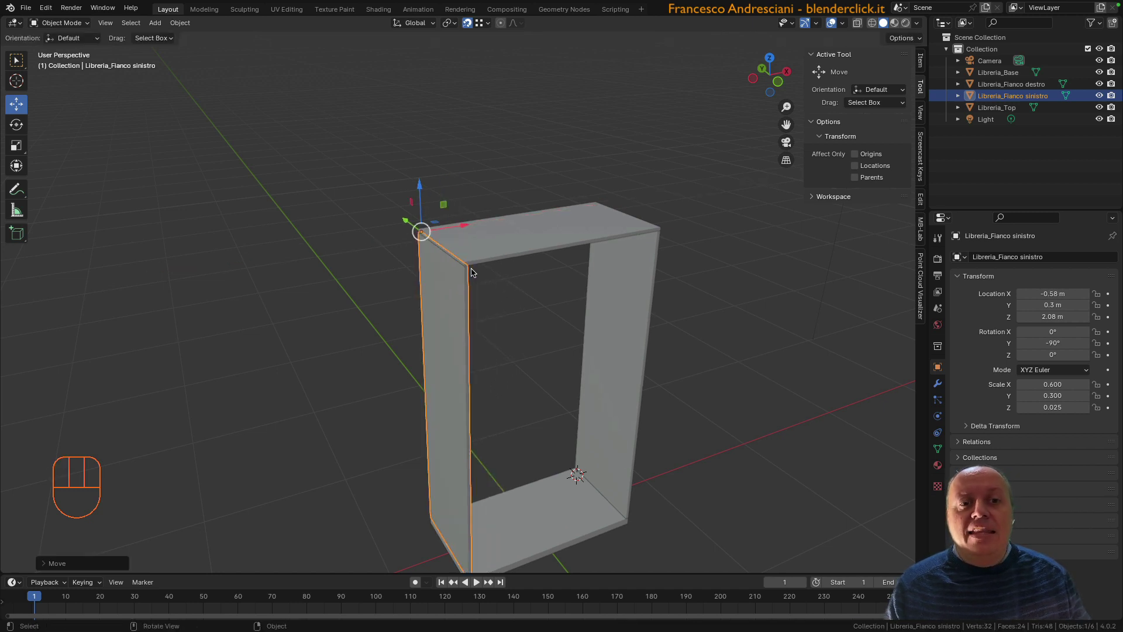
{"action": "left_click", "coordinate": [467, 23]}
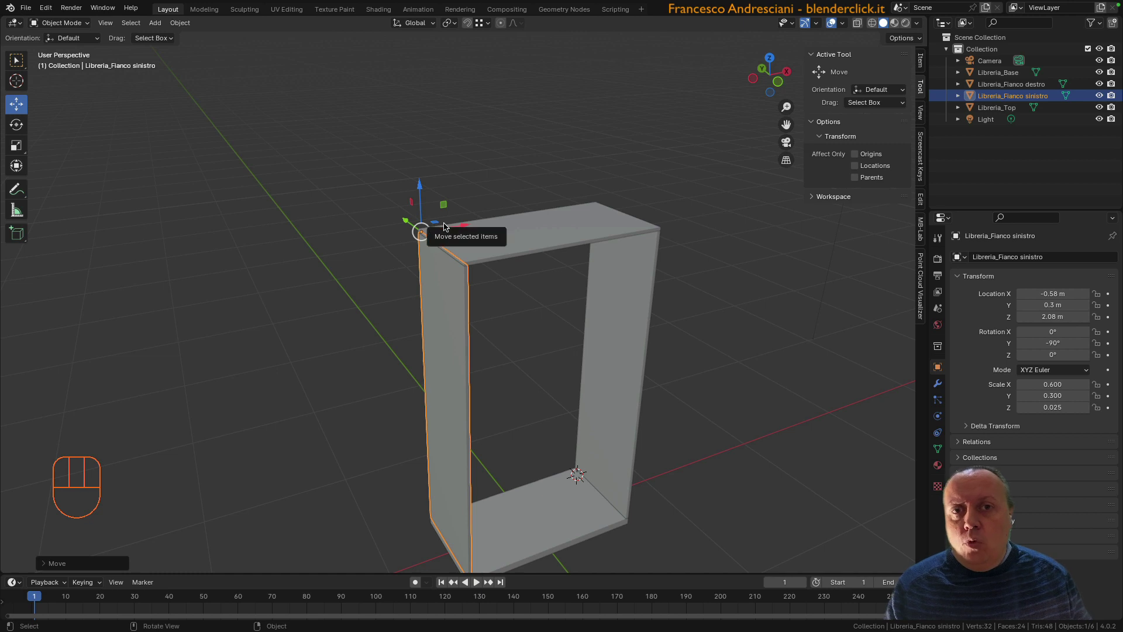
Step: Move Libreria_Fianco sinistro freely away from the corner to about X -0.13 m, Y 0.20 m, Z 2.31 m
{"action": "scroll", "coordinate": [359, 180], "scroll_direction": "up", "scroll_amount": 2}
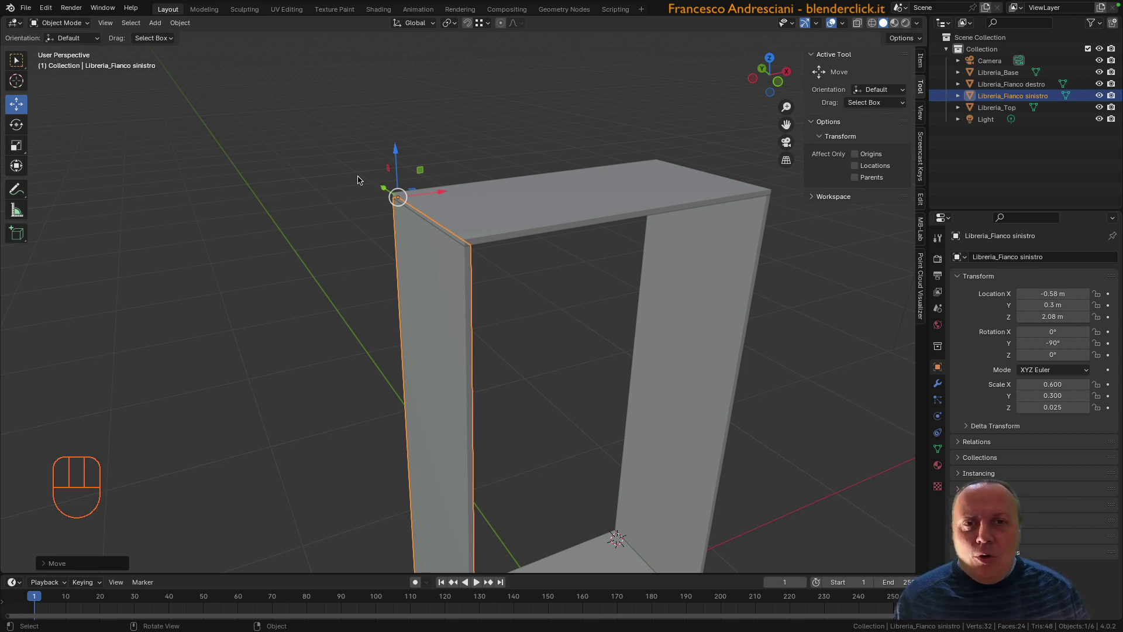
{"action": "left_click_drag", "start_coordinate": [397, 197], "coordinate": [523, 125]}
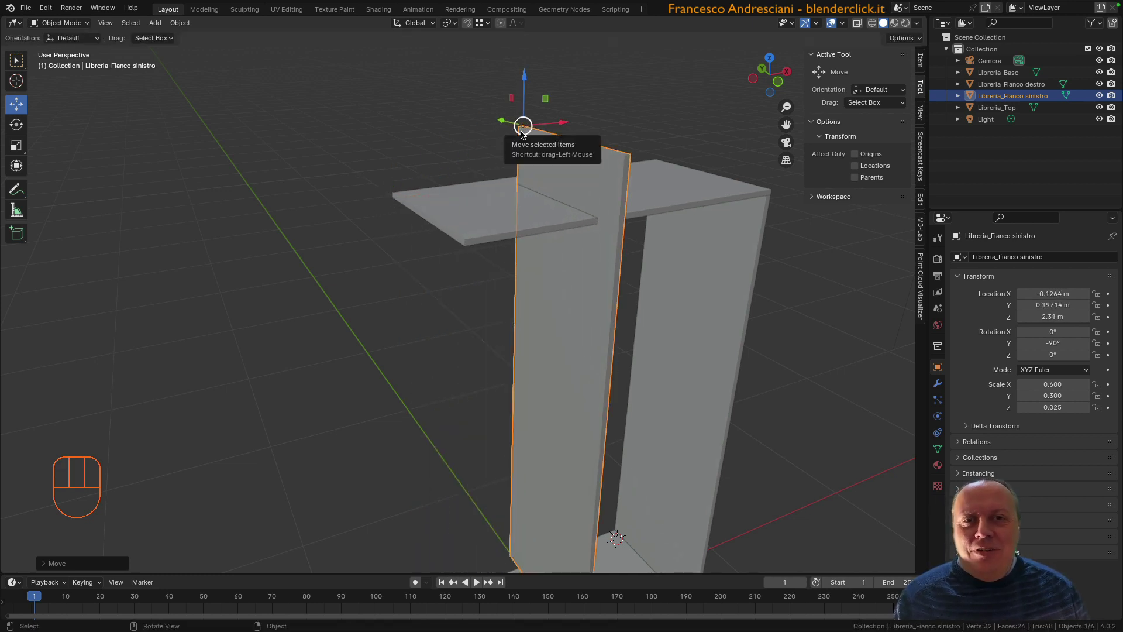
Step: Move Libreria_Fianco sinistro from a snap base point on its upper outer front corner onto Libreria_Top's lower front corner vertex at the unsupported end
{"action": "scroll", "coordinate": [504, 213], "scroll_direction": "up", "scroll_amount": 3}
{"action": "middle_click_drag", "start_coordinate": [504, 213], "coordinate": [434, 299], "text": "shift"}
{"action": "middle_click_drag", "start_coordinate": [485, 233], "coordinate": [497, 232]}
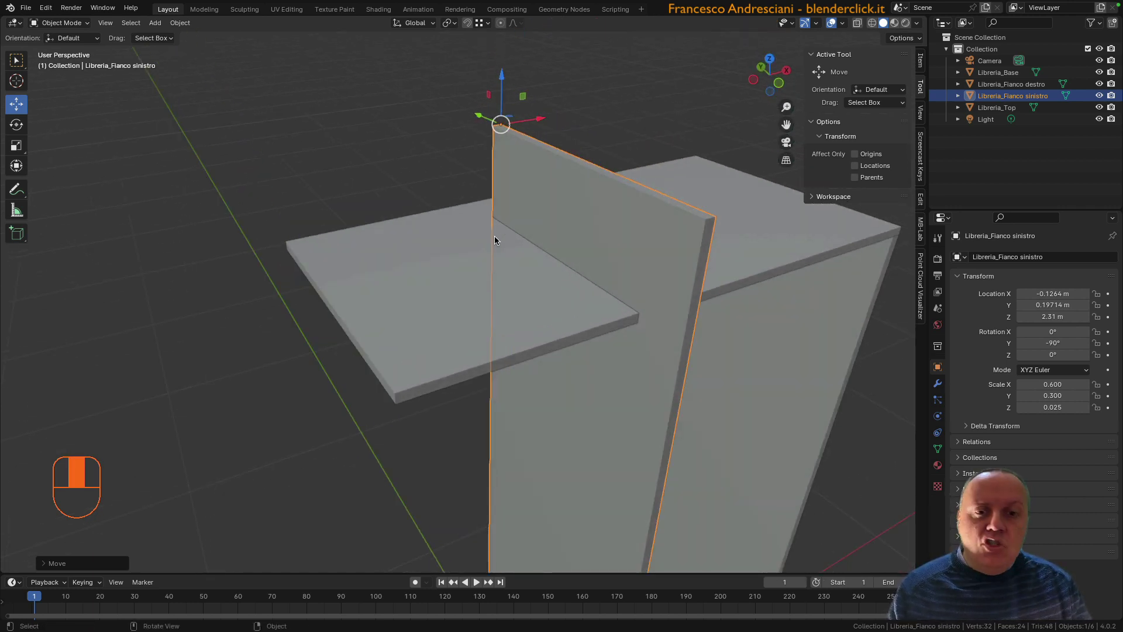
{"action": "key", "text": "g"}
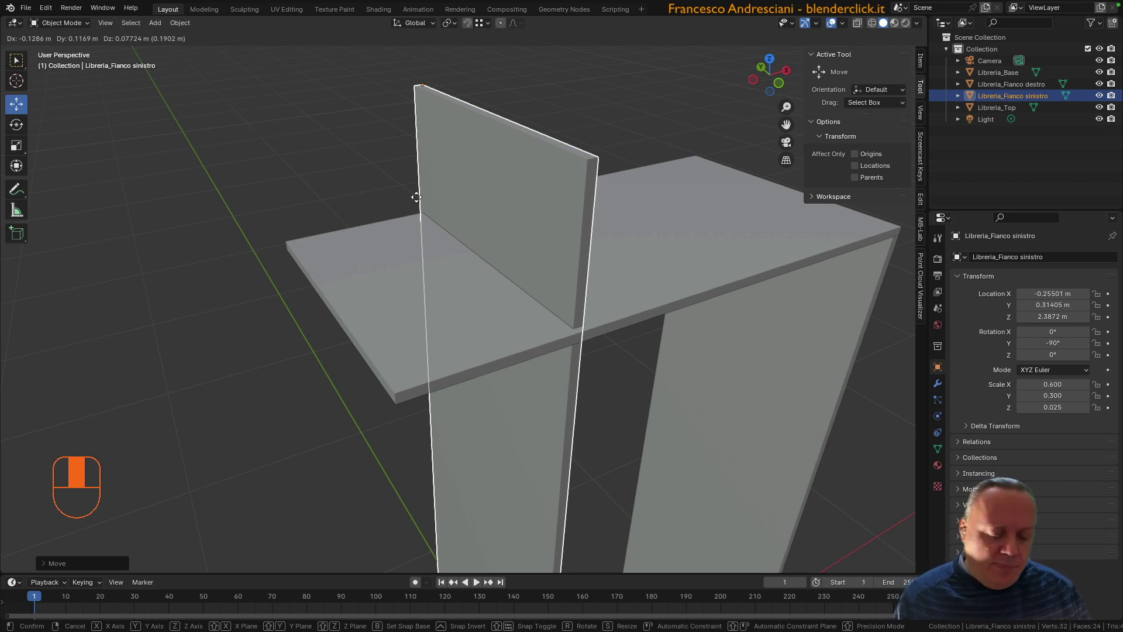
{"action": "key", "text": "b"}
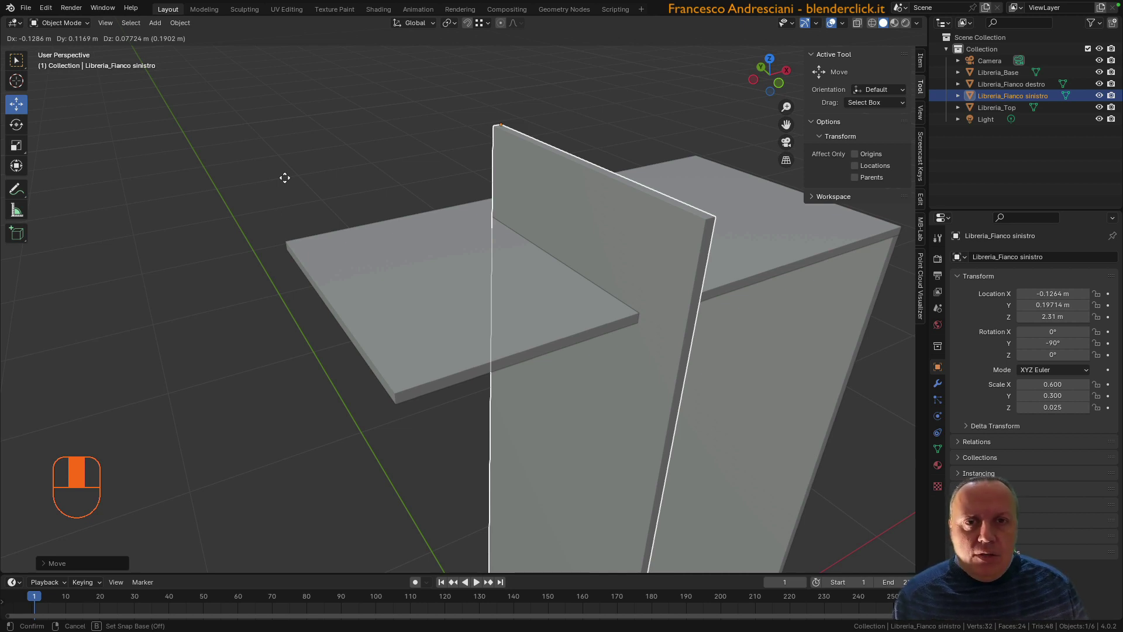
{"action": "key", "text": "ctrl"}
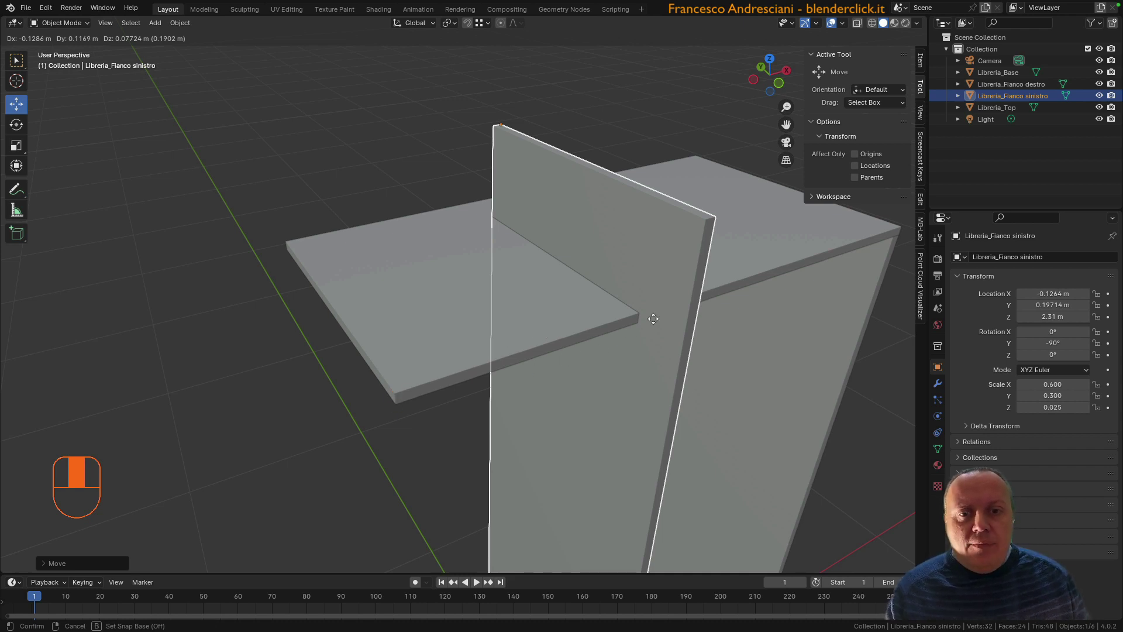
{"action": "key", "text": "ctrl"}
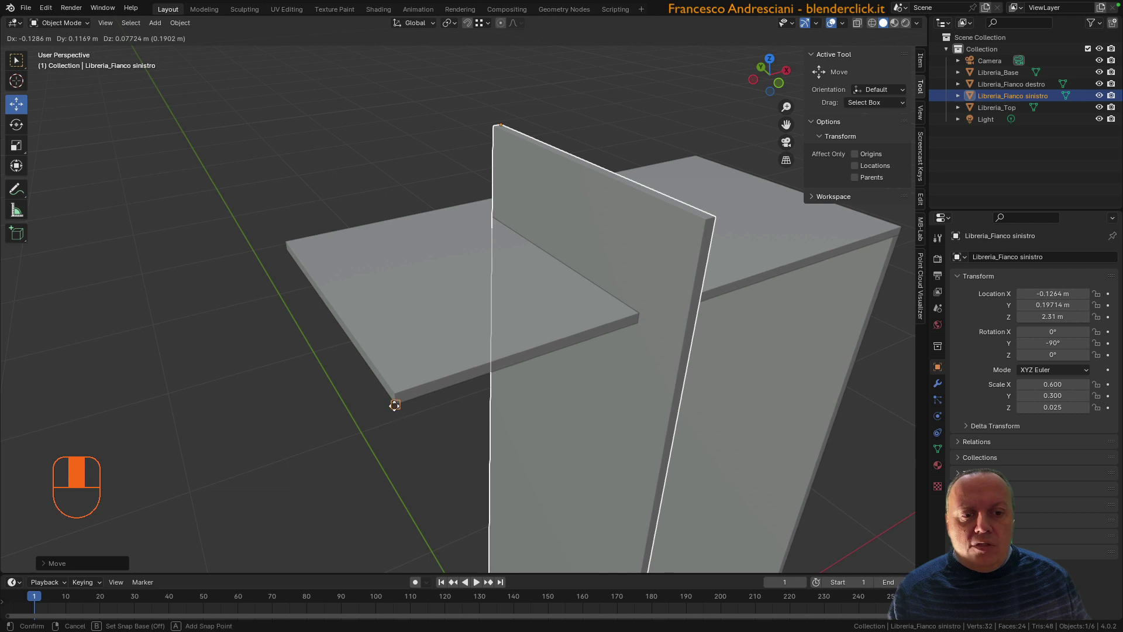
{"action": "left_click", "coordinate": [705, 220]}
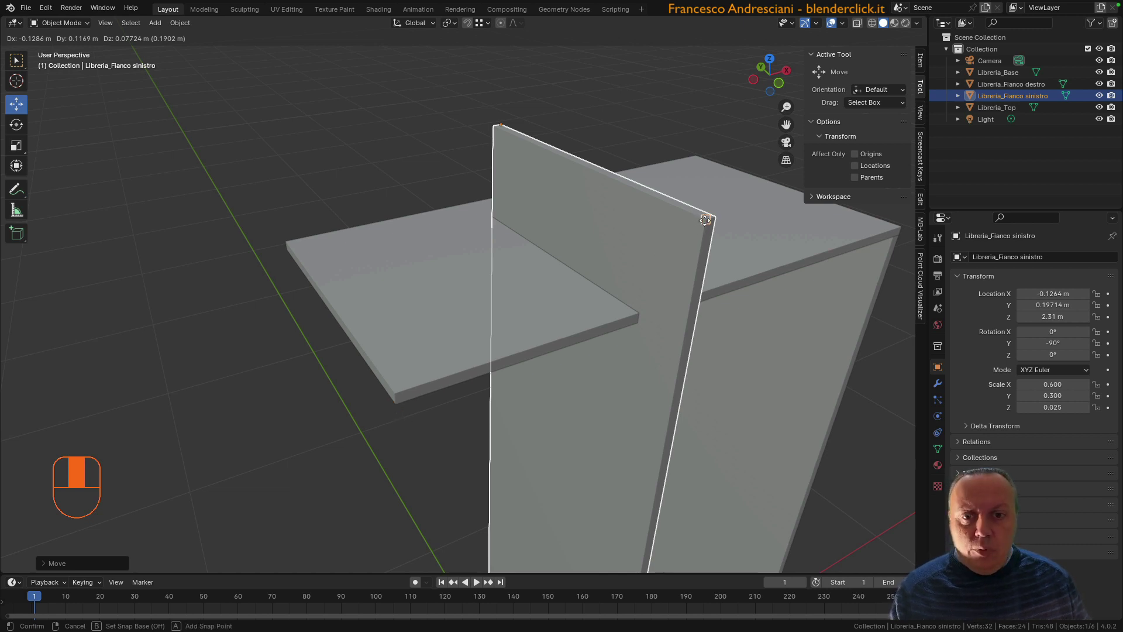
{"action": "left_click_drag", "start_coordinate": [590, 212], "coordinate": [395, 405]}
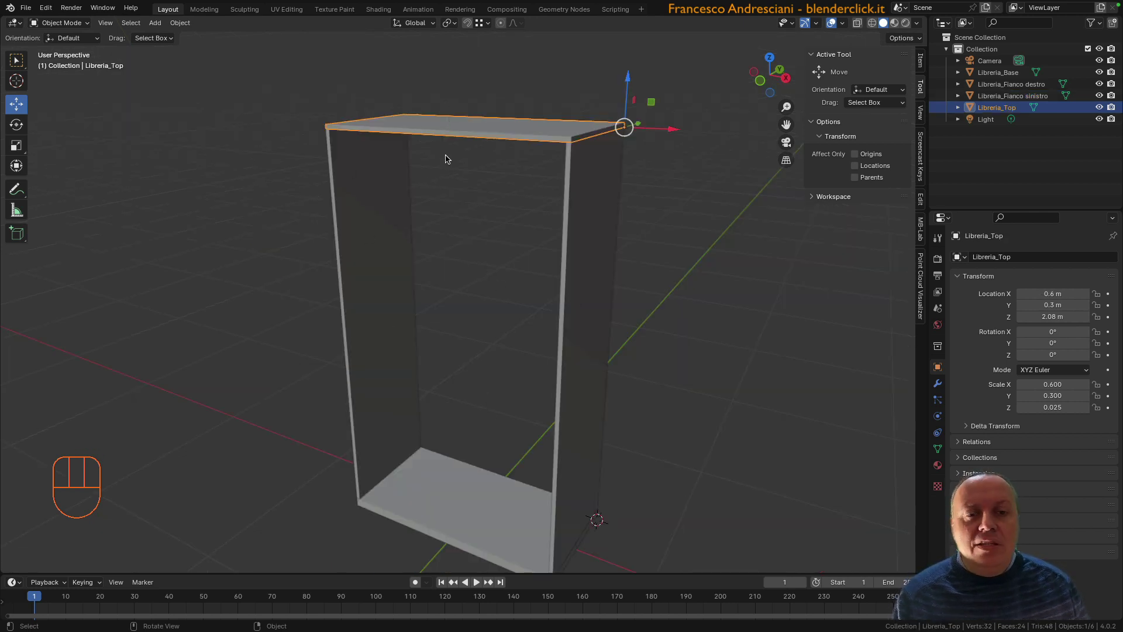
Step: Duplicate Libreria_Top in place and rename the copy as Libreria_Mensola 1
{"action": "key", "text": "shift"}
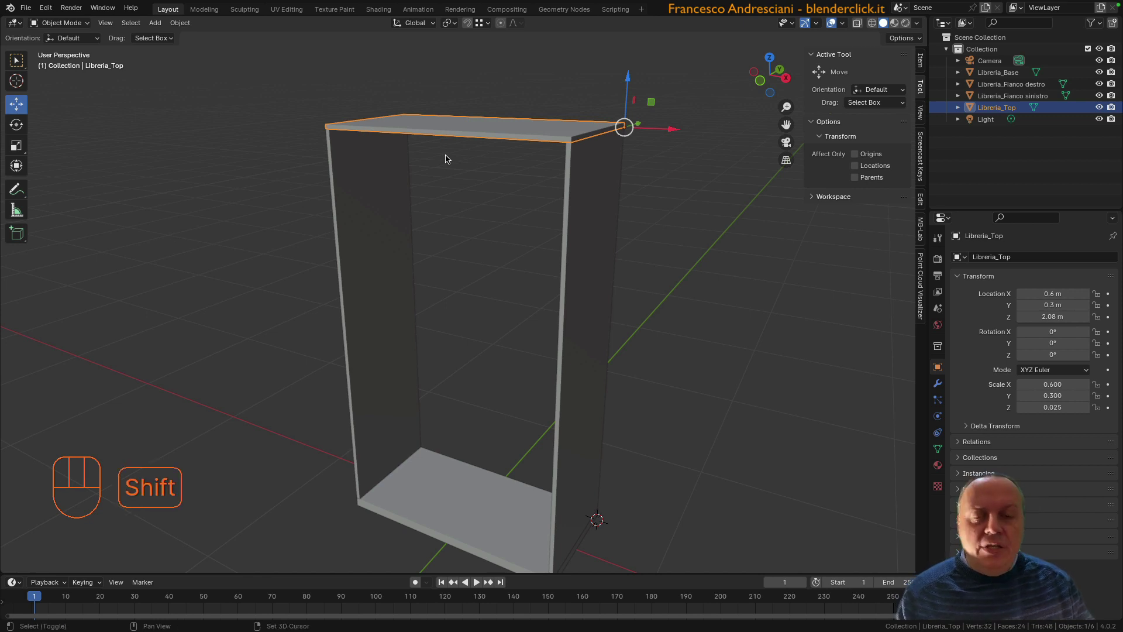
{"action": "key", "text": "shift+d"}
{"action": "right_click", "coordinate": [387, 255]}
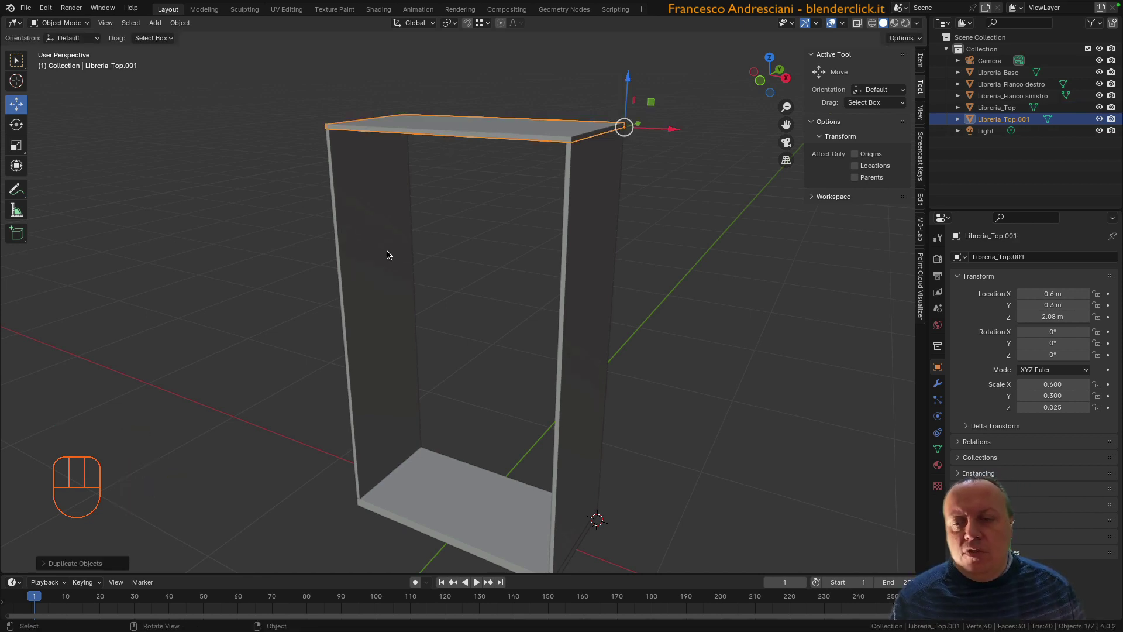
{"action": "double_click", "coordinate": [996, 120]}
{"action": "left_click", "coordinate": [1032, 121]}
{"action": "key", "text": "BackSpace"}
{"action": "key", "text": "BackSpace"}
{"action": "key", "text": "BackSpace"}
{"action": "key", "text": "BackSpace"}
{"action": "key", "text": "BackSpace"}
{"action": "key", "text": "BackSpace"}
{"action": "key", "text": "BackSpace"}
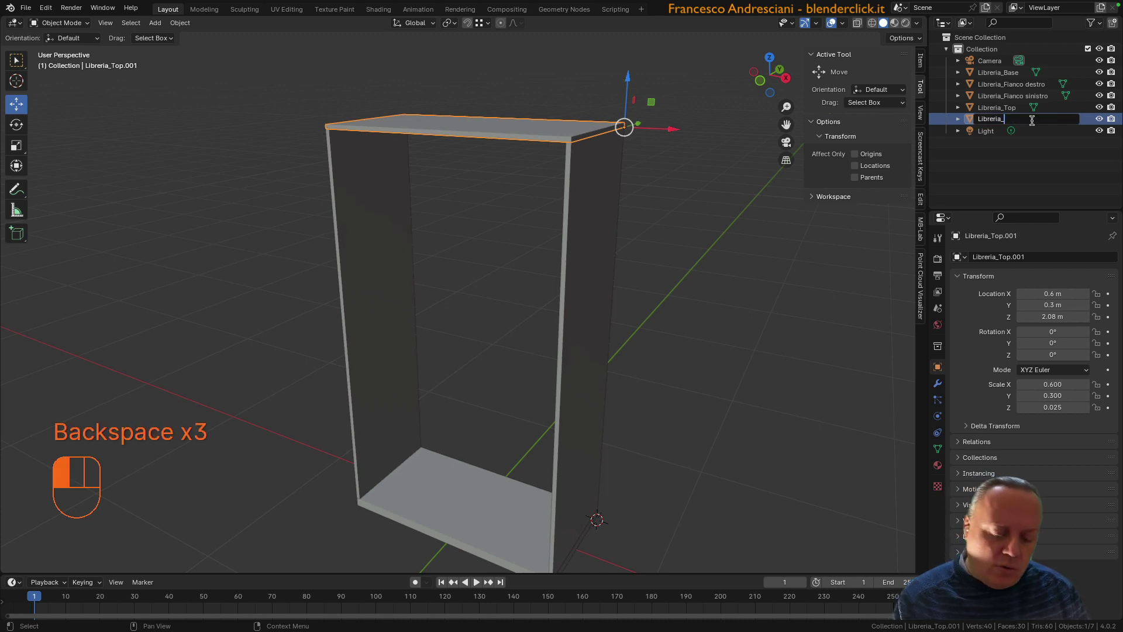
{"action": "type", "text": "M"}
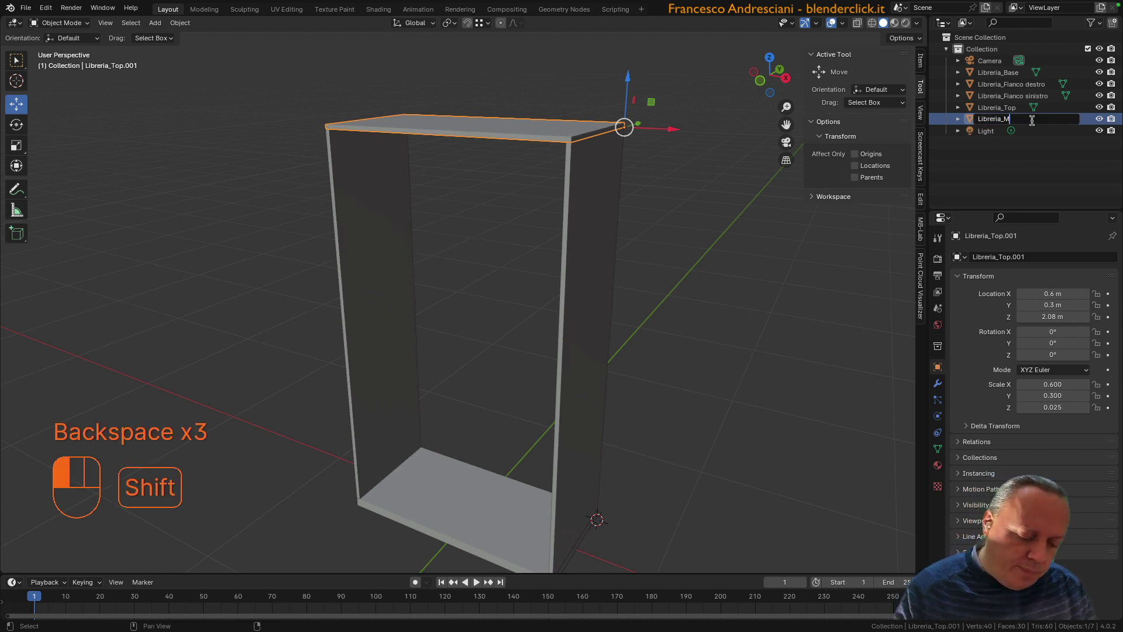
{"action": "type", "text": "ensola 1"}
{"action": "key", "text": "Return"}
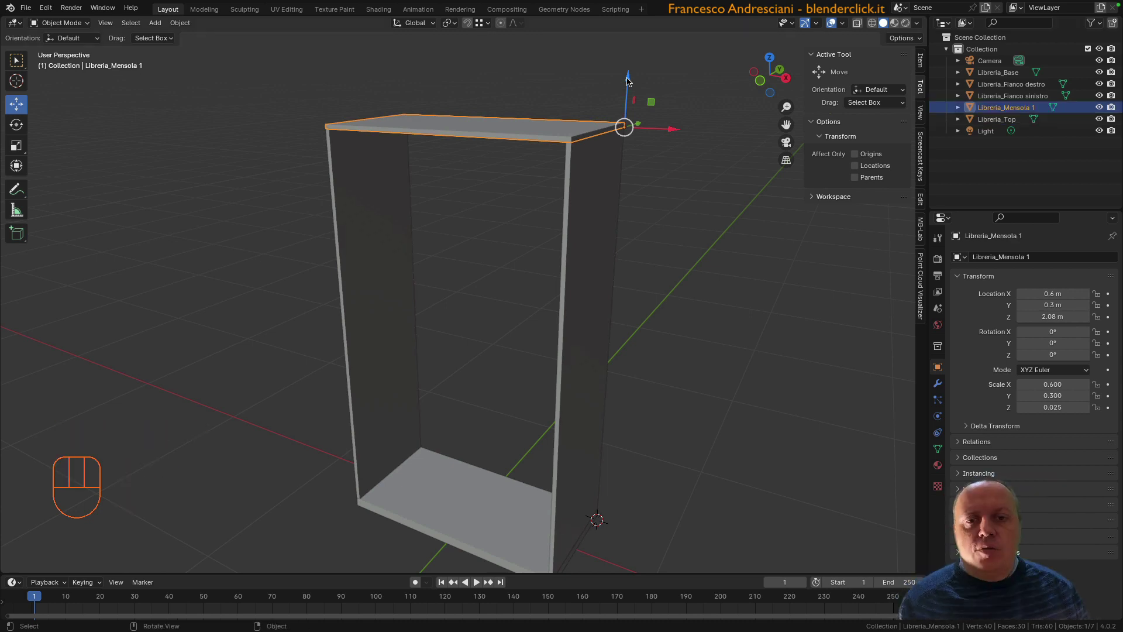
Step: Move Libreria_Mensola 1 -0.4 m along Z
{"action": "left_click_drag", "start_coordinate": [628, 81], "coordinate": [619, 187]}
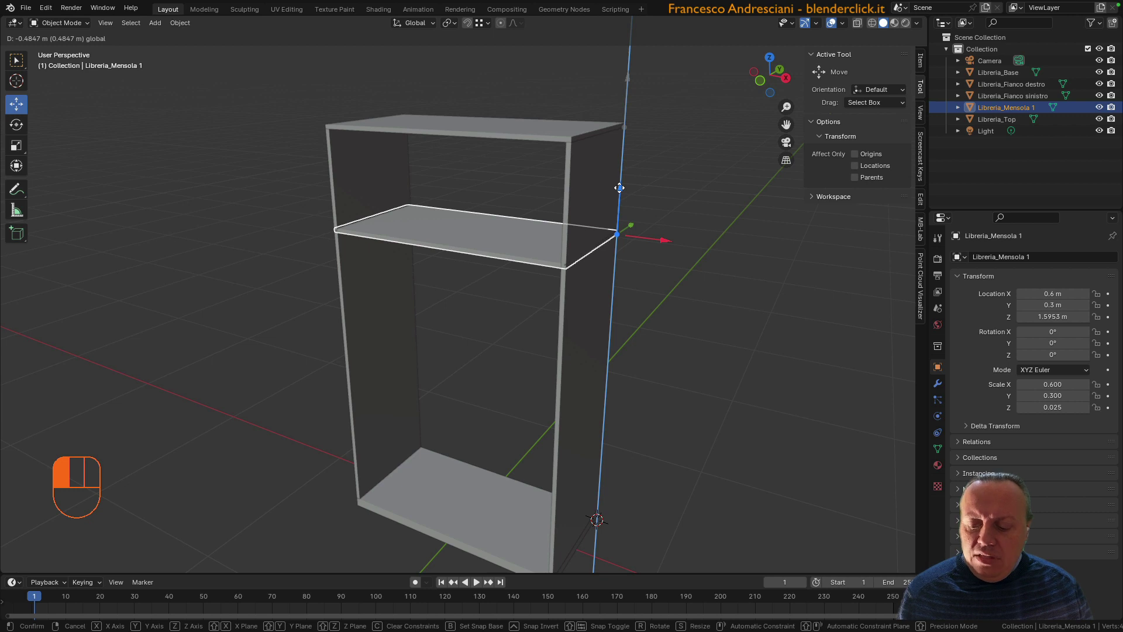
{"action": "type", "text": "0.4"}
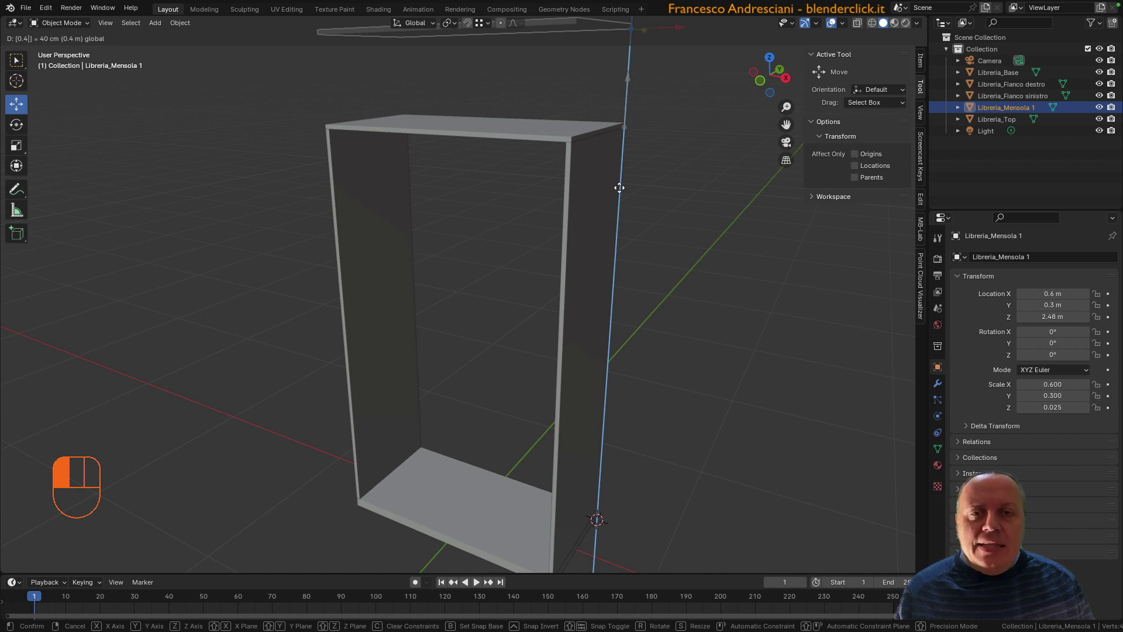
{"action": "key", "text": "minus"}
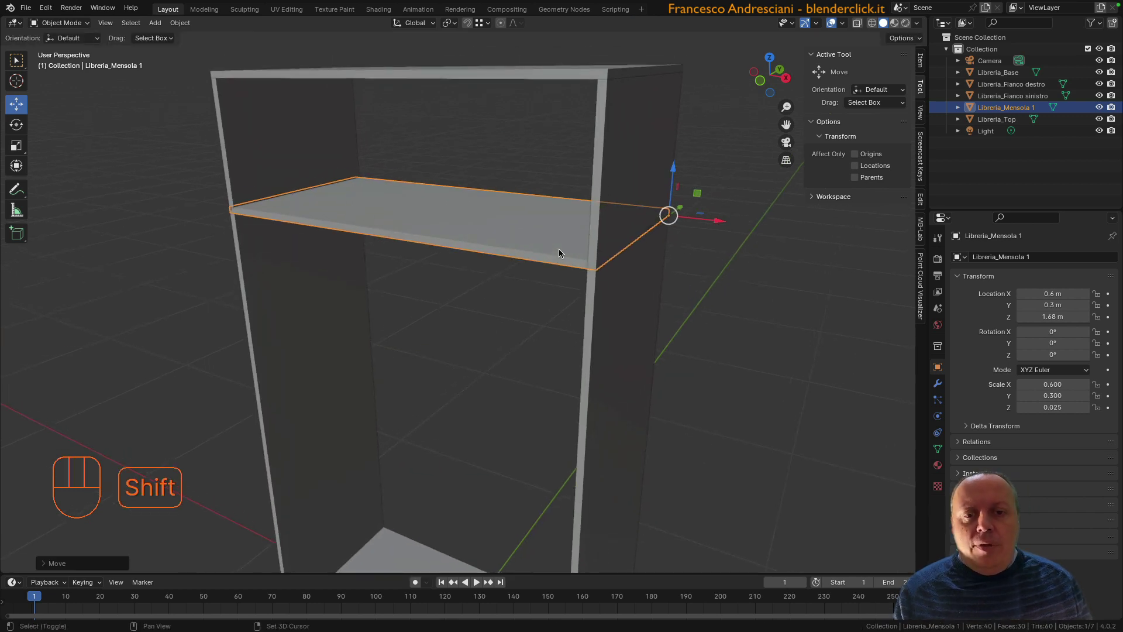
Step: In Edit Mode, move Libreria_Mensola 1's +X end face -0.02 m along X, snapping it to the inner corner vertex of Libreria_Fianco destro
{"action": "middle_click_drag", "start_coordinate": [564, 220], "coordinate": [537, 228]}
{"action": "scroll", "coordinate": [609, 191], "scroll_direction": "up", "scroll_amount": 6}
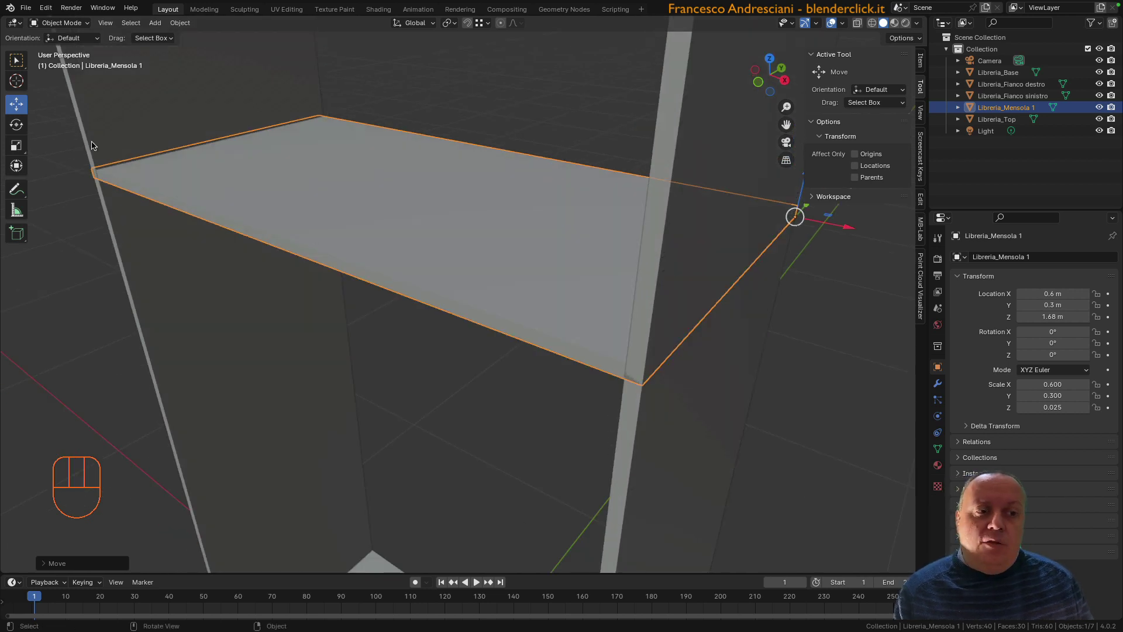
{"action": "scroll", "coordinate": [445, 288], "scroll_direction": "down", "scroll_amount": 5}
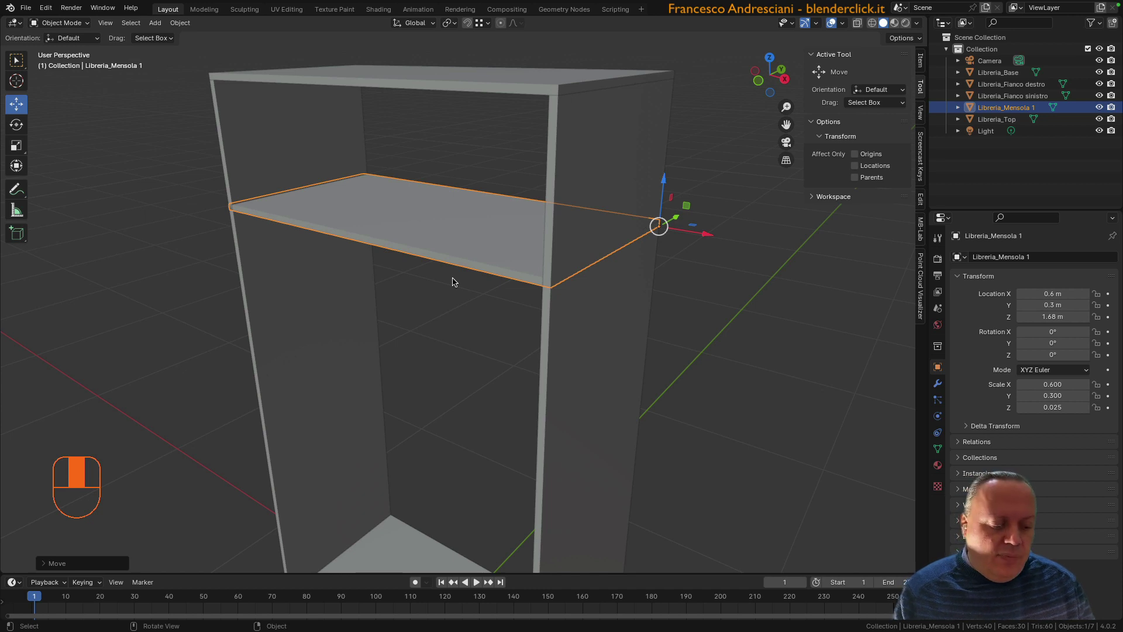
{"action": "key", "text": "Tab"}
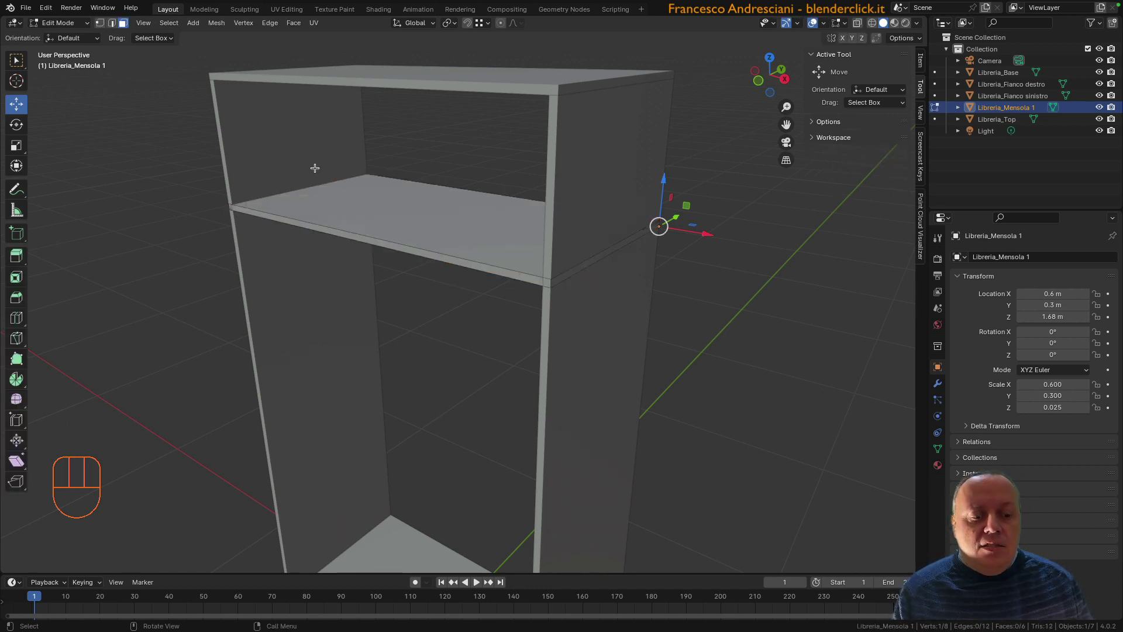
{"action": "key", "text": "3"}
{"action": "left_click", "coordinate": [608, 258]}
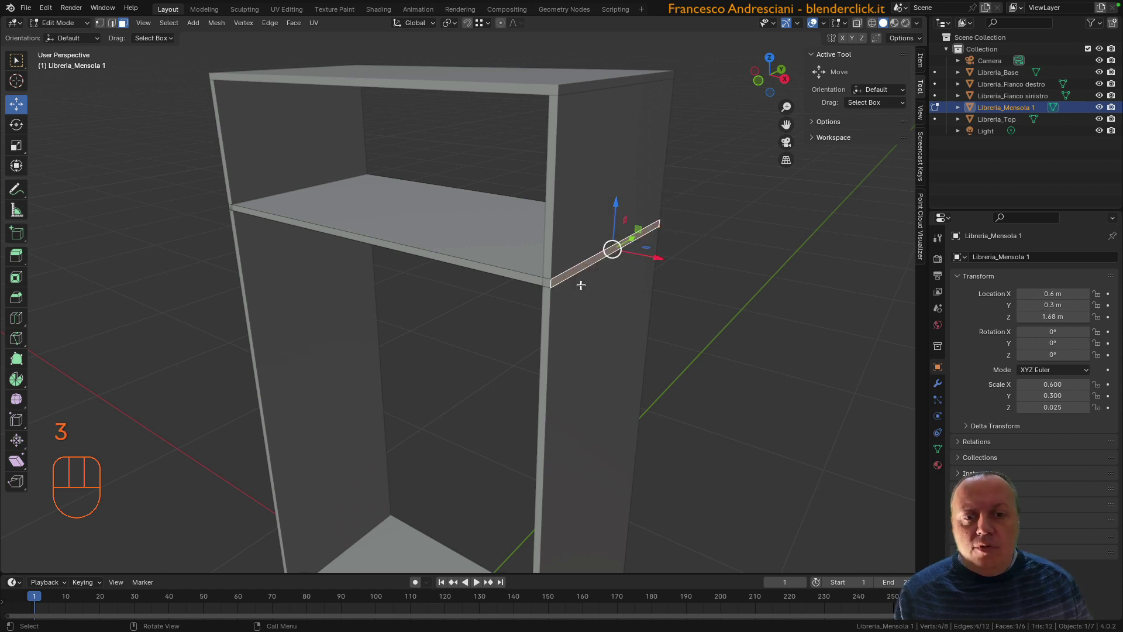
{"action": "scroll", "coordinate": [581, 281], "scroll_direction": "up", "scroll_amount": 2}
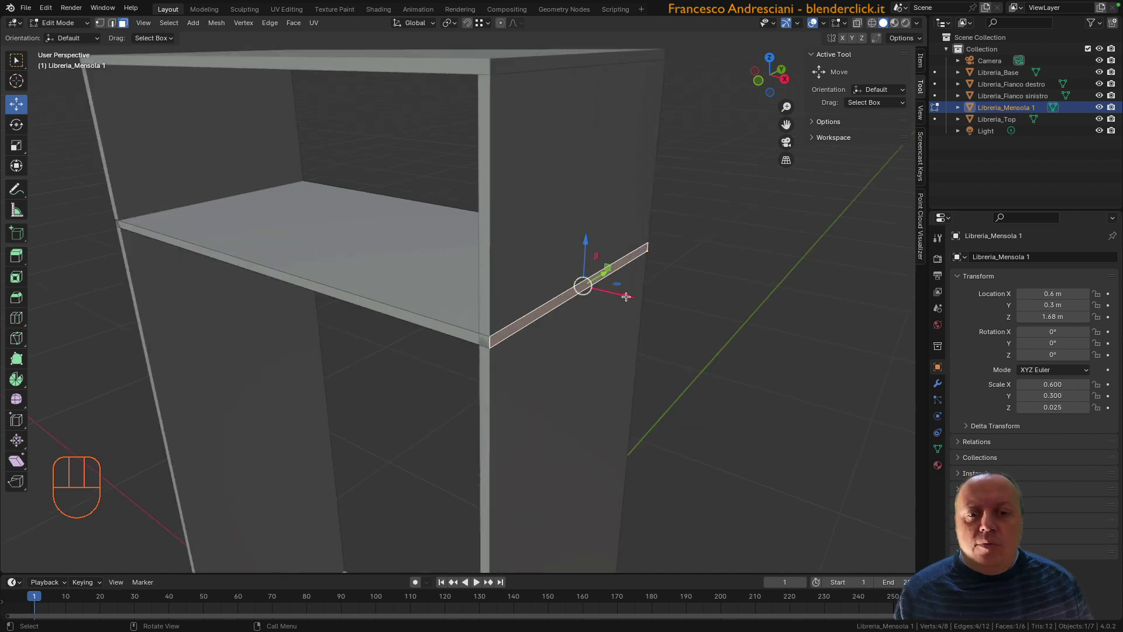
{"action": "left_click_drag", "start_coordinate": [624, 296], "coordinate": [477, 75]}
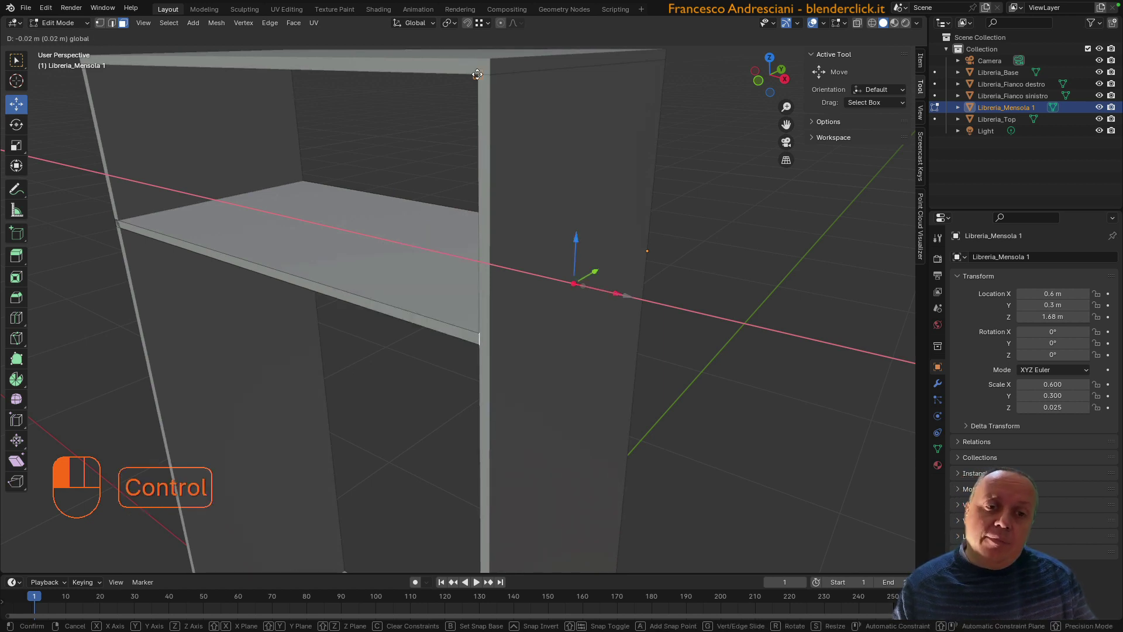
{"action": "left_click_drag", "start_coordinate": [478, 74], "coordinate": [477, 75], "text": "ctrl"}
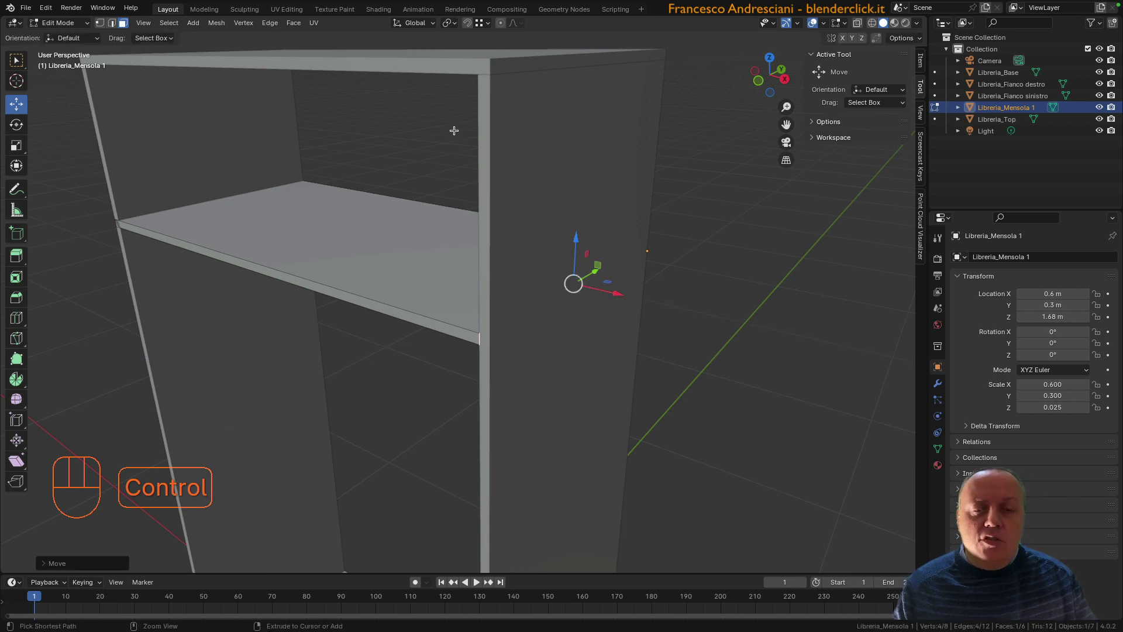
Step: Snap Libreria_Mensola 1's opposite end face along X to the inner corner vertex of Libreria_Fianco sinistro and return to Object Mode
{"action": "middle_click_drag", "start_coordinate": [270, 271], "coordinate": [419, 263]}
{"action": "left_click", "coordinate": [399, 259]}
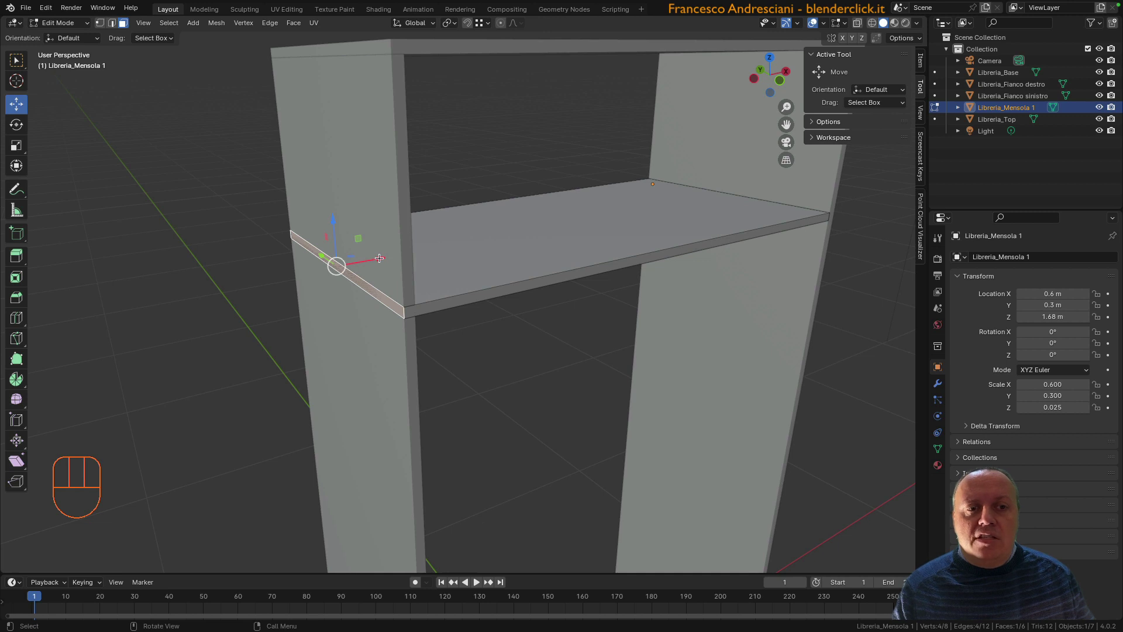
{"action": "left_click_drag", "start_coordinate": [379, 258], "coordinate": [404, 54]}
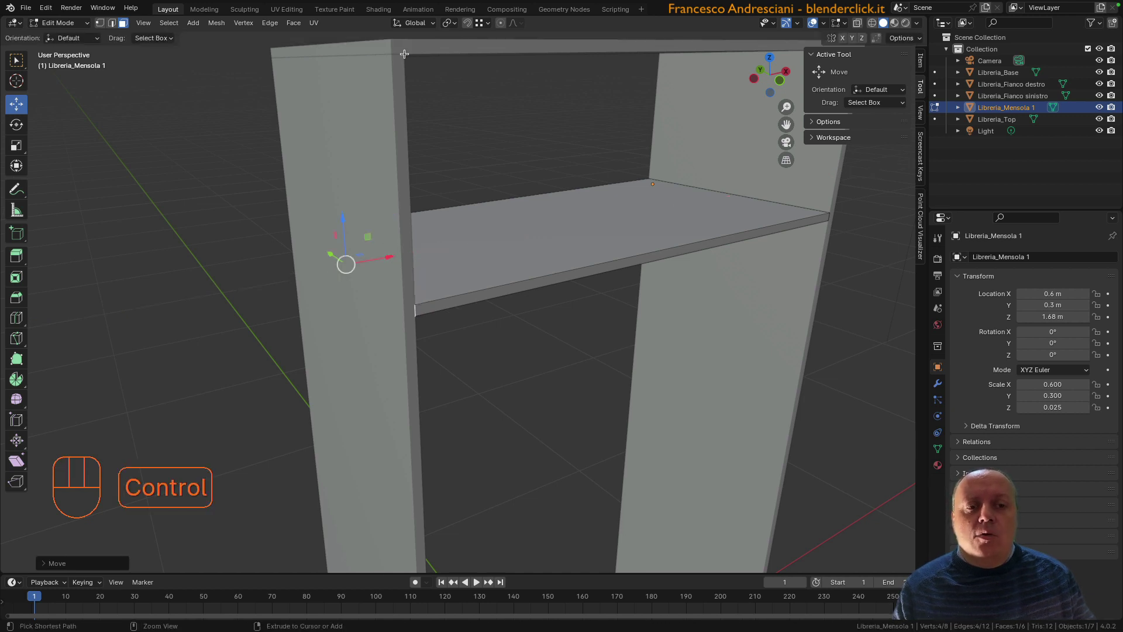
{"action": "middle_click_drag", "start_coordinate": [405, 54], "coordinate": [396, 274]}
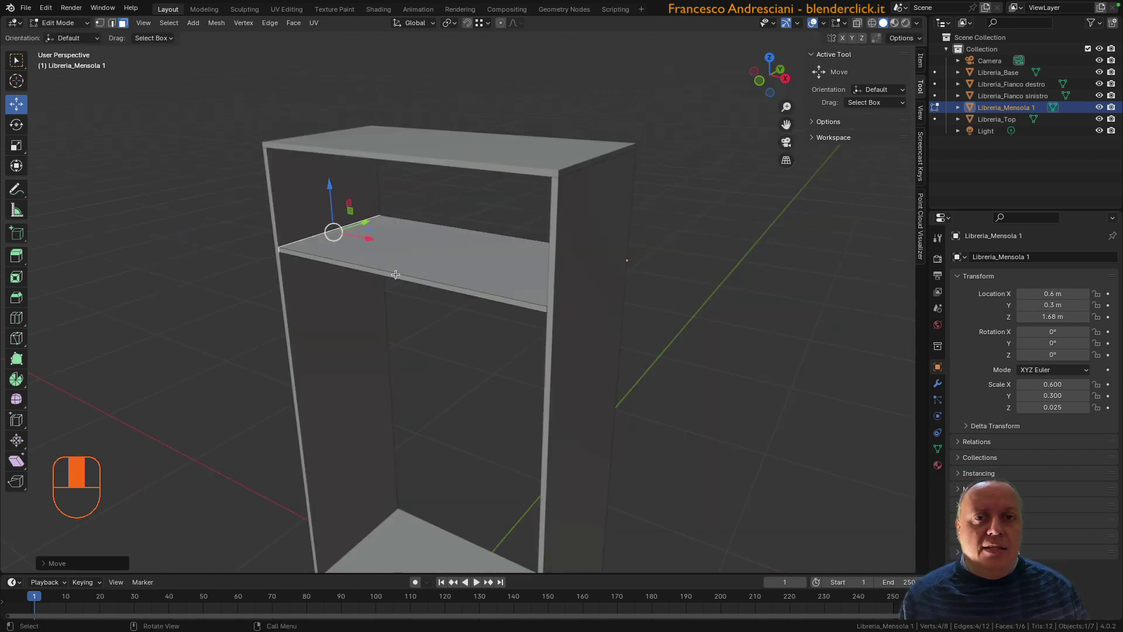
{"action": "key", "text": "Tab"}
{"action": "scroll", "coordinate": [398, 304], "scroll_direction": "down", "scroll_amount": 2}
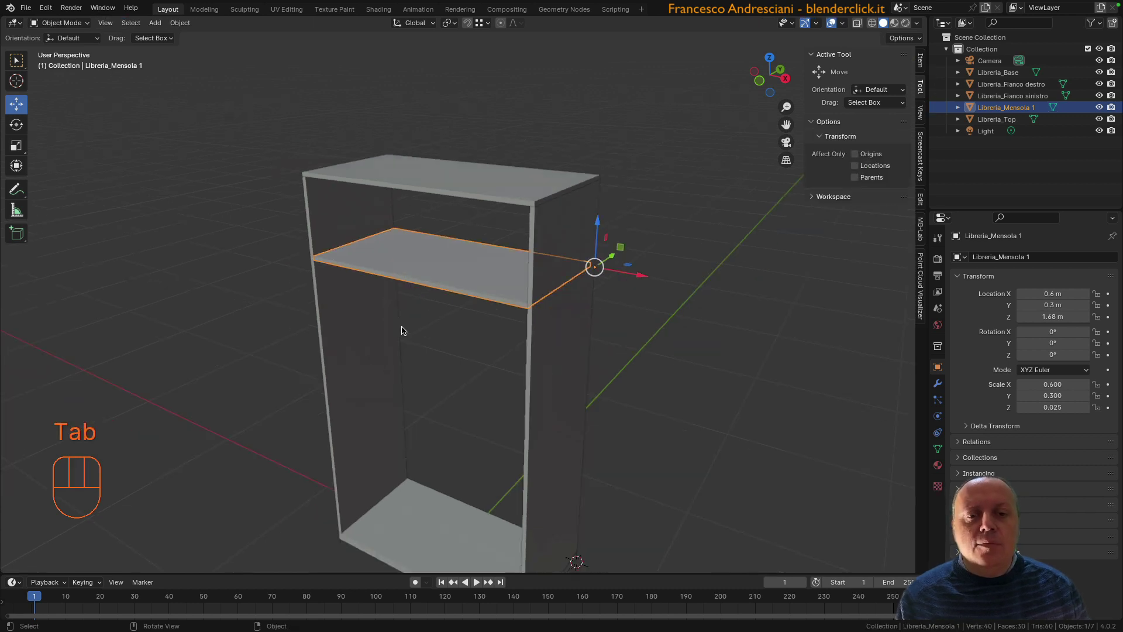
Step: Duplicate Libreria_Mensola 1 and move the copy -0.4 m along Z
{"action": "middle_click_drag", "start_coordinate": [402, 325], "coordinate": [459, 288], "text": "shift"}
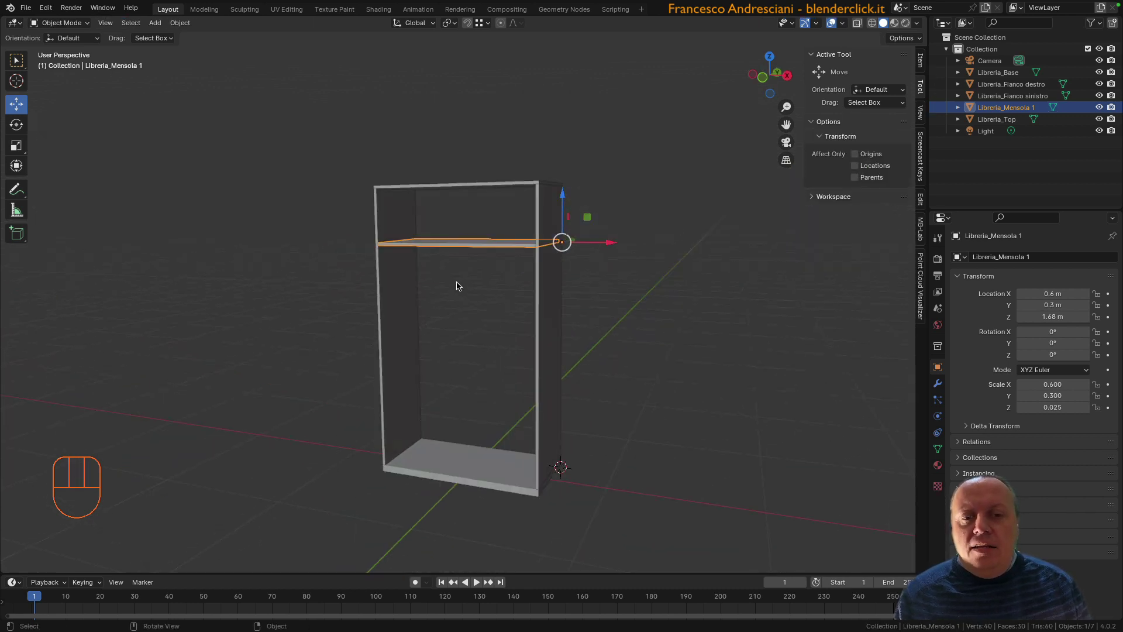
{"action": "key", "text": "shift+d"}
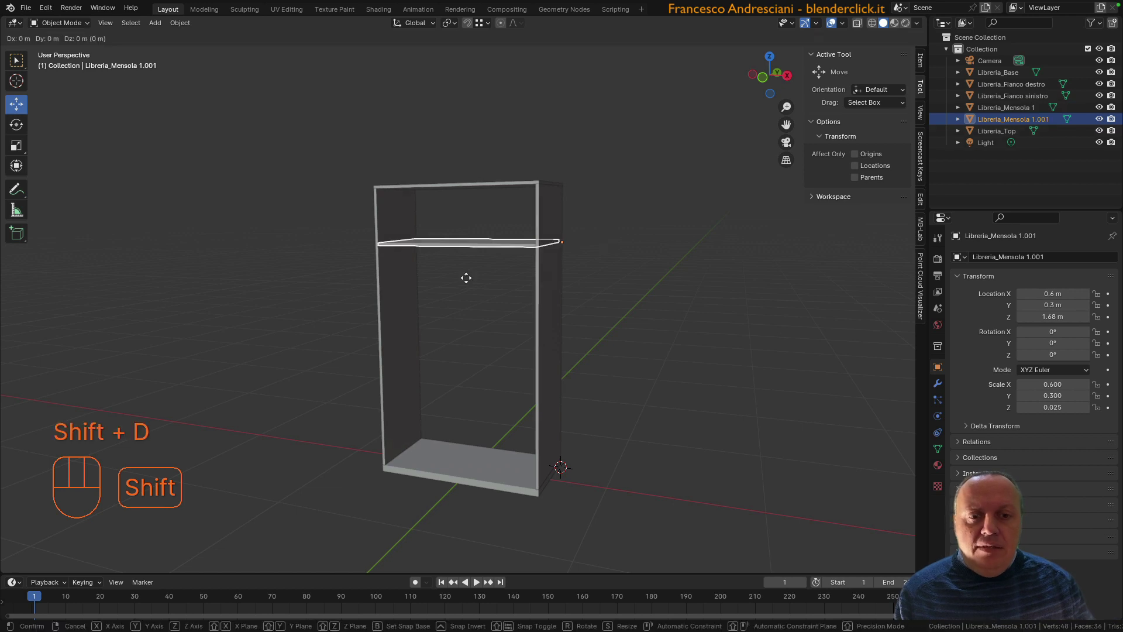
{"action": "key", "text": "z"}
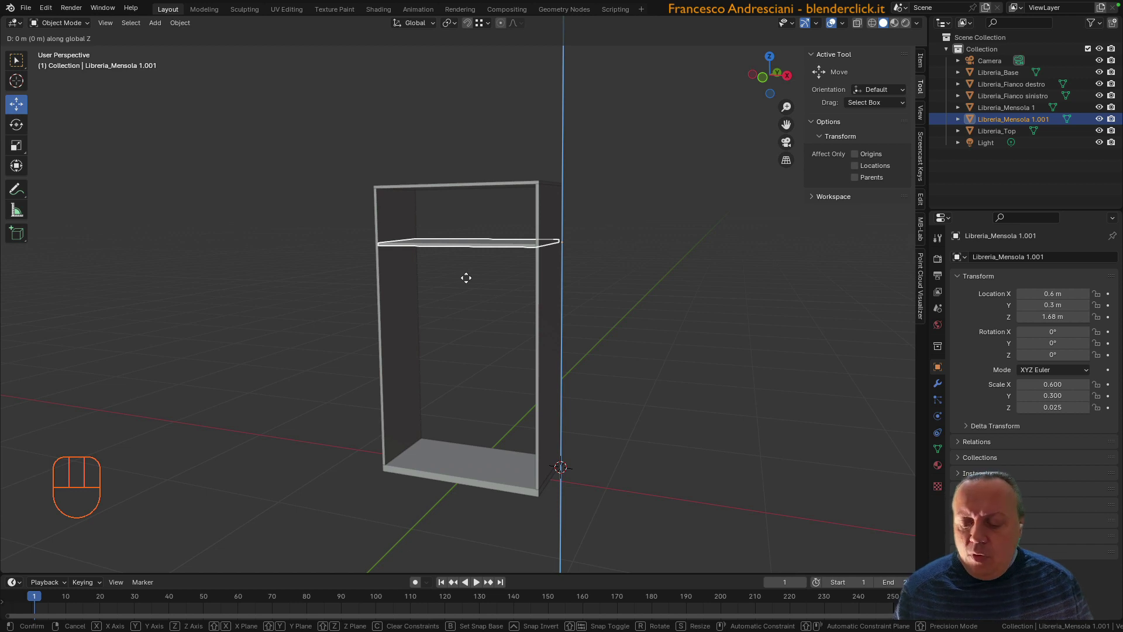
{"action": "type", "text": "0.4"}
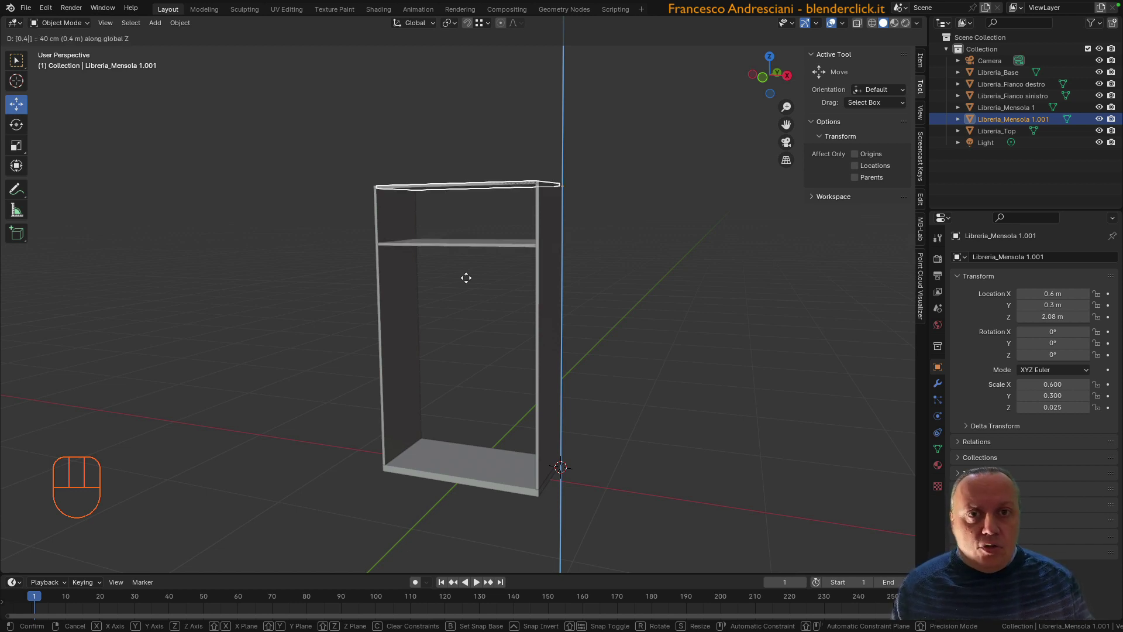
{"action": "key", "text": "minus"}
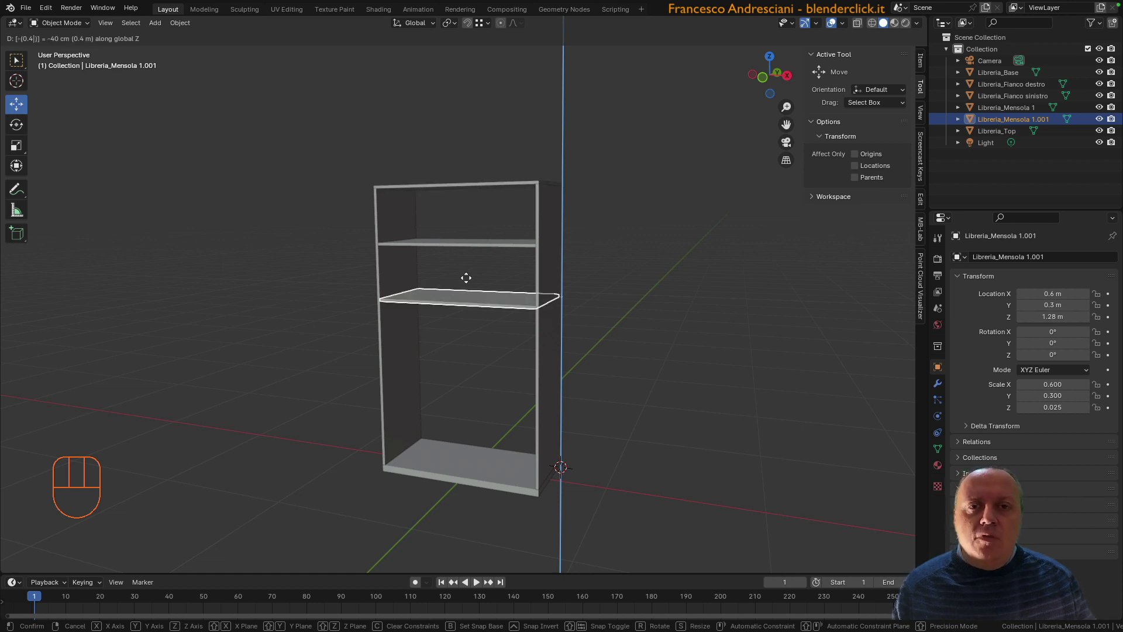
{"action": "key", "text": "Return"}
Step: Rename the duplicated shelf as Libreria_Mensola 2
{"action": "double_click", "coordinate": [1060, 118]}
{"action": "left_click", "coordinate": [1060, 119]}
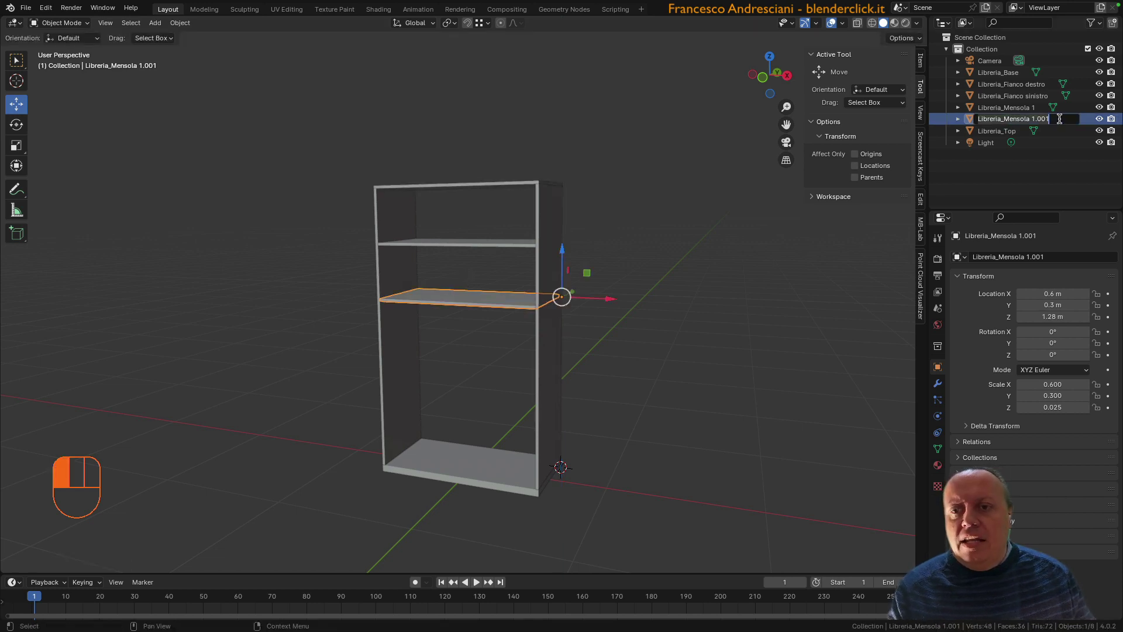
{"action": "left_click", "coordinate": [1059, 119]}
{"action": "key", "text": "BackSpace"}
{"action": "key", "text": "BackSpace"}
{"action": "key", "text": "BackSpace"}
{"action": "key", "text": "BackSpace"}
{"action": "key", "text": "BackSpace"}
{"action": "type", "text": "2"}
{"action": "key", "text": "Return"}
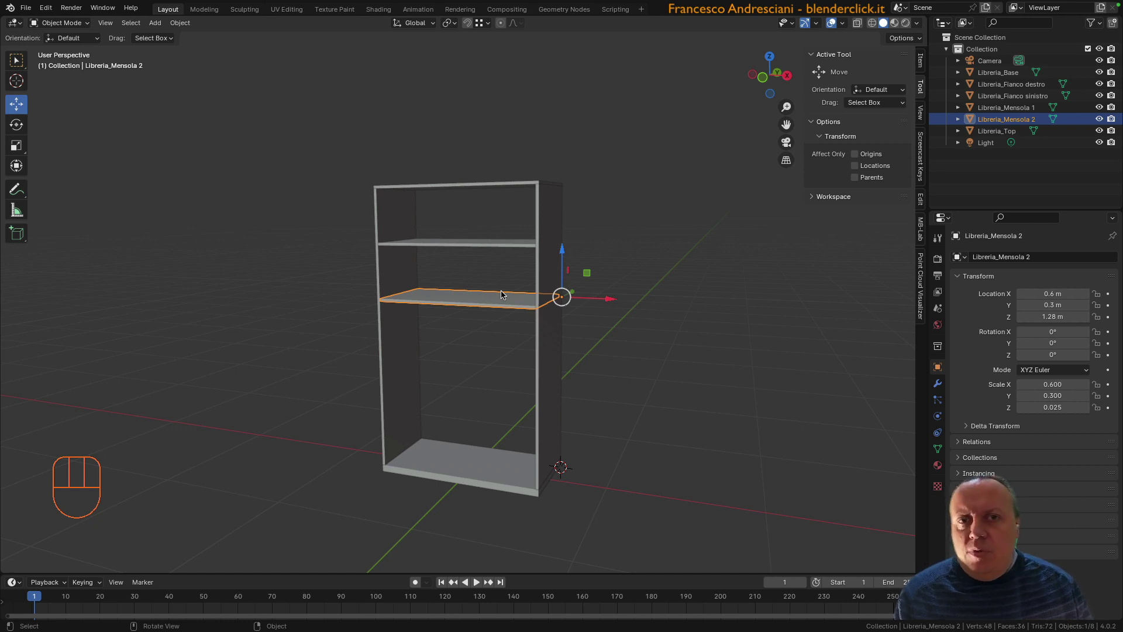
Step: Duplicate Libreria_Mensola 2 and move the copy -0.4 m along Z
{"action": "key", "text": "shift+d"}
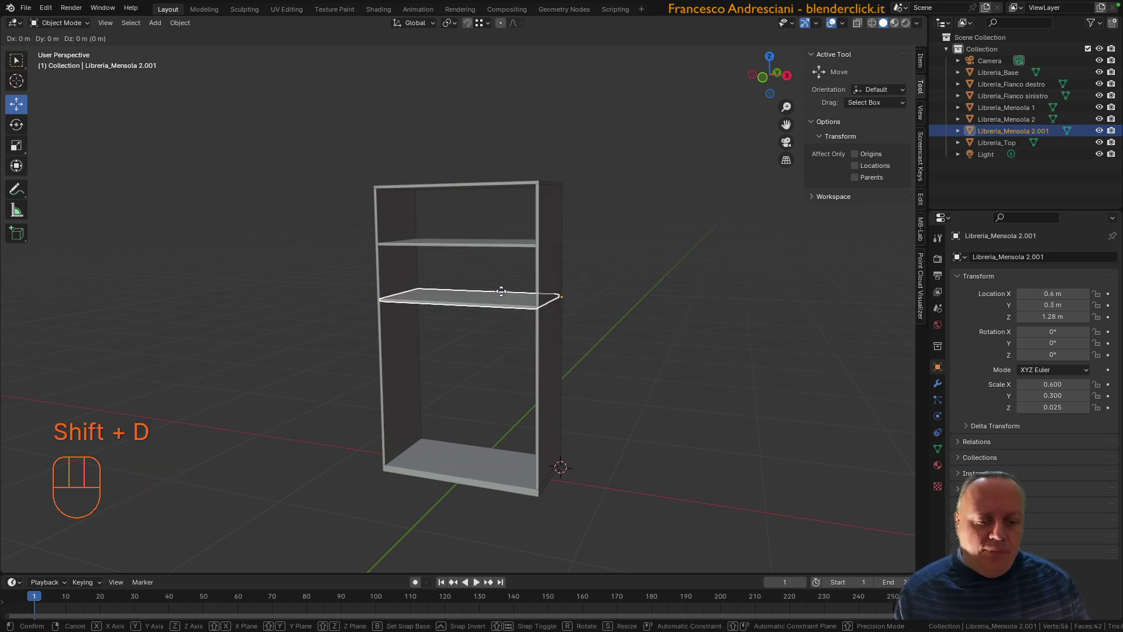
{"action": "type", "text": "z0.4"}
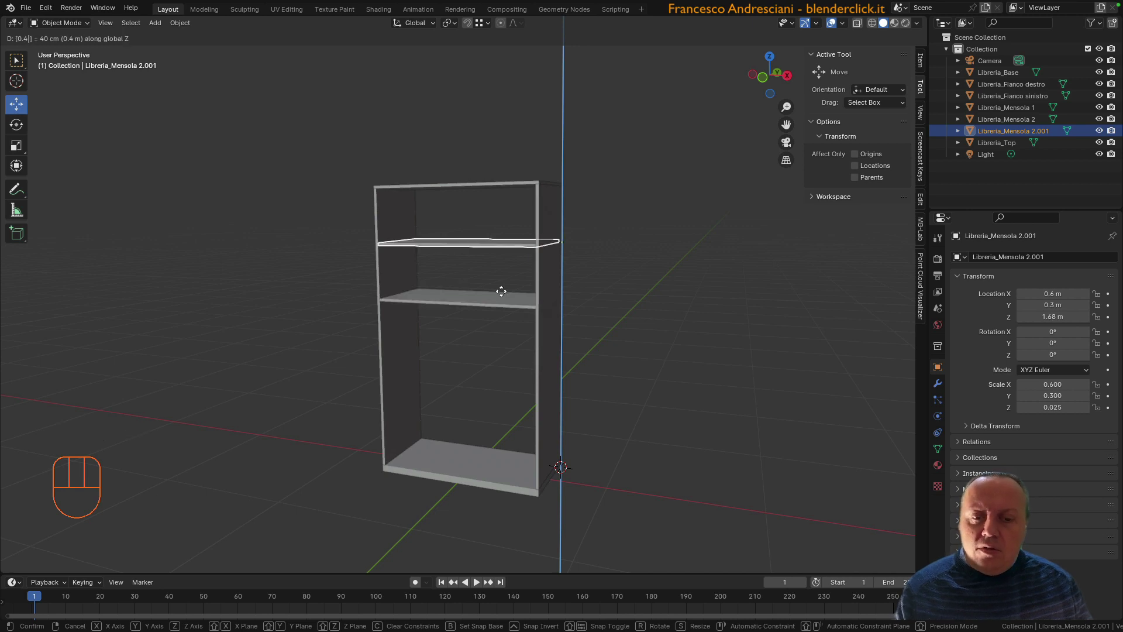
{"action": "key", "text": "minus"}
{"action": "key", "text": "Return"}
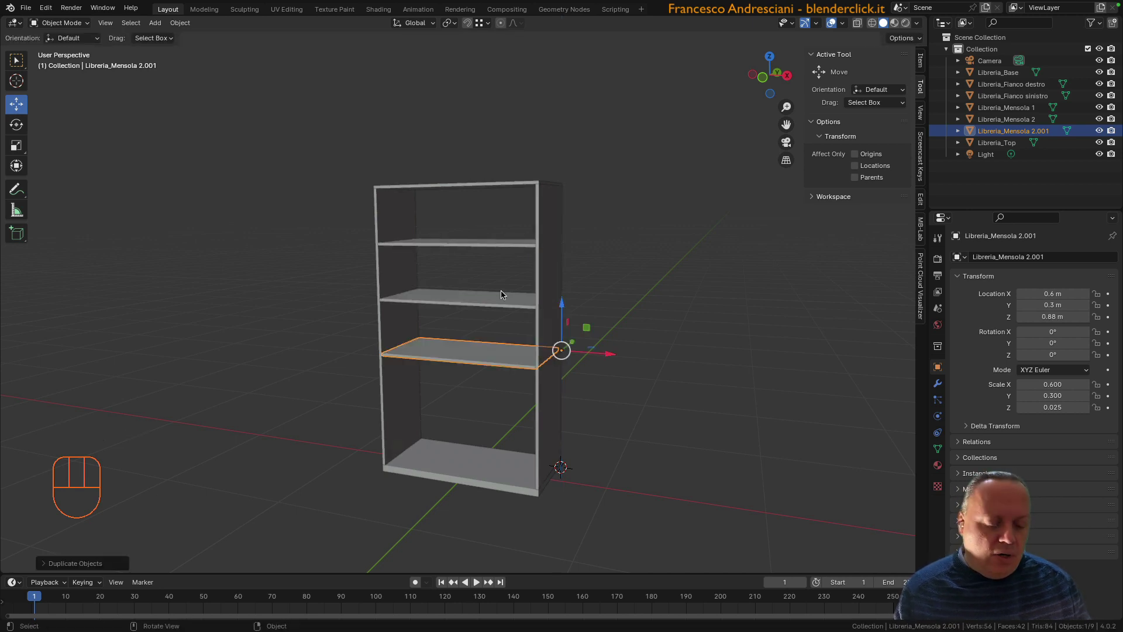
Step: Duplicate the newly added third shelf and move the copy -0.4 m along Z to add a fourth shelf
{"action": "key", "text": "shift+d"}
{"action": "type", "text": "z0"}
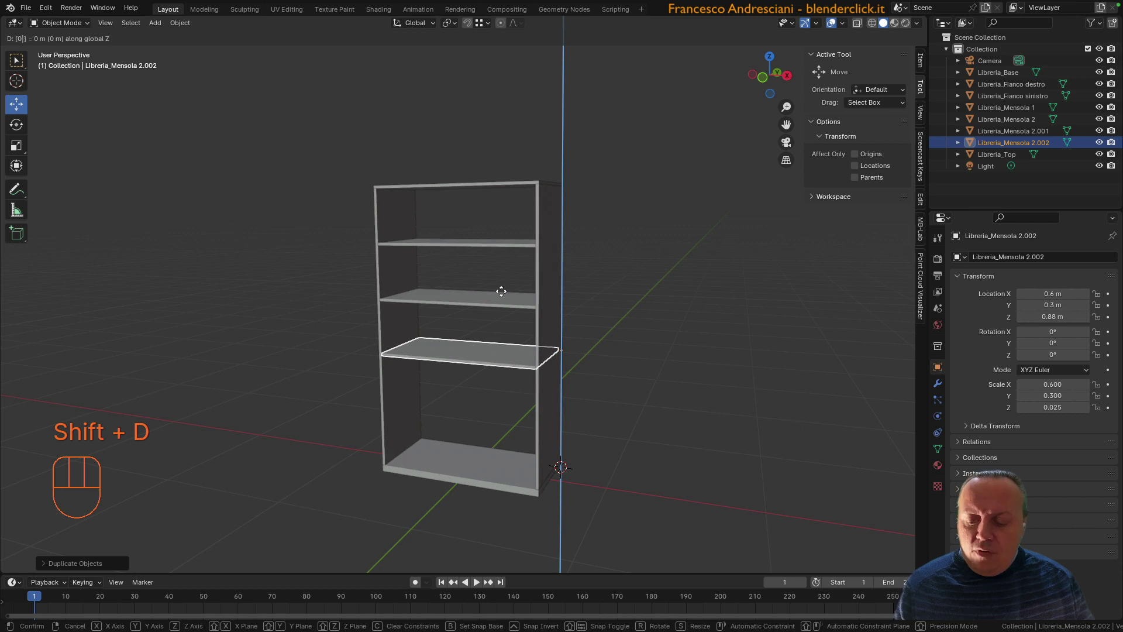
{"action": "type", "text": ".4"}
{"action": "type", "text": "-"}
{"action": "key", "text": "Return"}
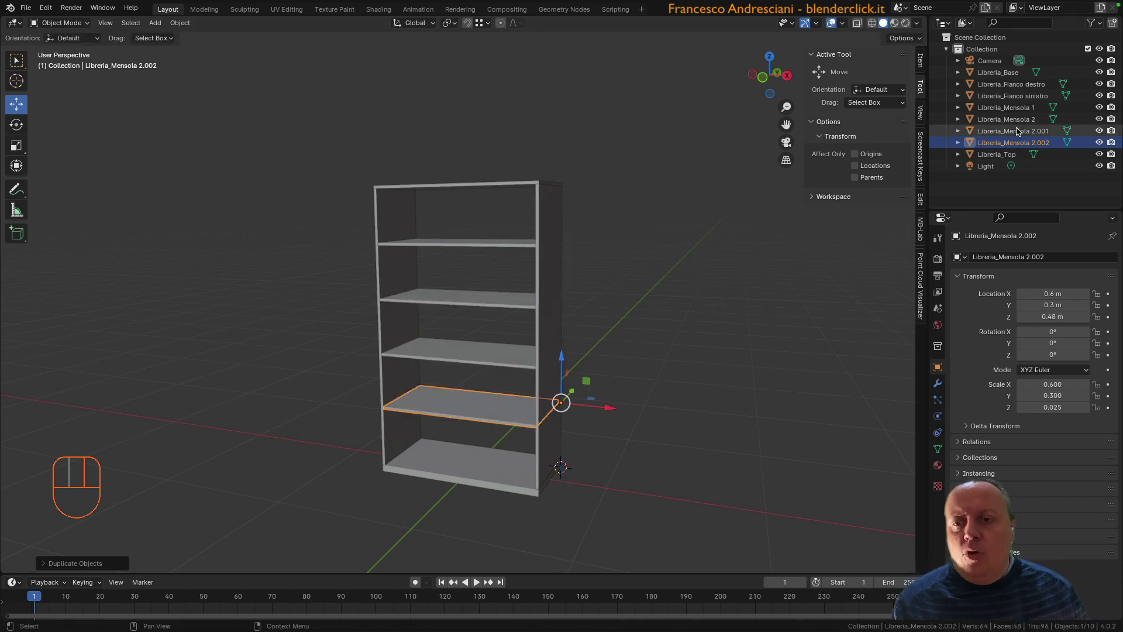
Step: Rename Libreria_Mensola 2.001 as Libreria_Mensola 3
{"action": "double_click", "coordinate": [1044, 131]}
{"action": "left_click", "coordinate": [1052, 133]}
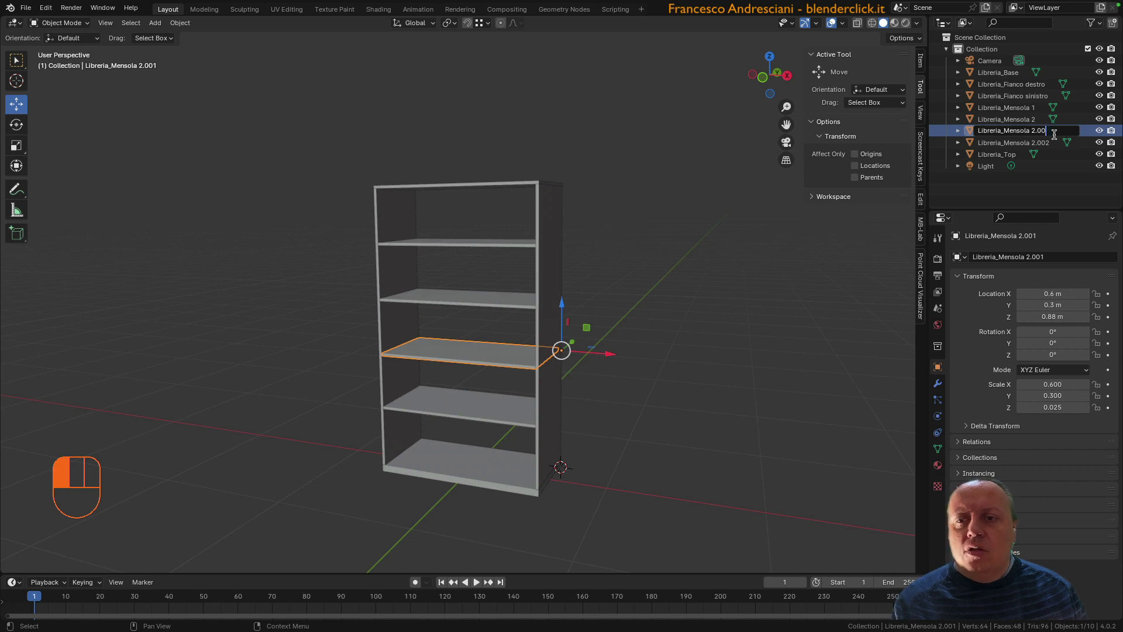
{"action": "key", "text": "BackSpace"}
{"action": "key", "text": "BackSpace"}
{"action": "type", "text": "3"}
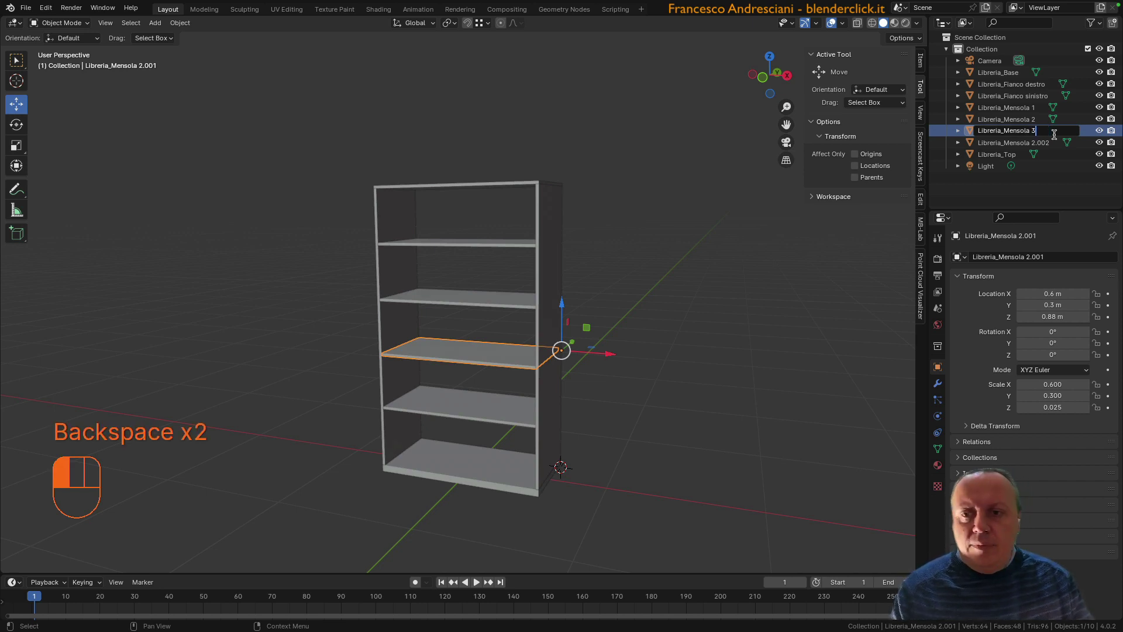
{"action": "key", "text": "Return"}
Step: Rename Libreria_Mensola 2.002 as Libreria_Mensola 4 and clear the object selection
{"action": "double_click", "coordinate": [1028, 133]}
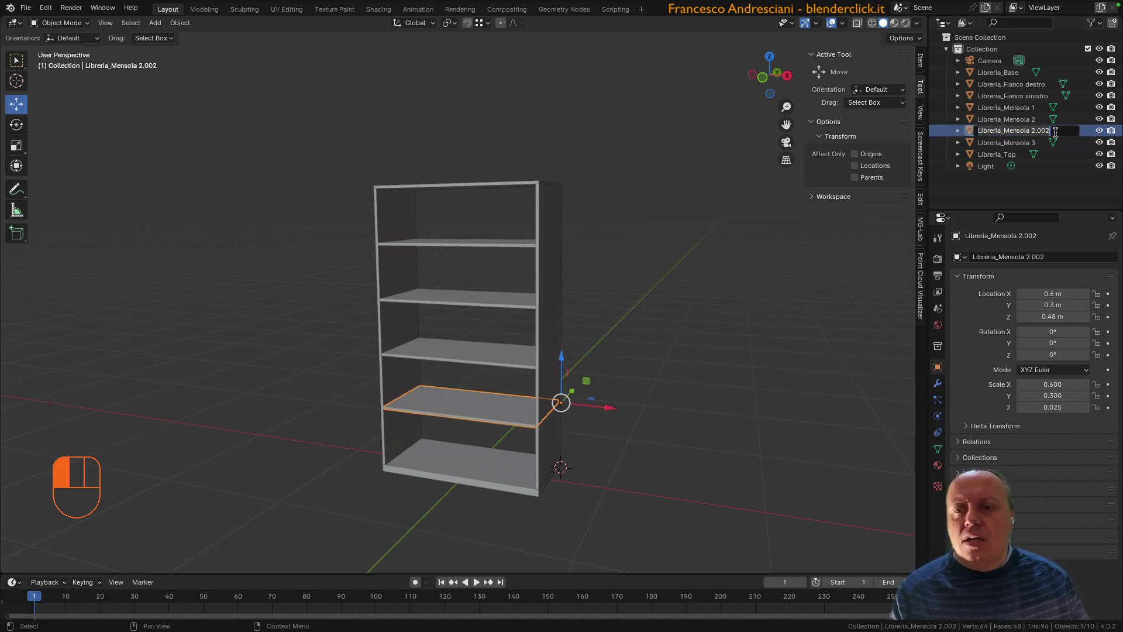
{"action": "left_click", "coordinate": [1050, 131]}
{"action": "key", "text": "BackSpace"}
{"action": "key", "text": "BackSpace"}
{"action": "type", "text": "4"}
{"action": "key", "text": "Return"}
{"action": "left_click", "coordinate": [606, 267]}
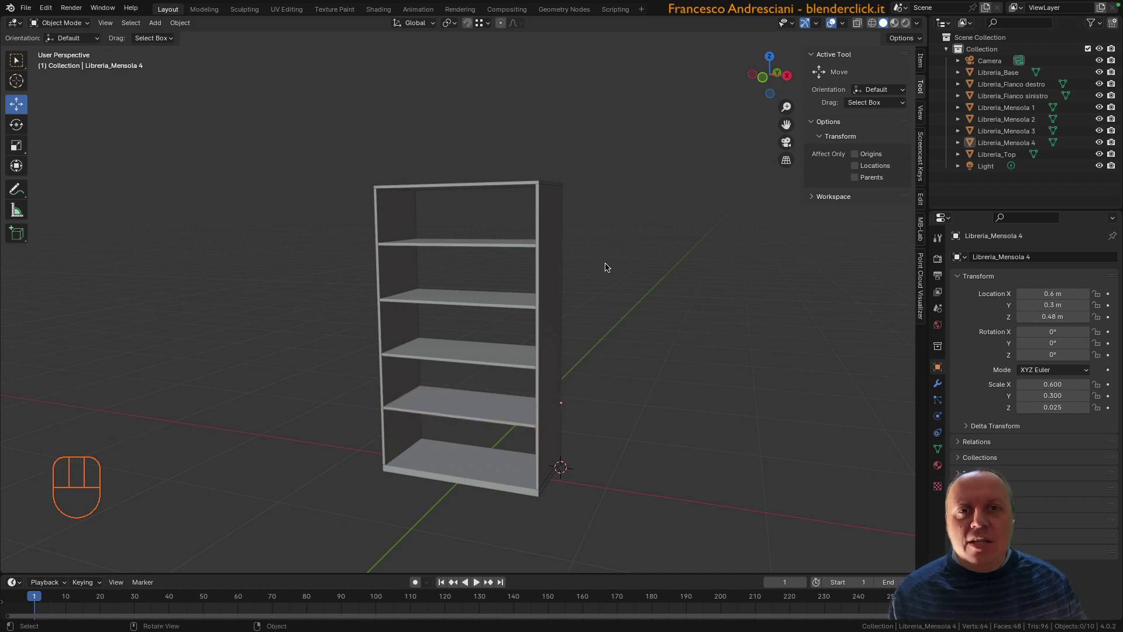